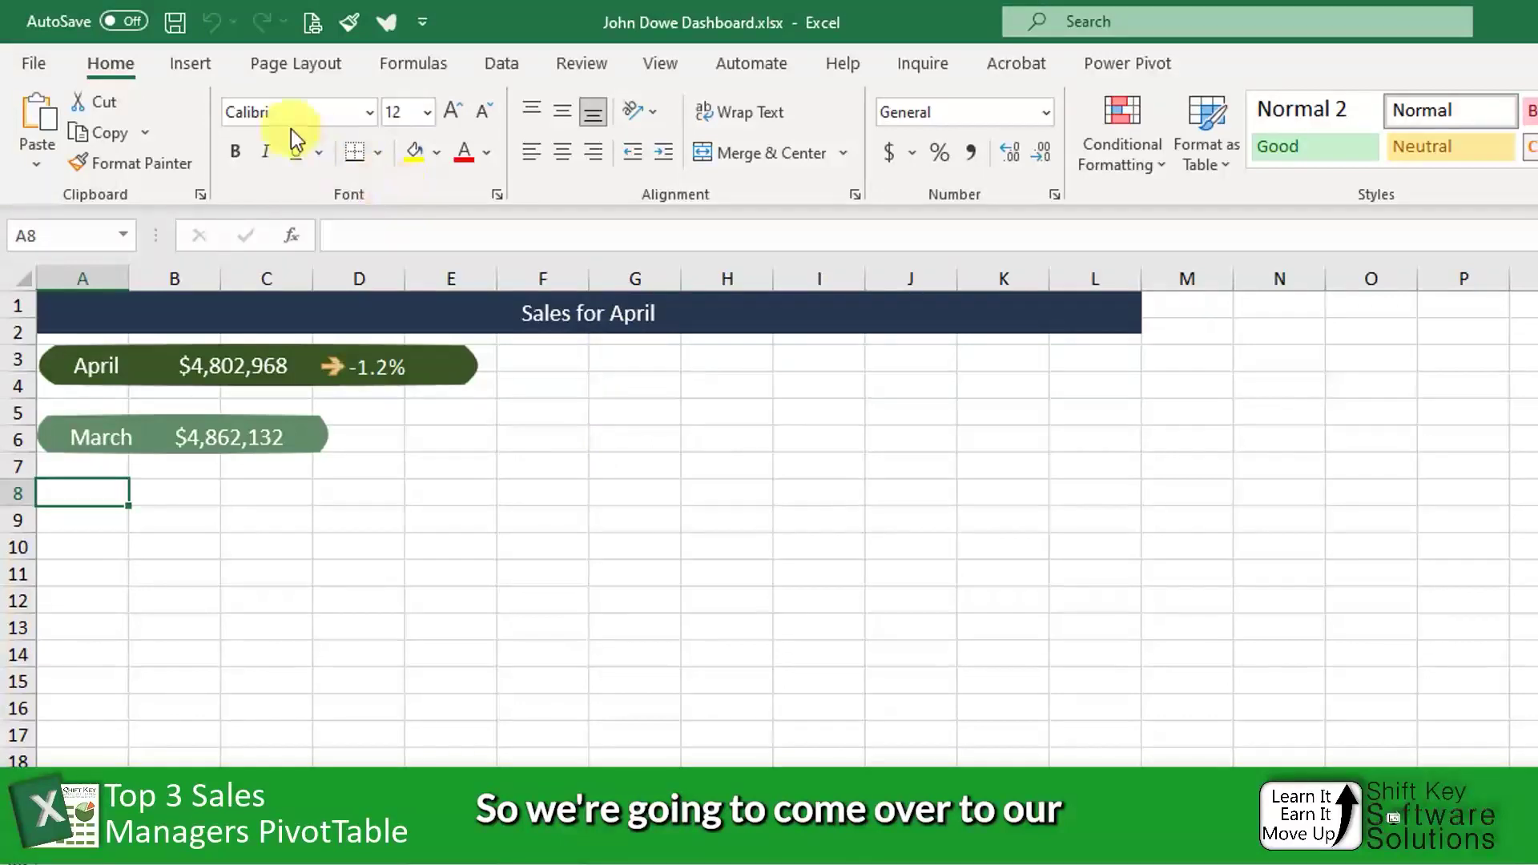
Insert a text box reading "Top 3 Sales Managers" around F5, below the Sales for April banner.
click(190, 69)
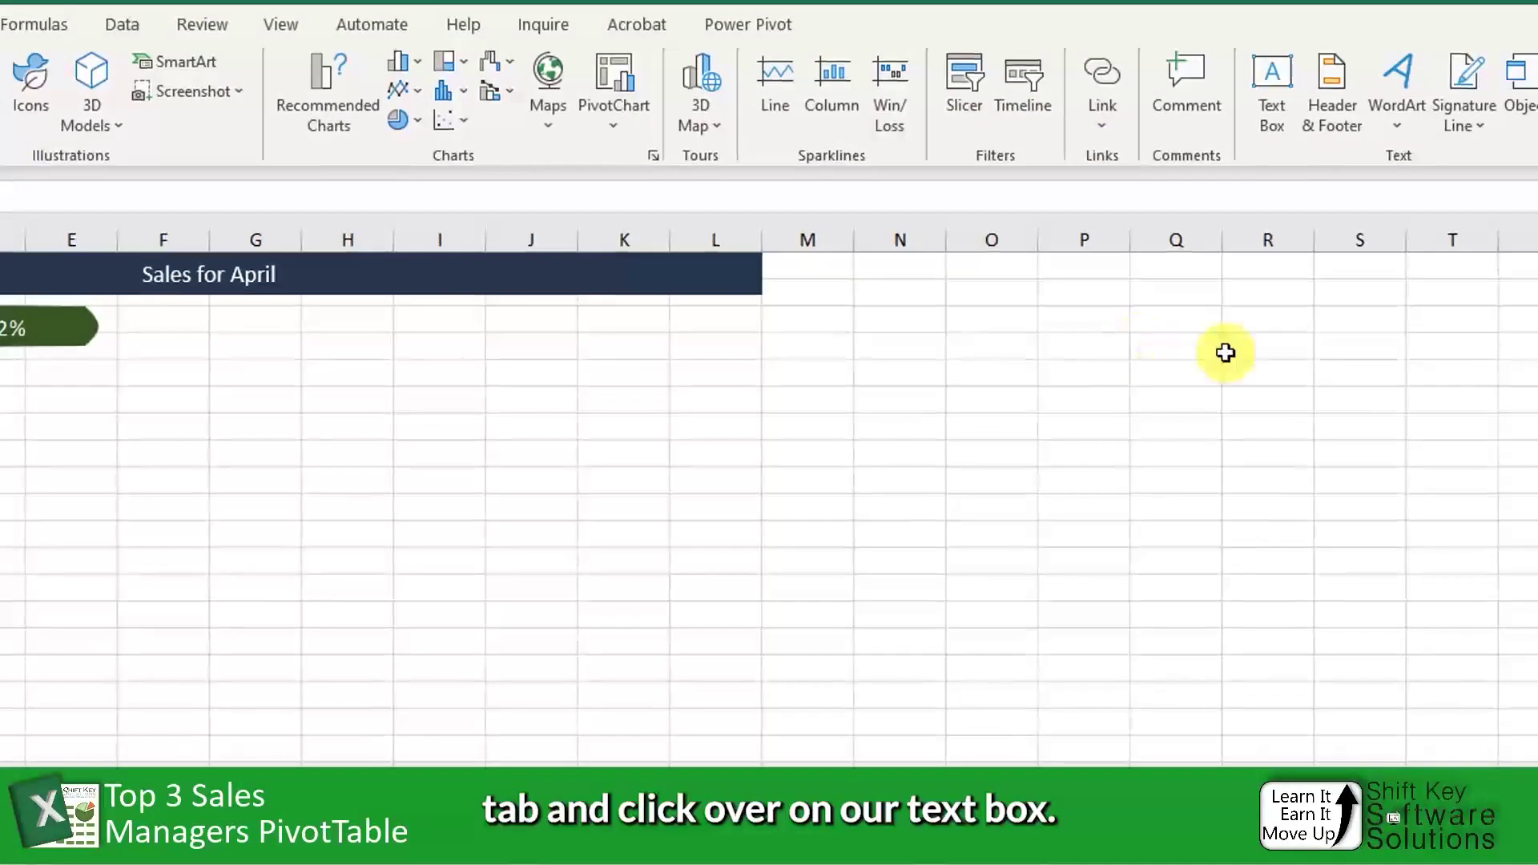
click(1275, 103)
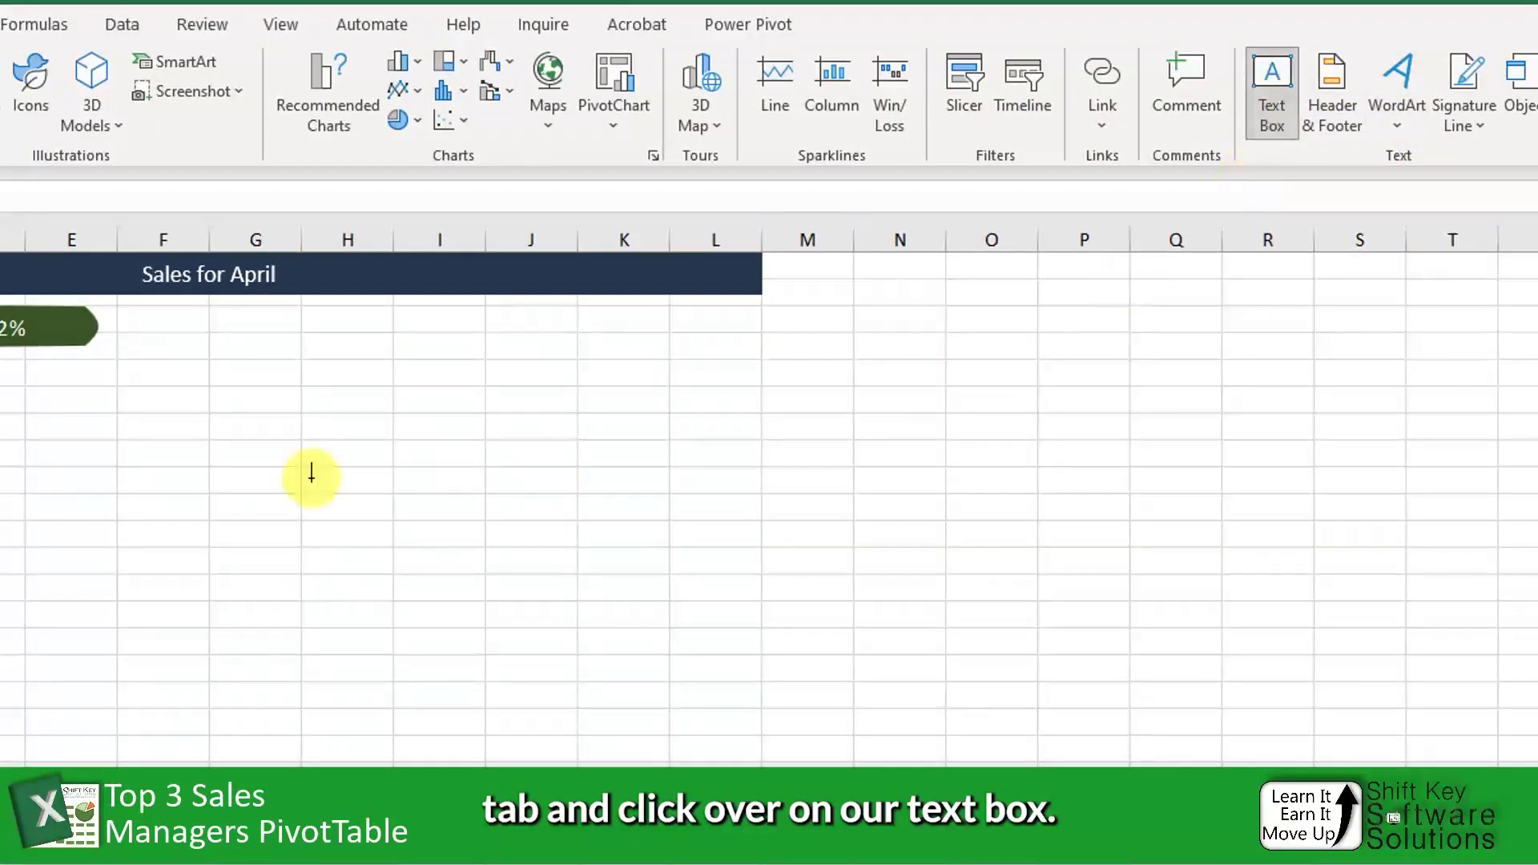
click(161, 370)
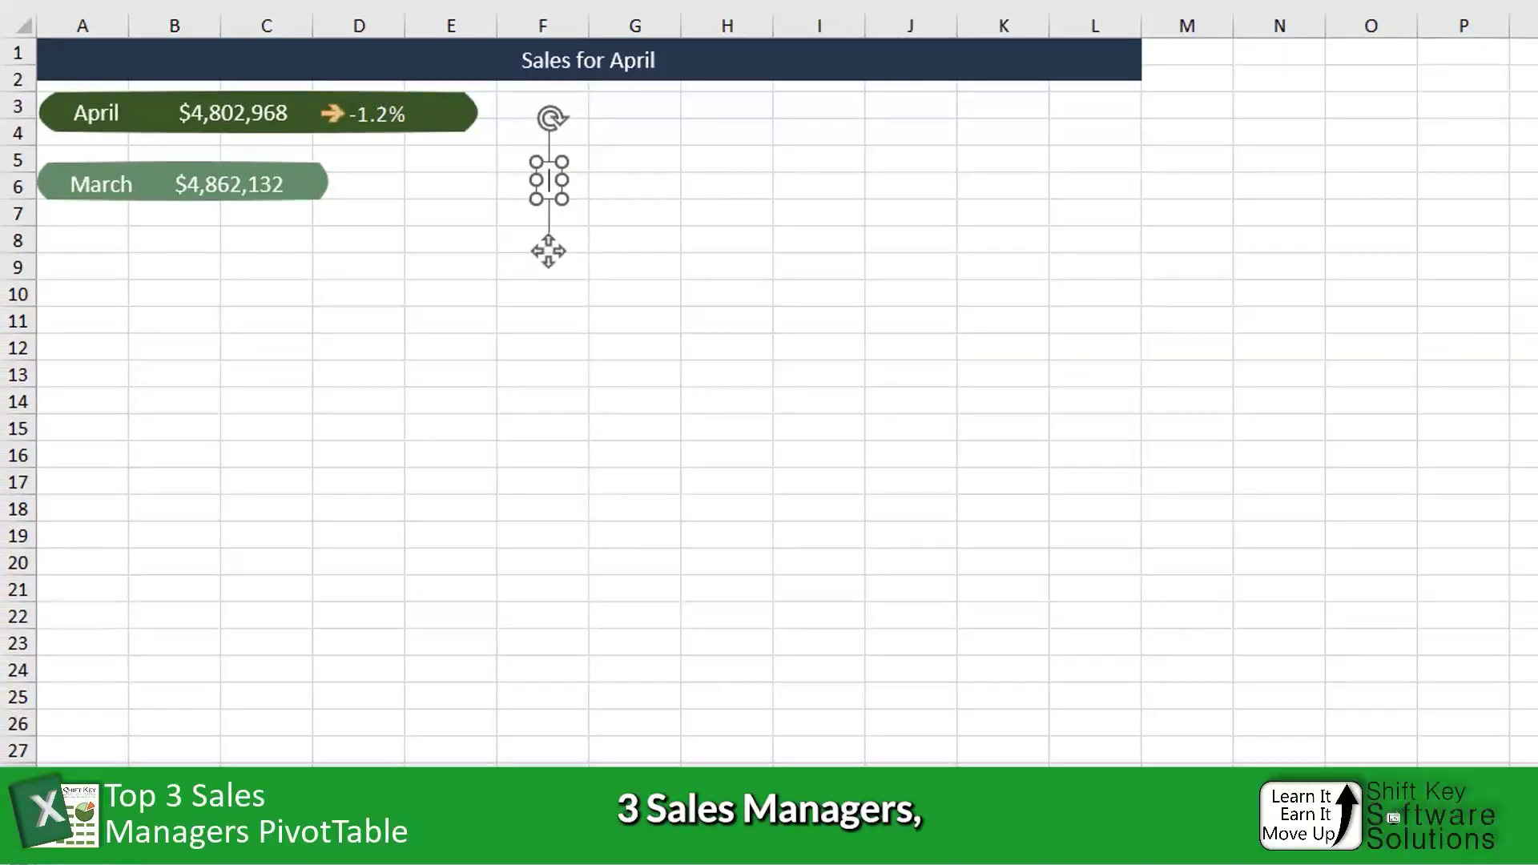
text(Top 3 Sales Managers)
Check the heading's font size and move its text box up to start in column G at row 3.
drag(724, 179, 560, 182)
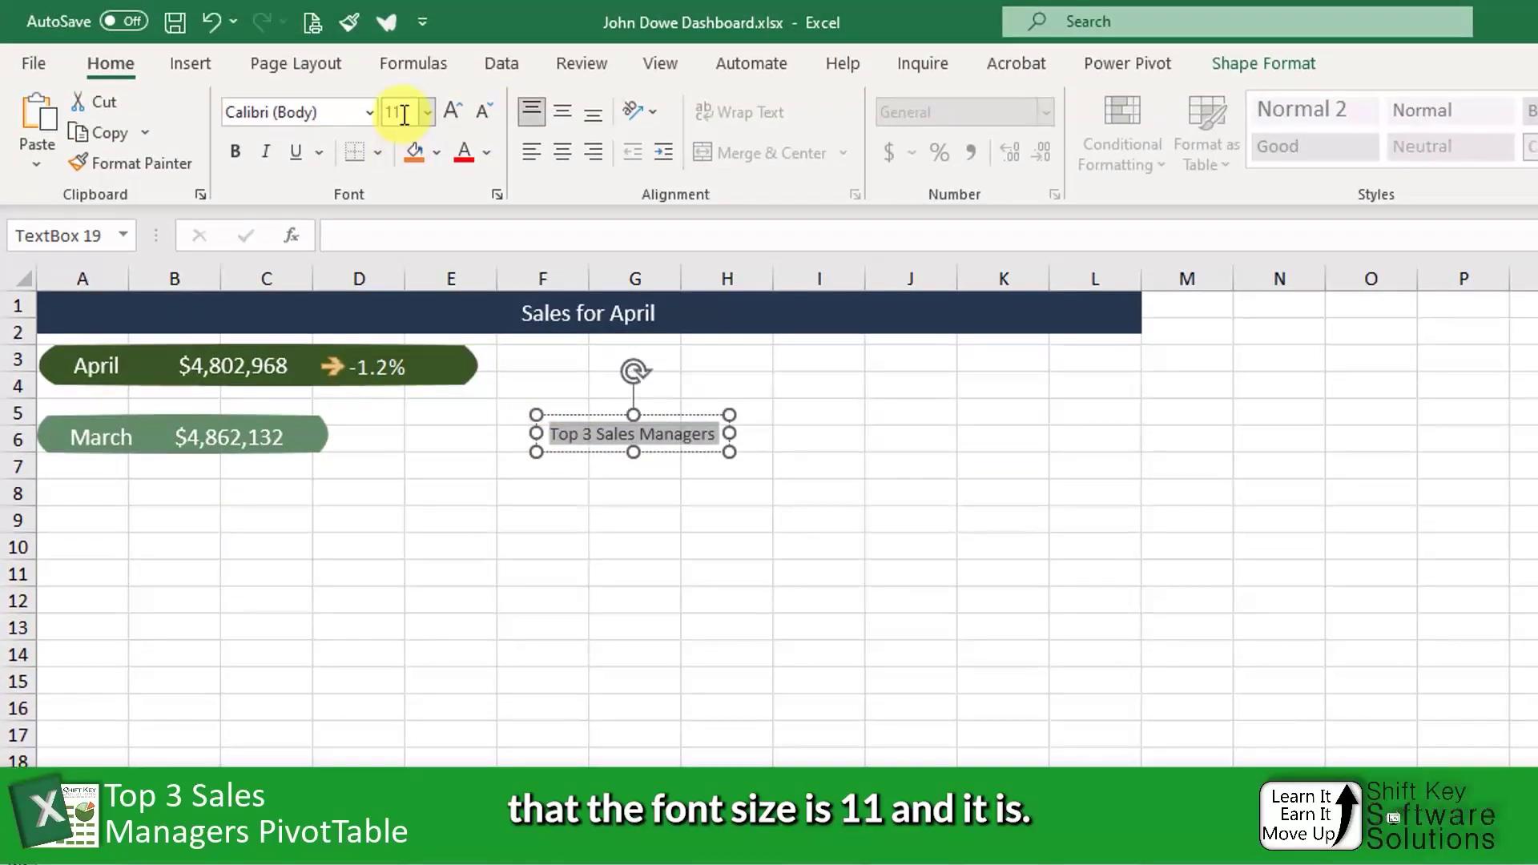
click(662, 450)
drag(662, 451, 744, 352)
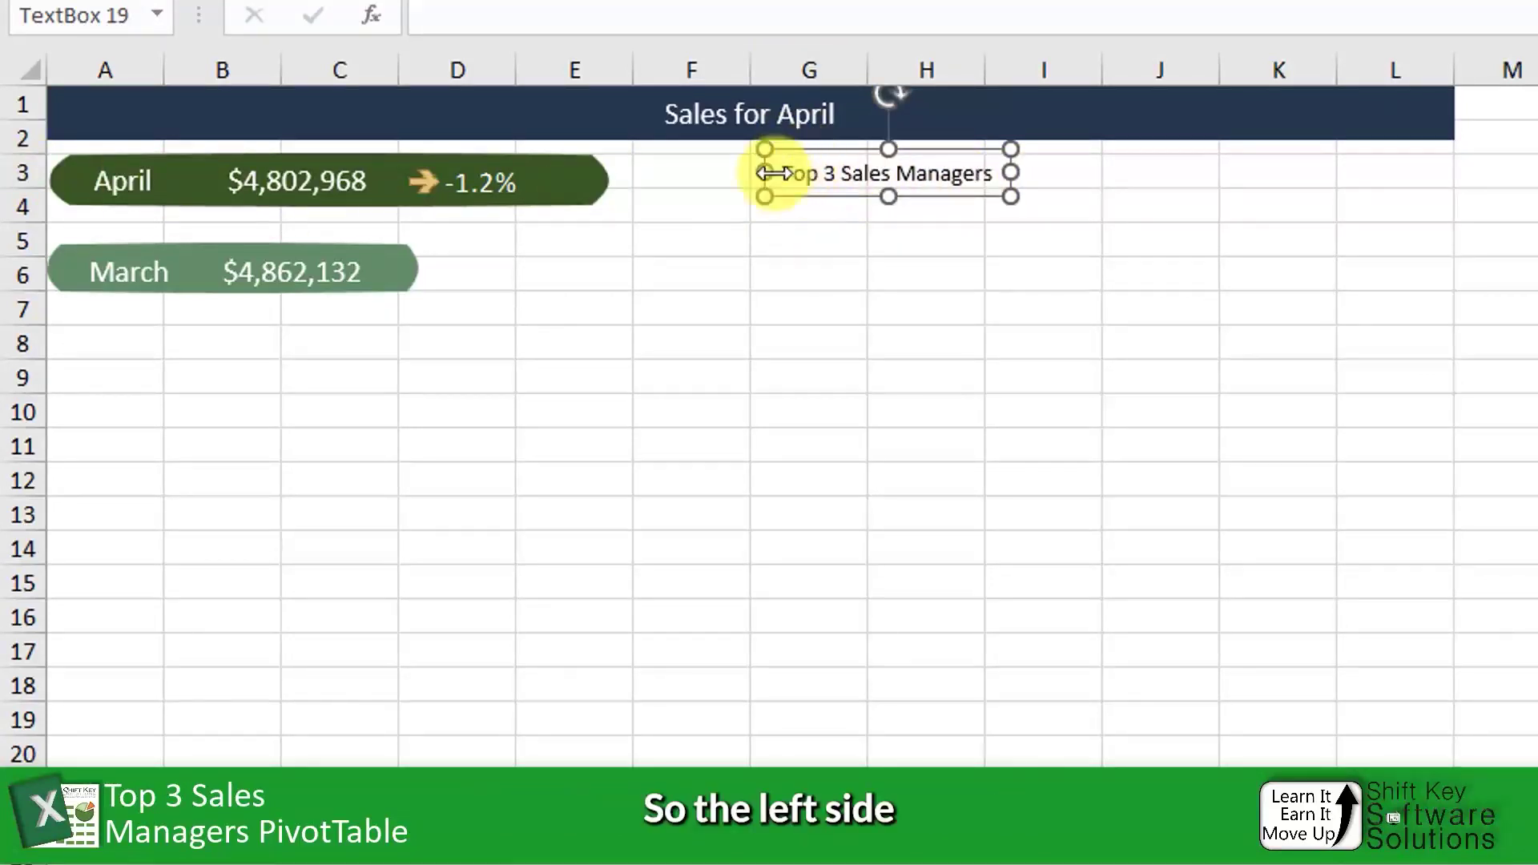
key(Escape)
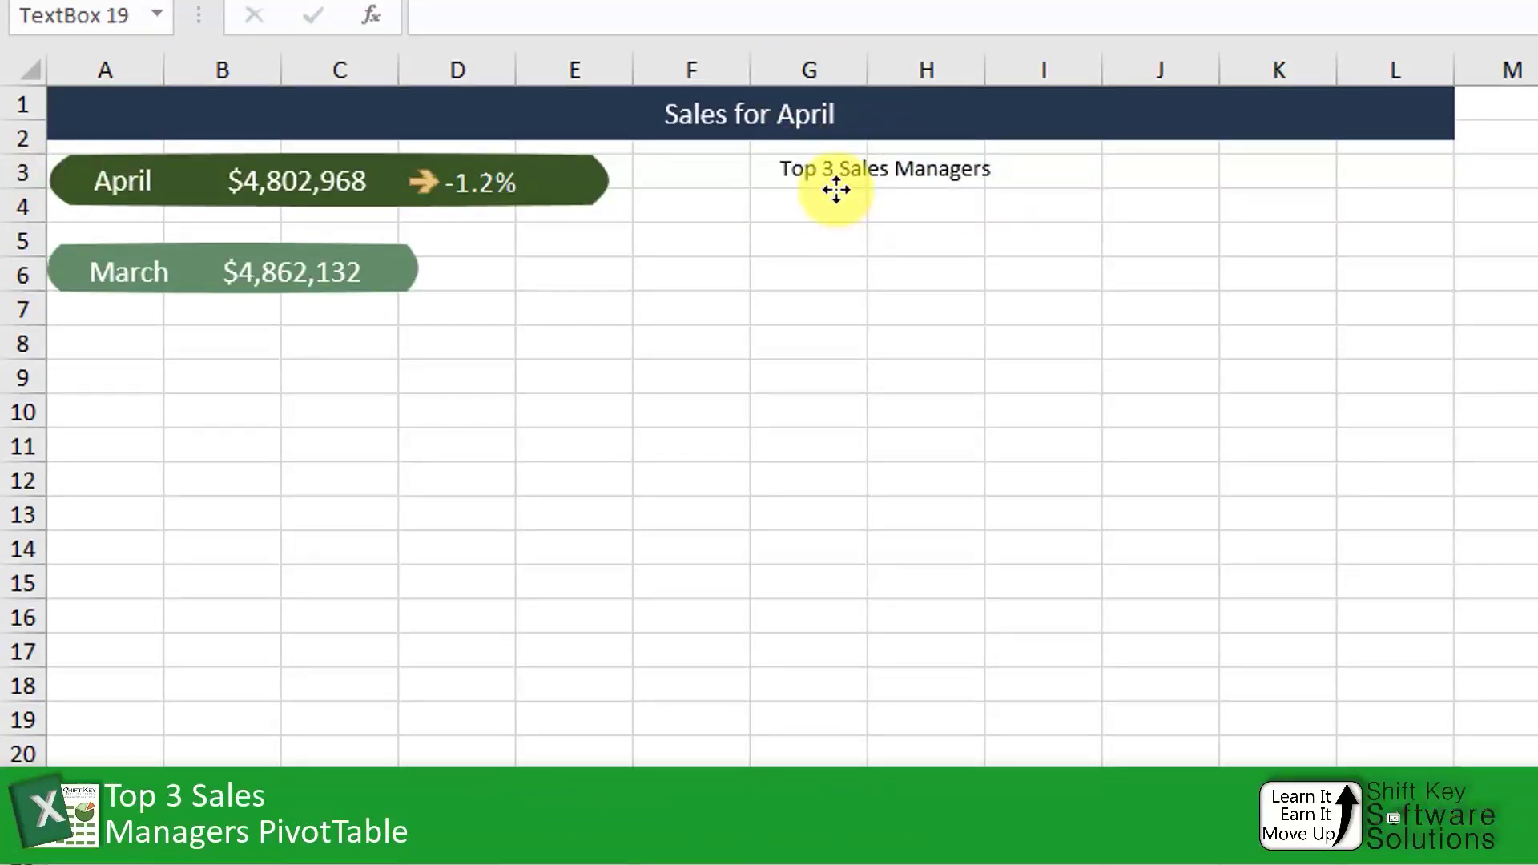
click(838, 241)
Move the three numbered yellow shapes together to just below the Top 3 Sales Managers heading, starting in column G and spanning about rows 4 to 10.
scroll(875, 539, down, 9)
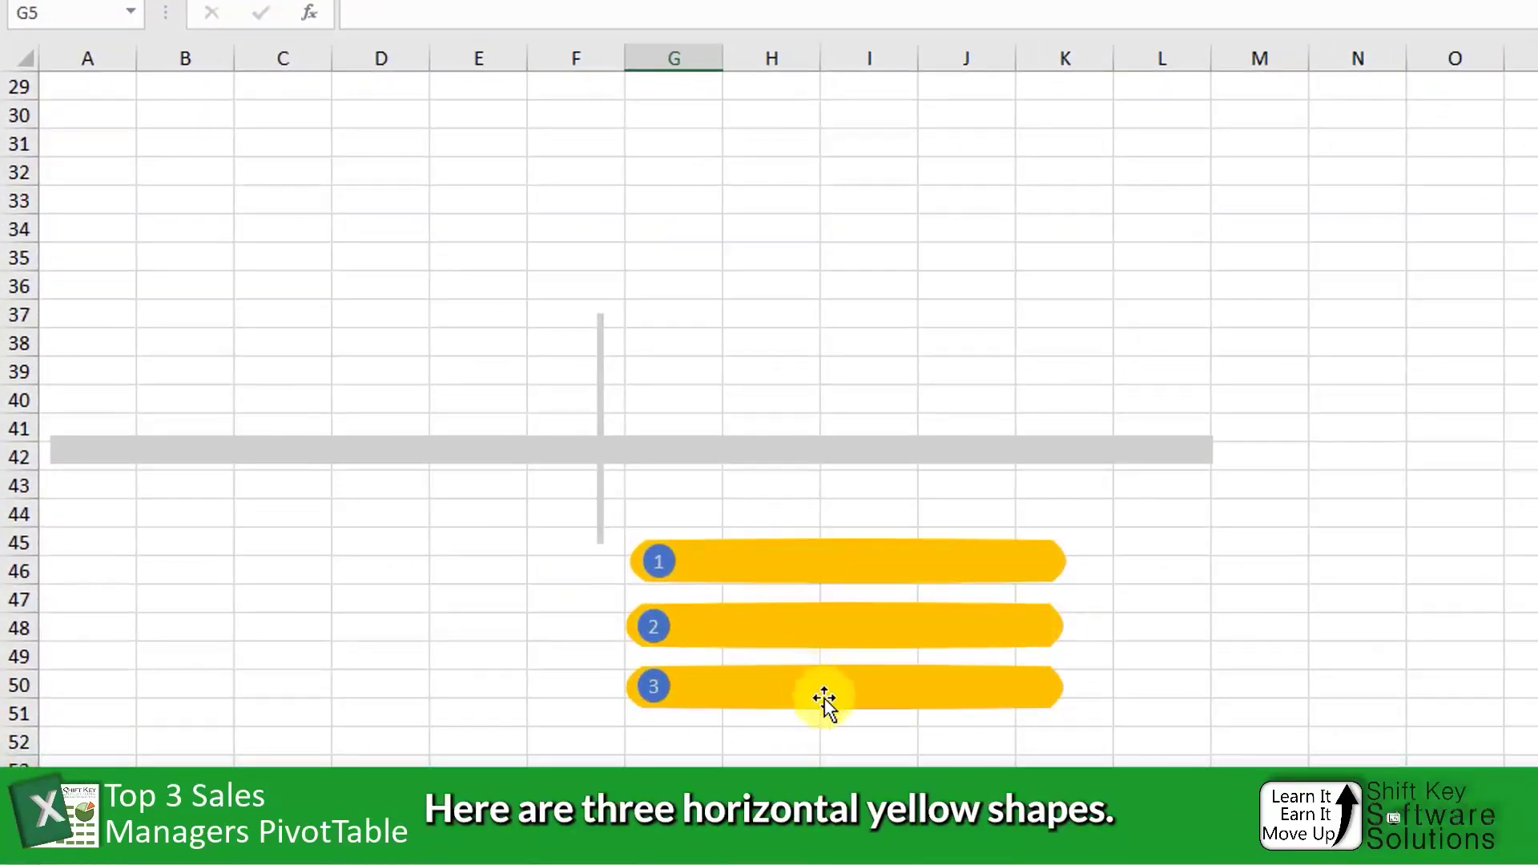
click(879, 549)
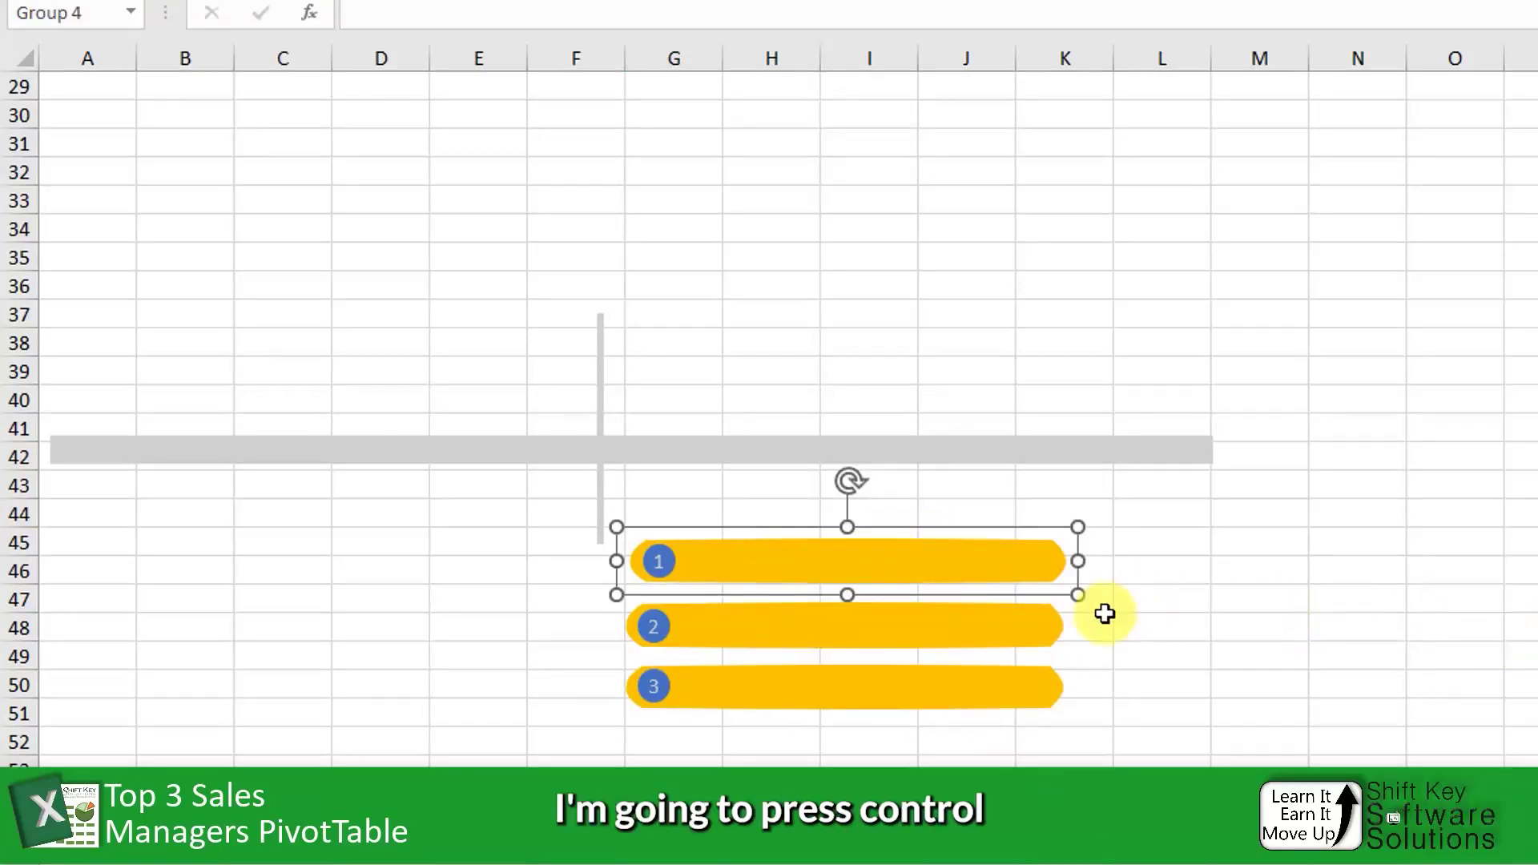
ctrl+click(1023, 637)
ctrl+click(1007, 683)
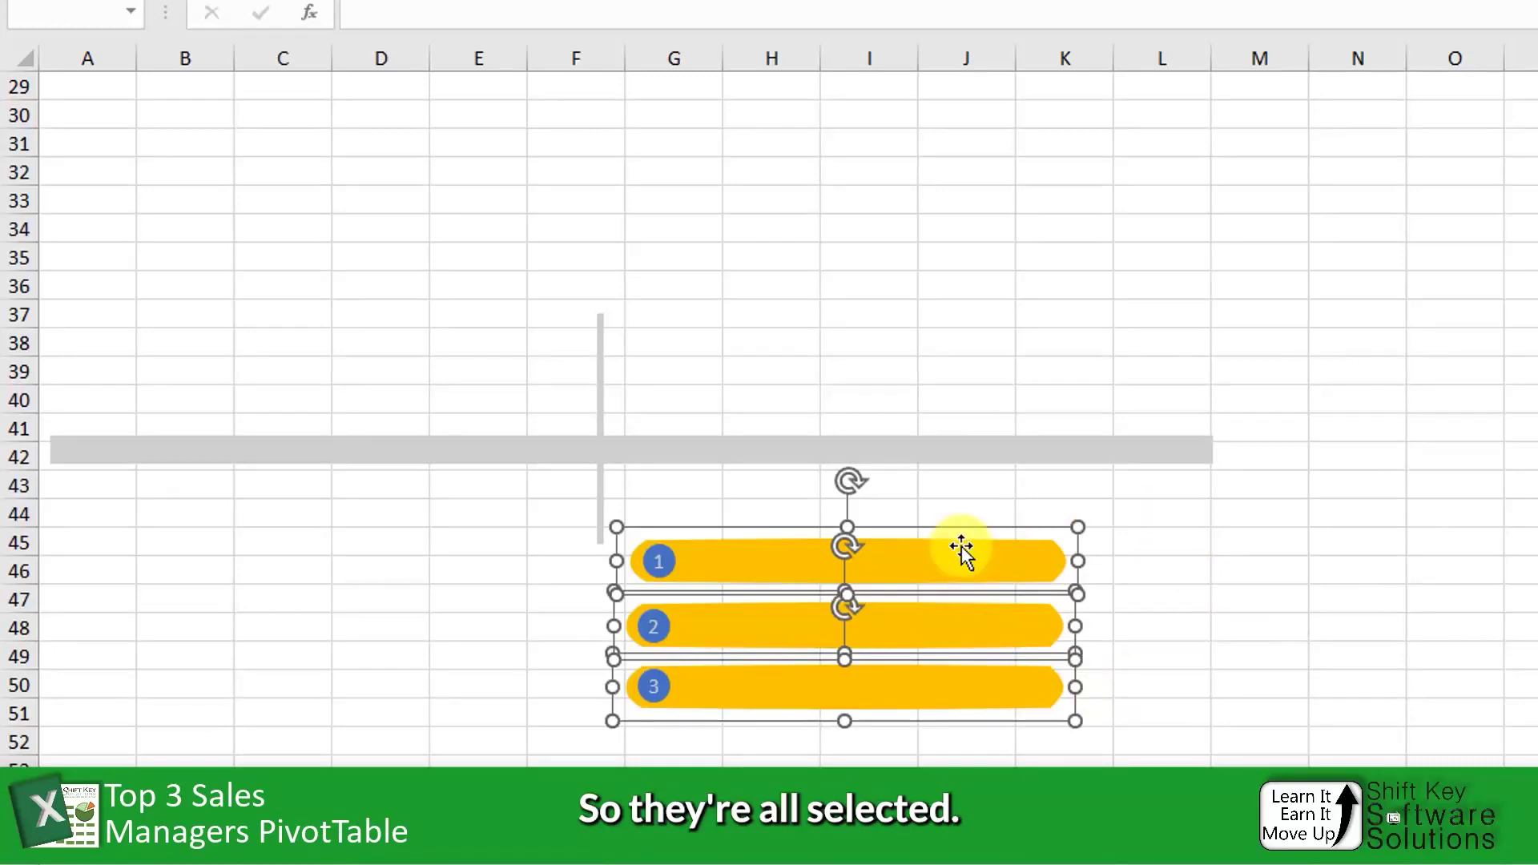
drag(957, 567, 962, 185)
scroll(1043, 473, up, 7)
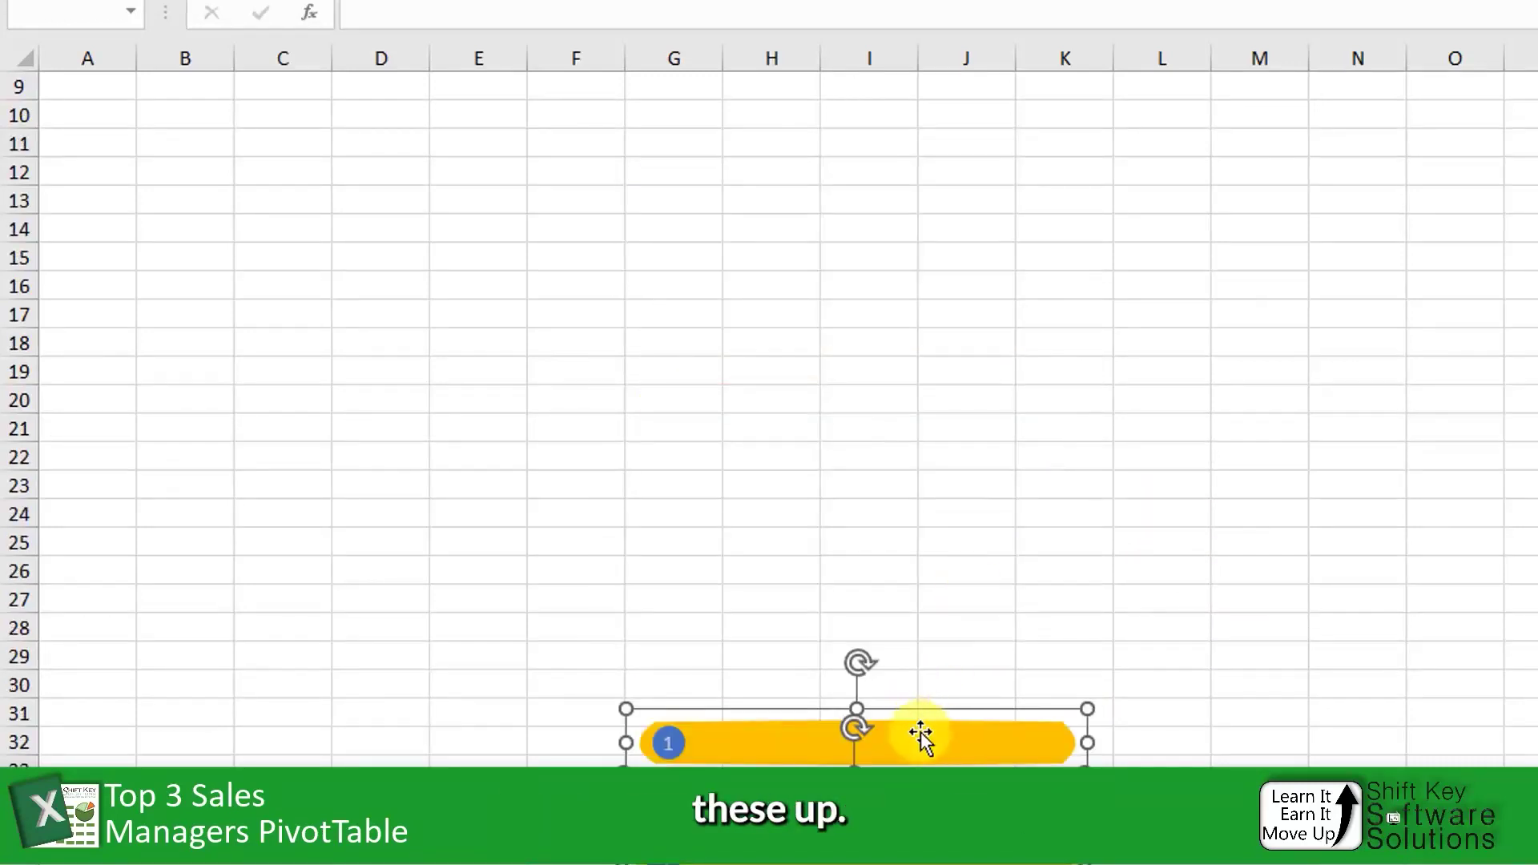
drag(921, 732, 981, 298)
scroll(916, 652, up, 3)
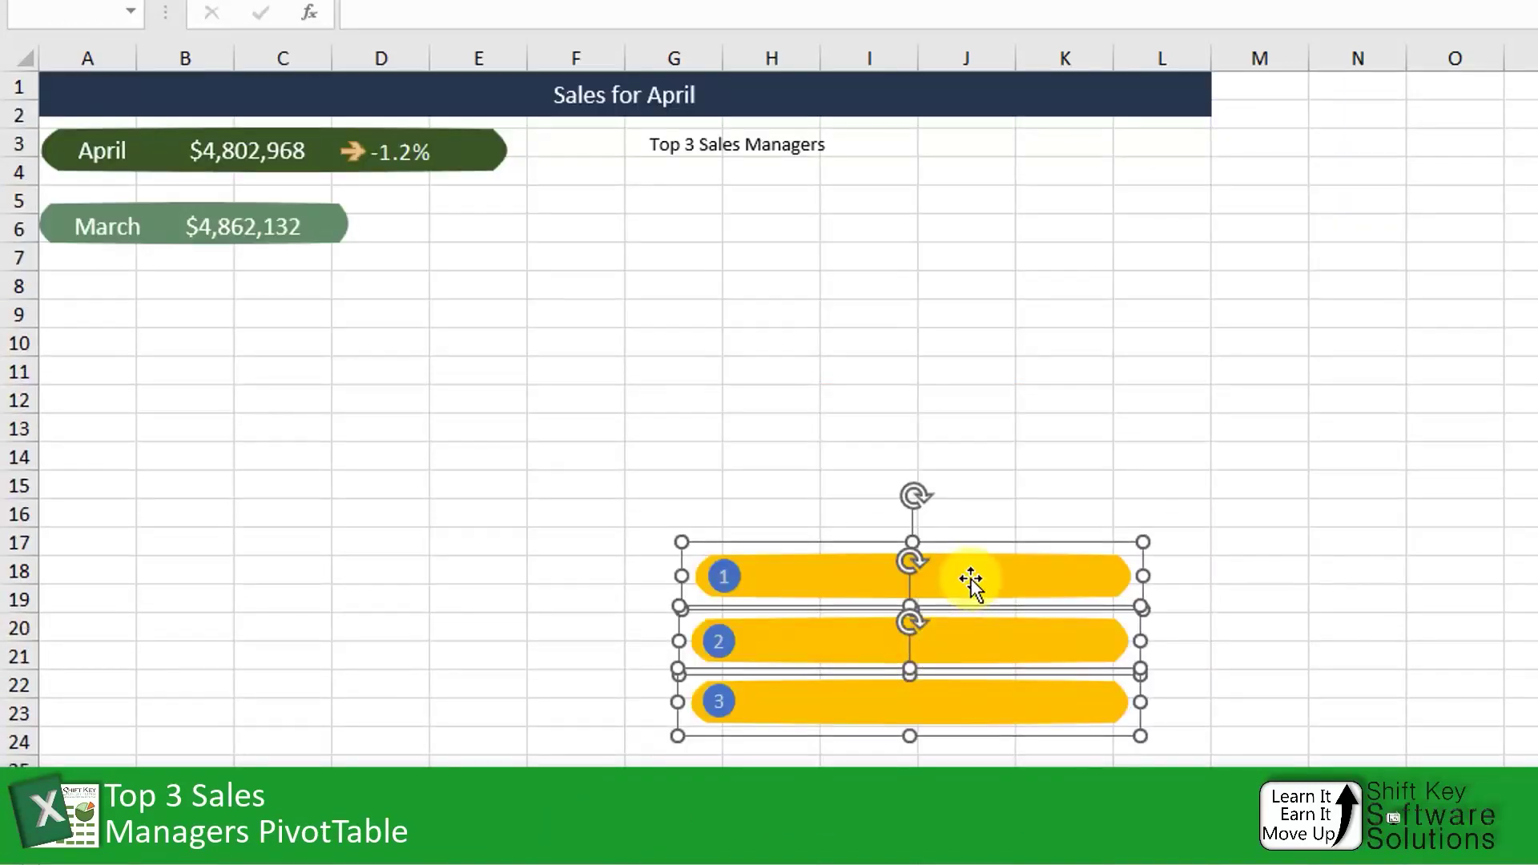
drag(971, 583, 915, 196)
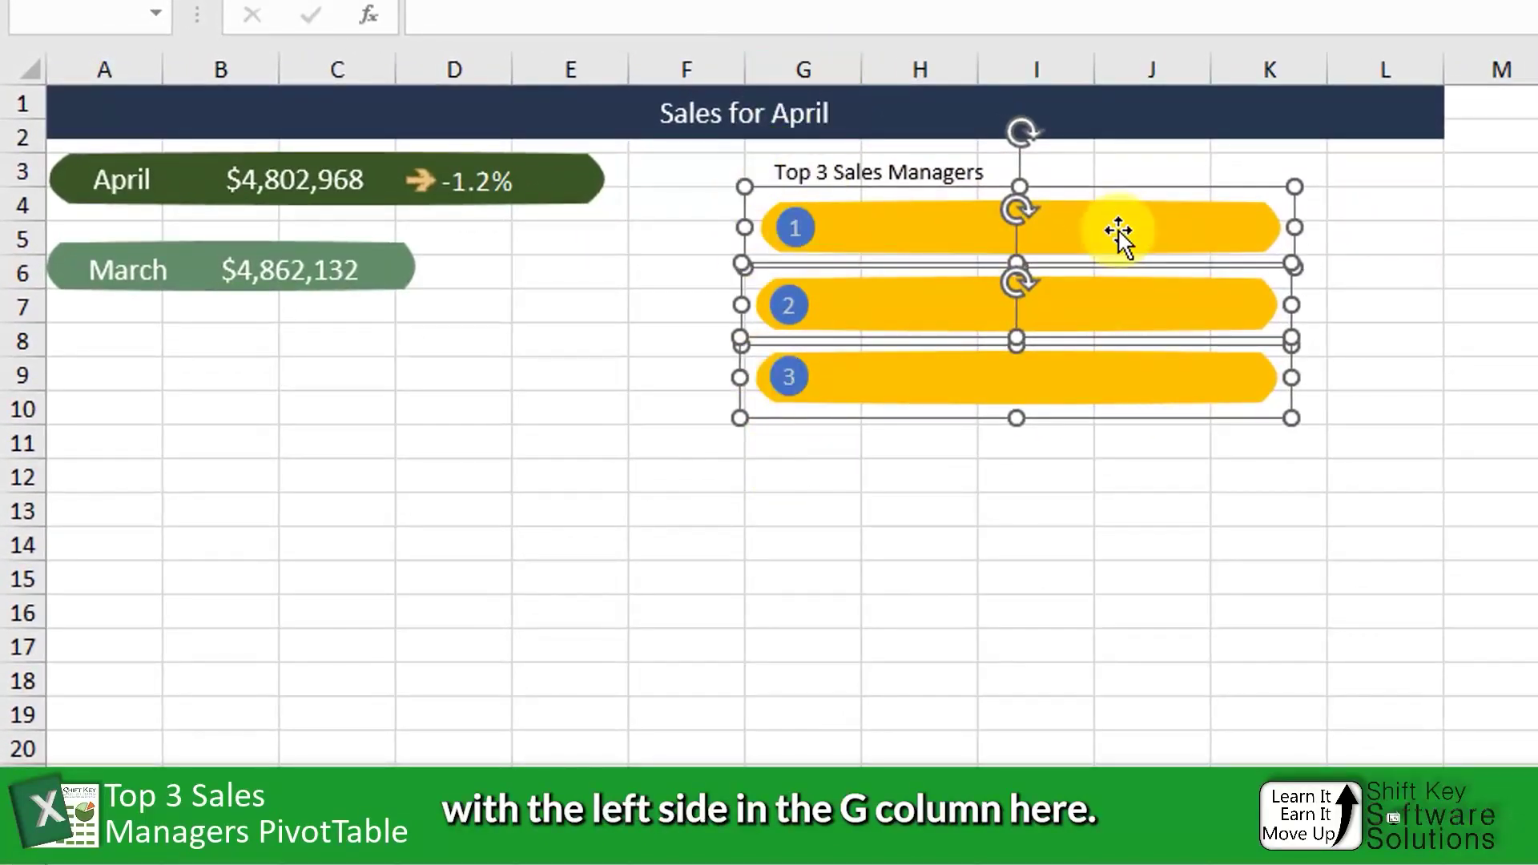
drag(1119, 230, 1121, 224)
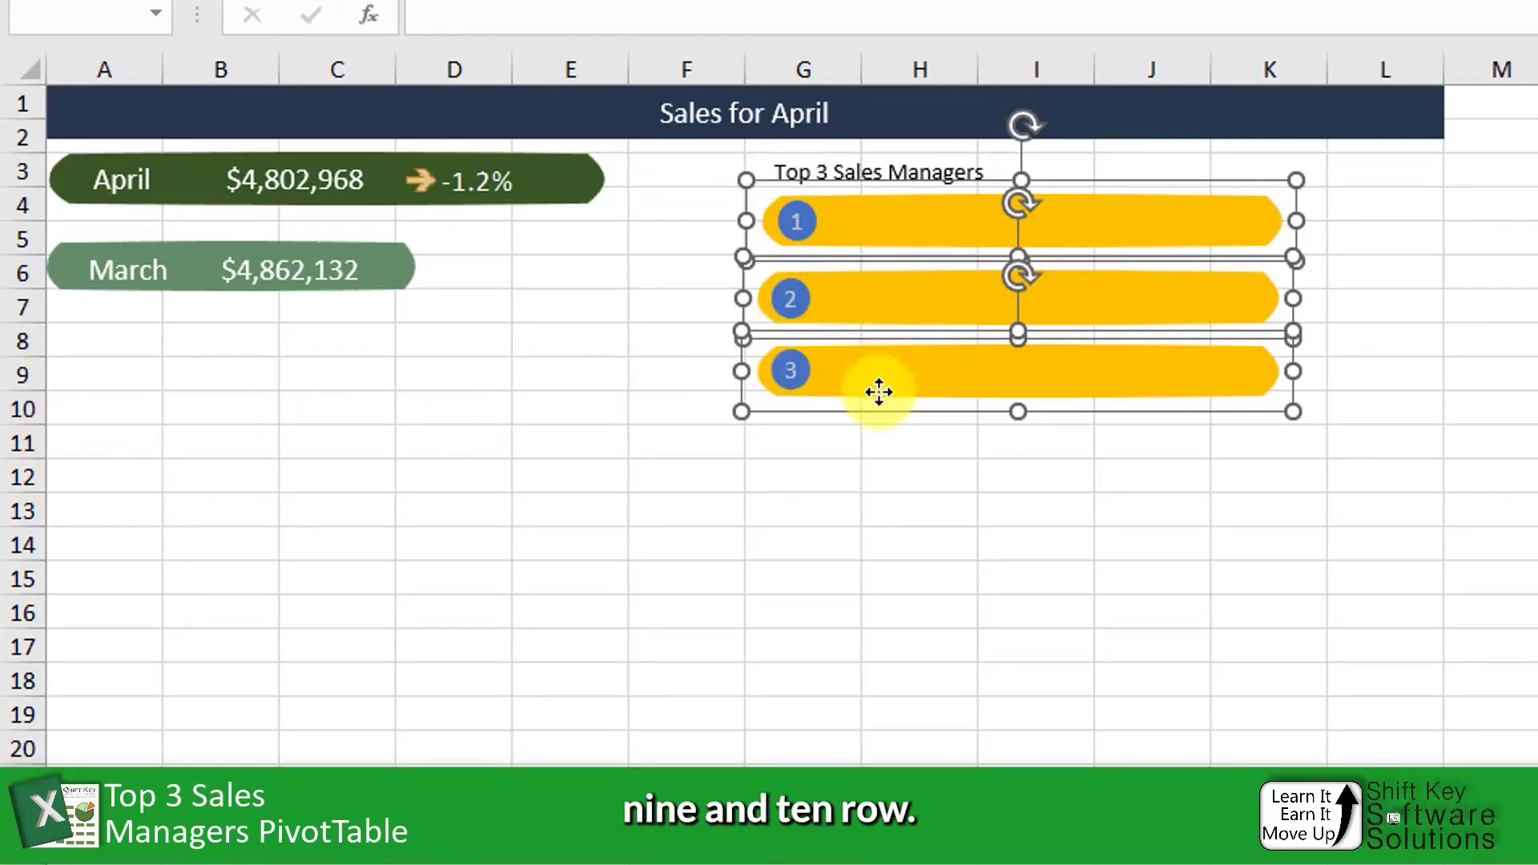
drag(879, 392, 881, 397)
click(1391, 437)
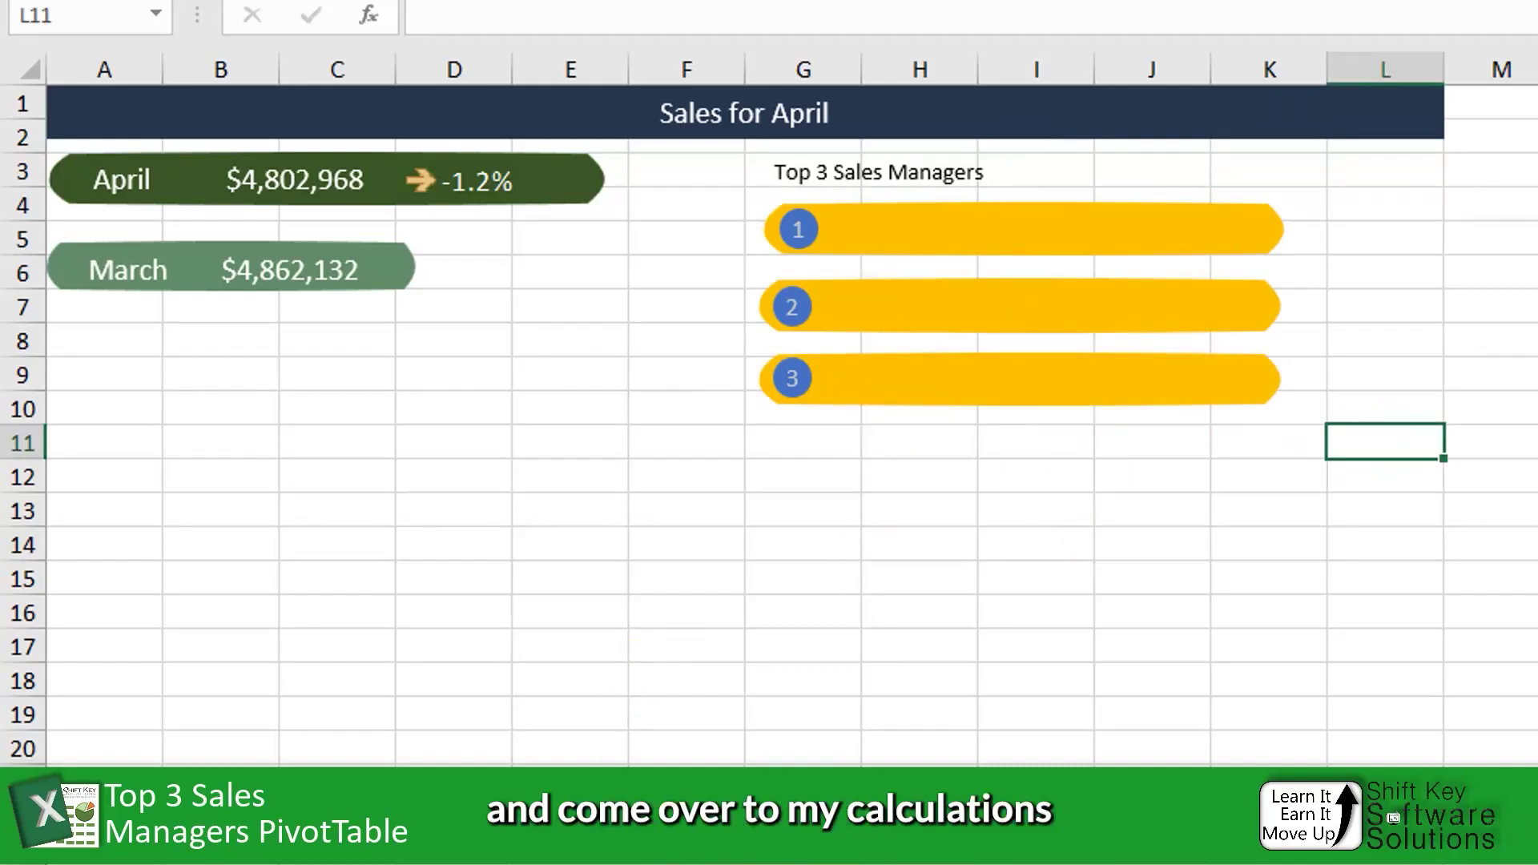
Copy the Month Flag PivotTable at A11:C13 on the calculations worksheet to a new location starting at F11.
key(ctrl+Page_Down)
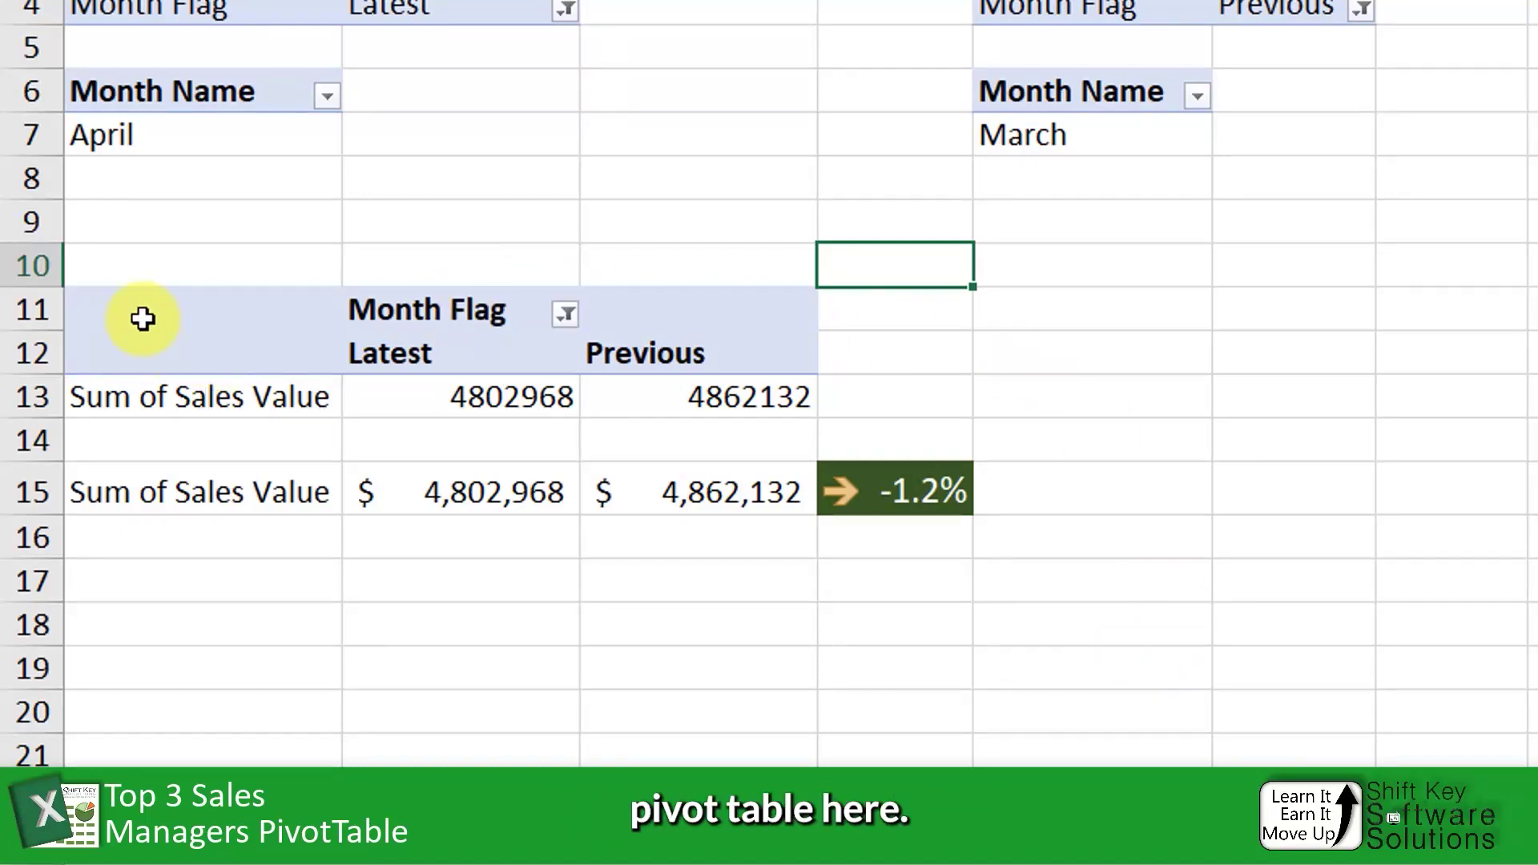
drag(142, 319, 719, 407)
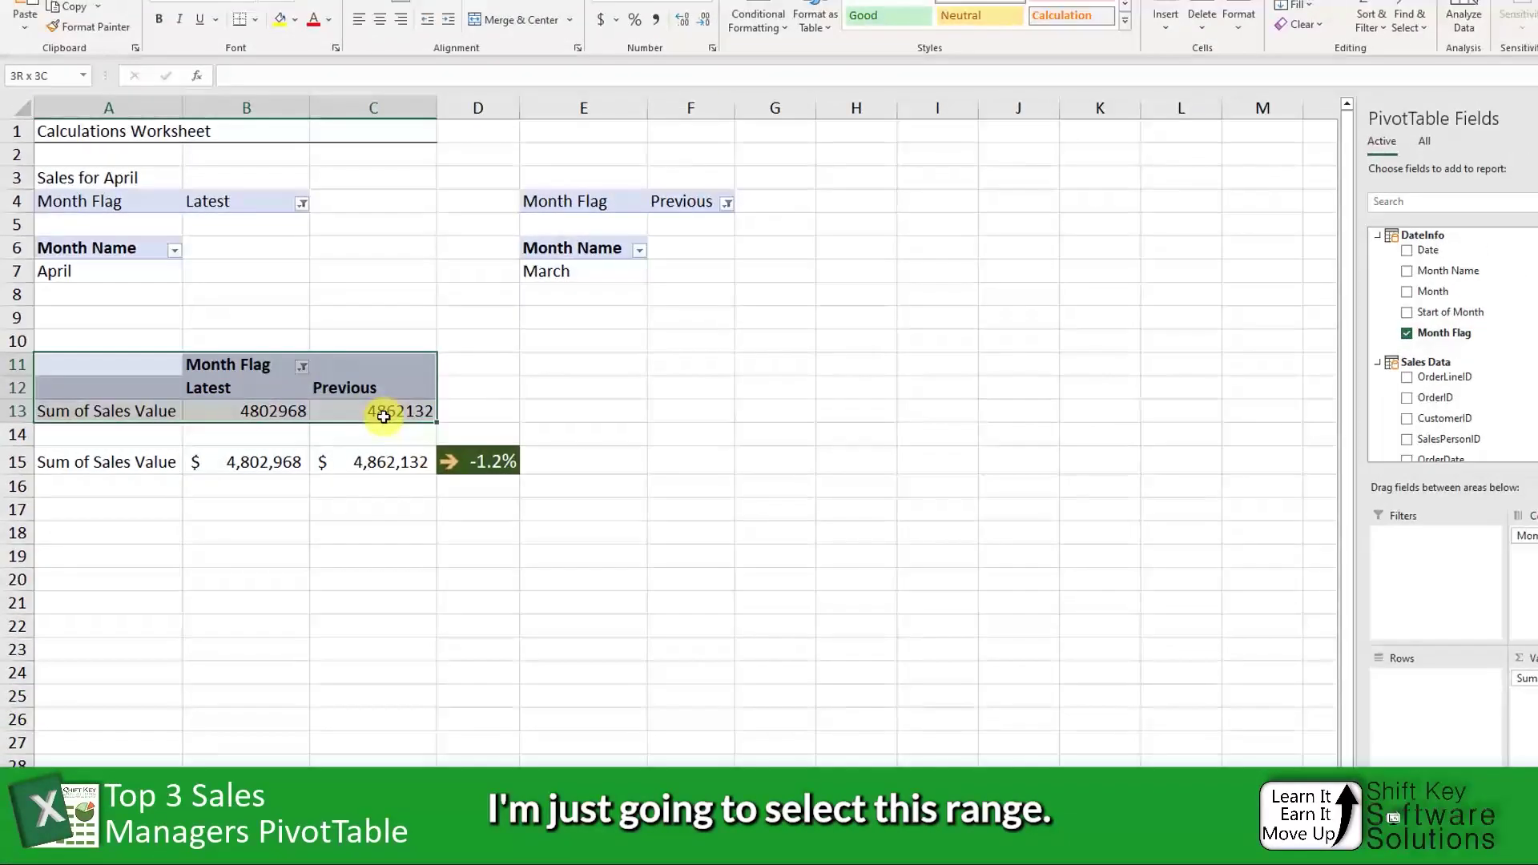
drag(384, 416, 384, 416)
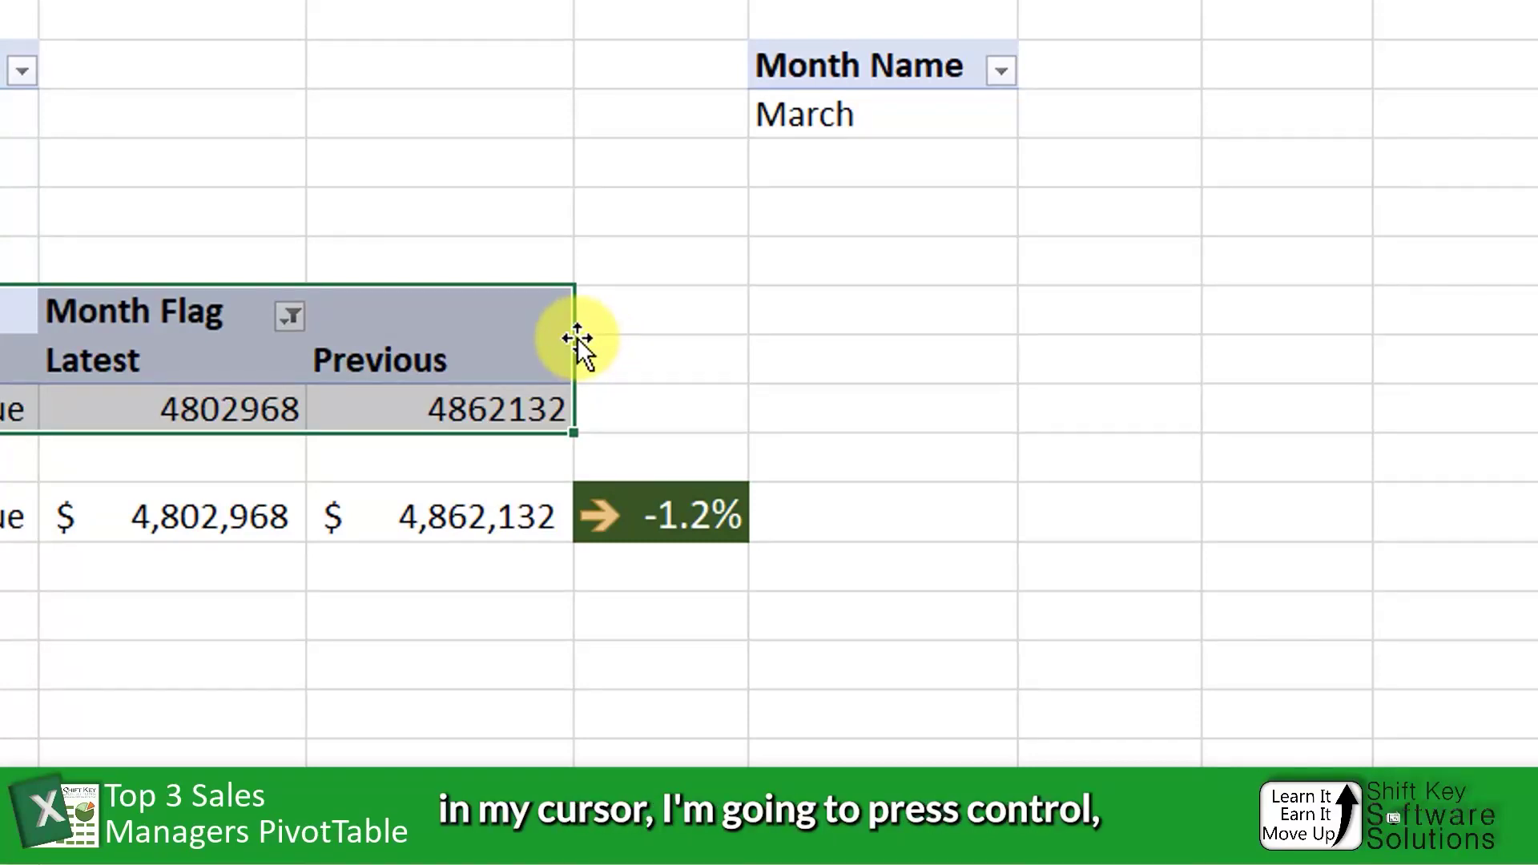
drag(577, 338, 1453, 446)
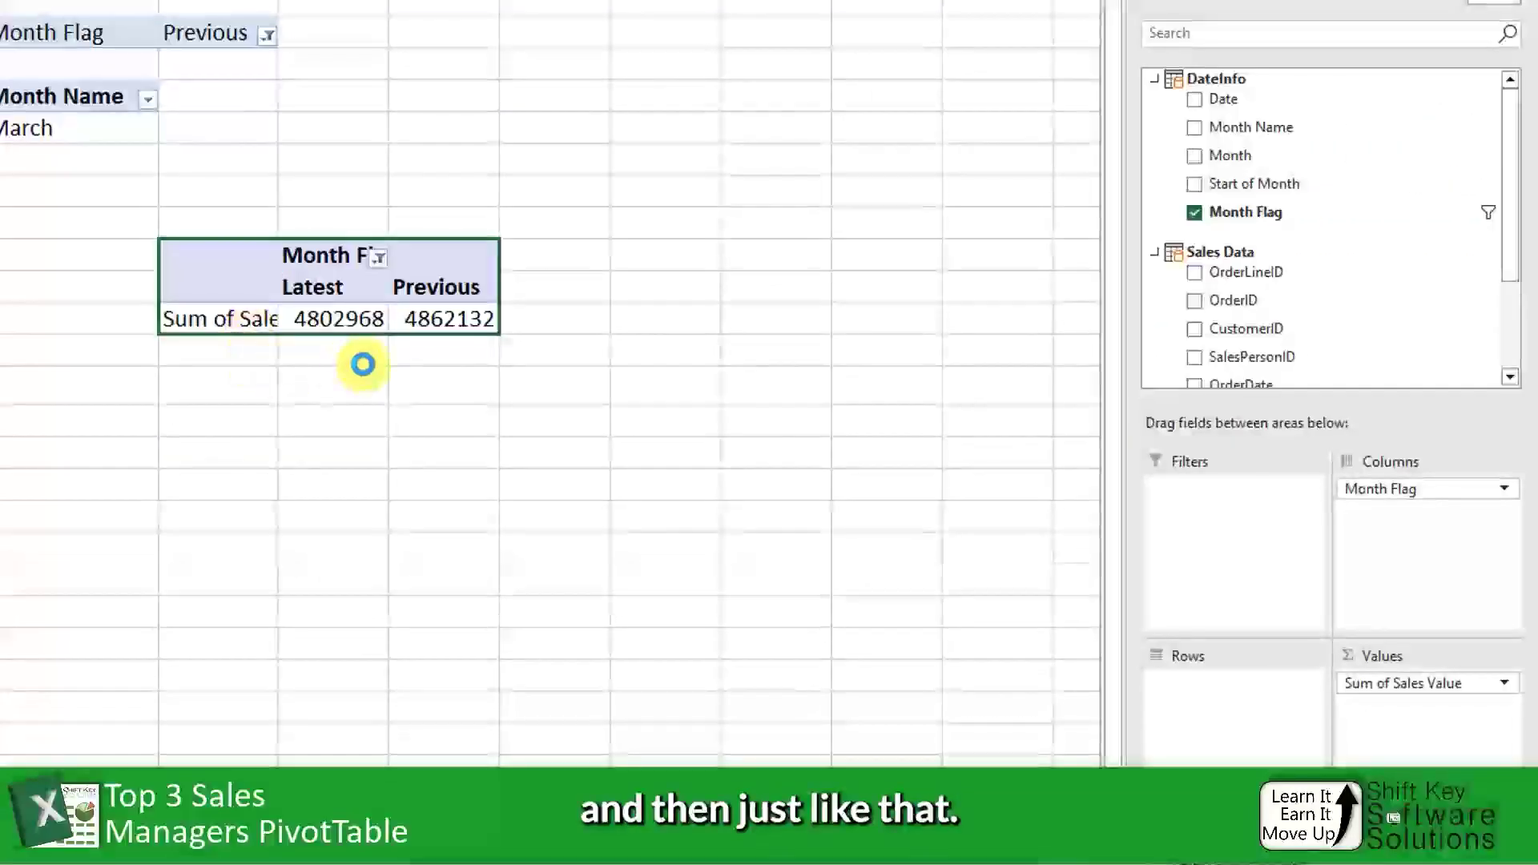
Show all data model tables for the copied PivotTable and move its Month Flag field from the columns to the filters.
click(236, 289)
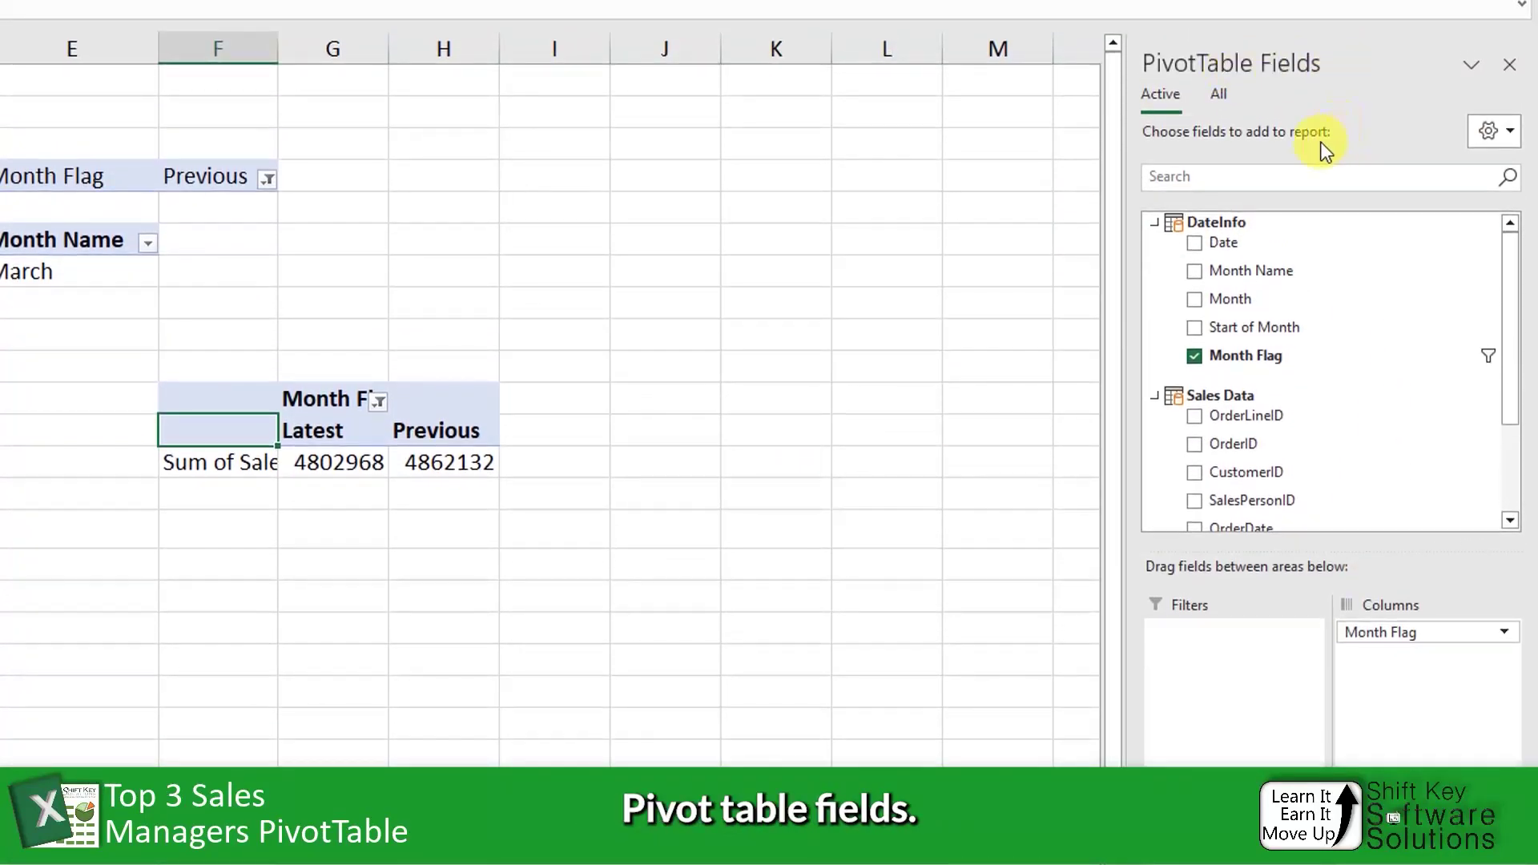
click(1218, 94)
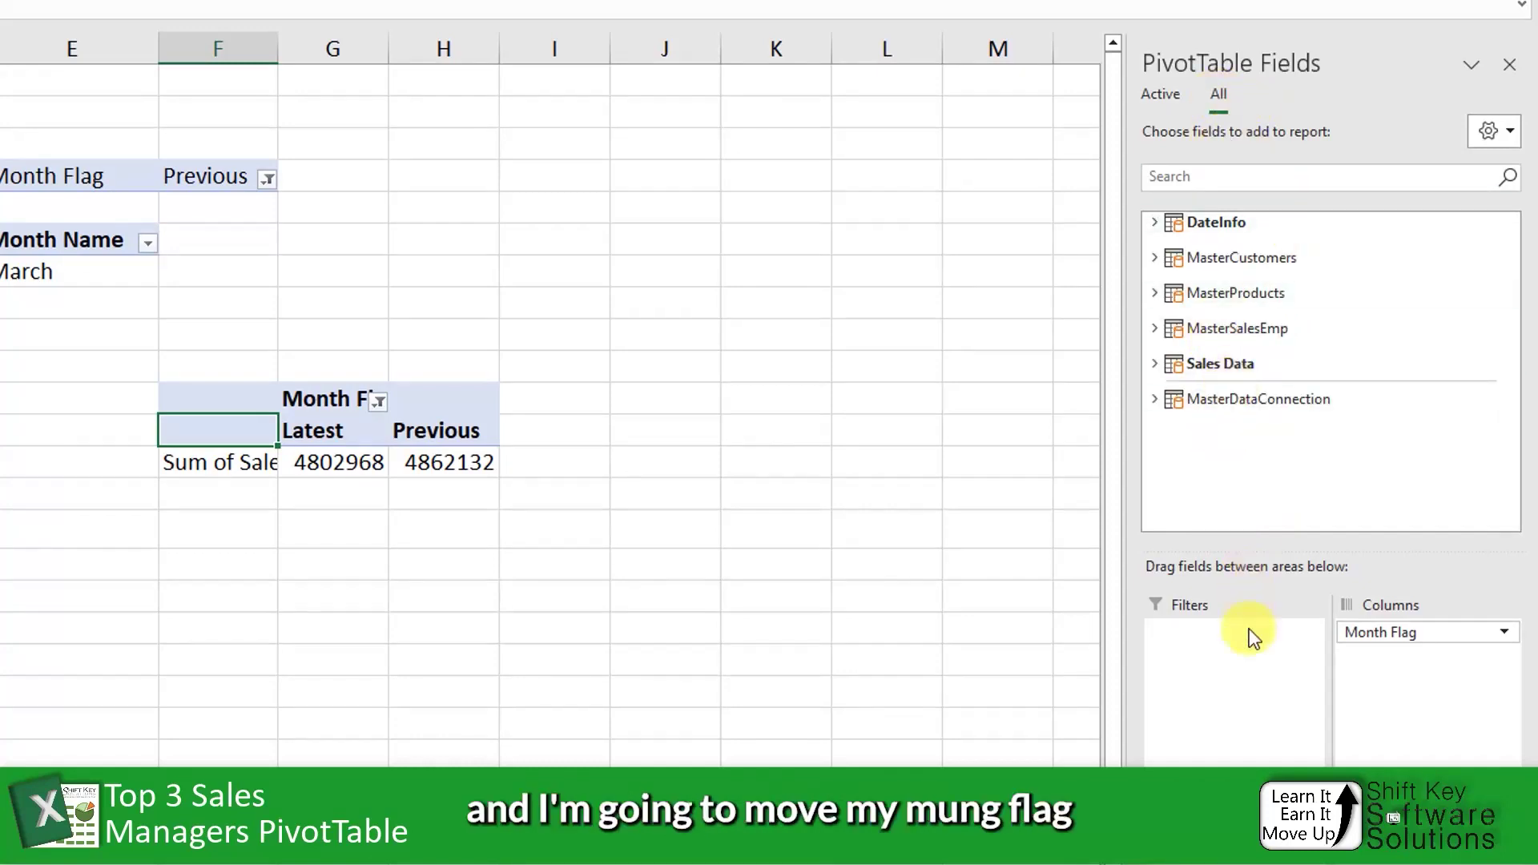
drag(1394, 633, 1245, 646)
drag(1241, 514, 1240, 514)
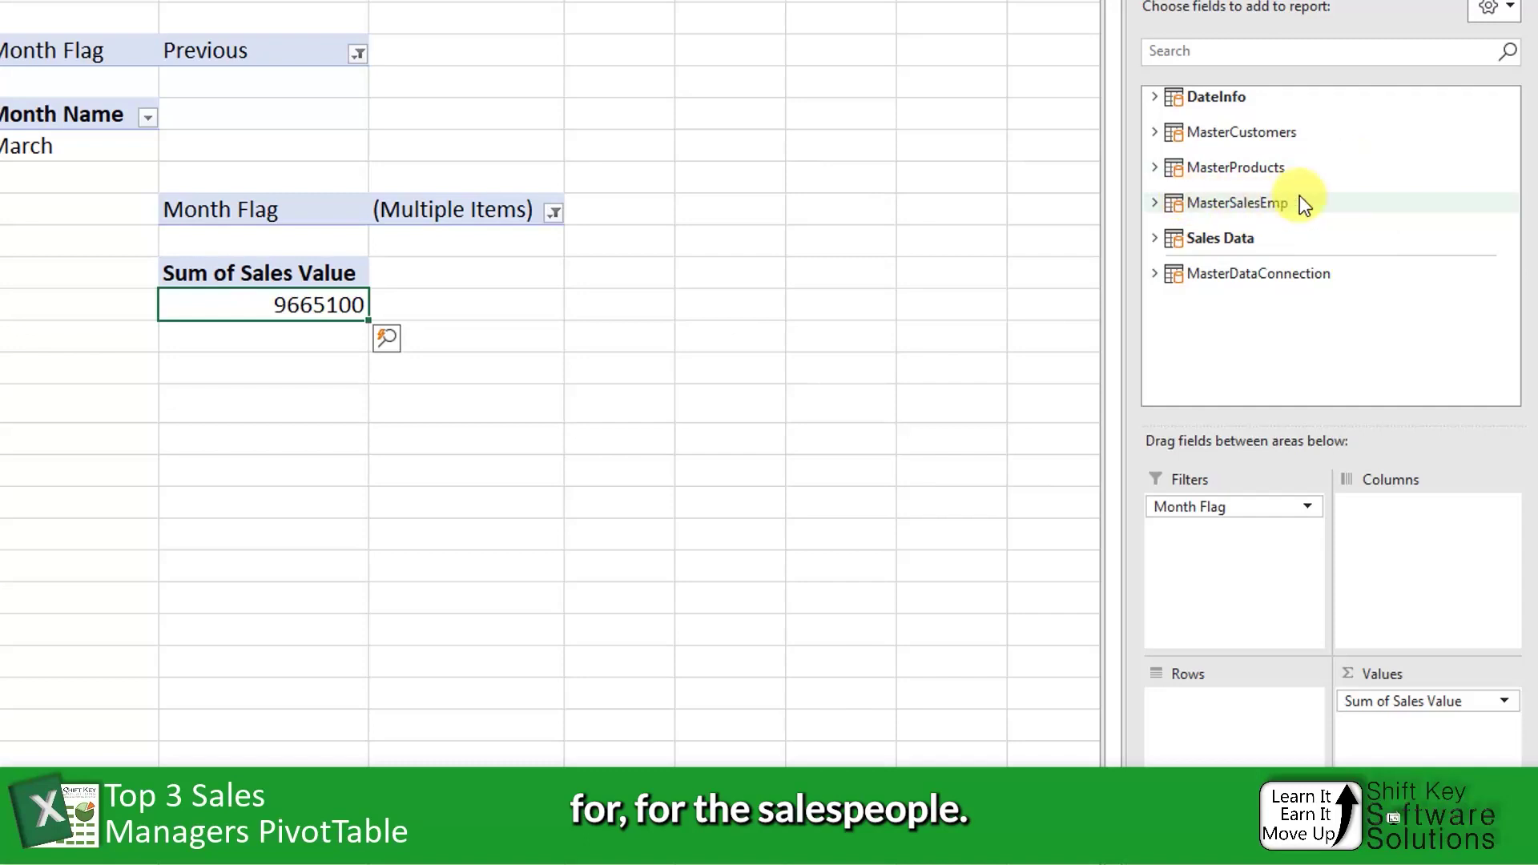
Add the FullName field from the MasterSalesEmp table to the rows of the copied PivotTable.
click(1158, 208)
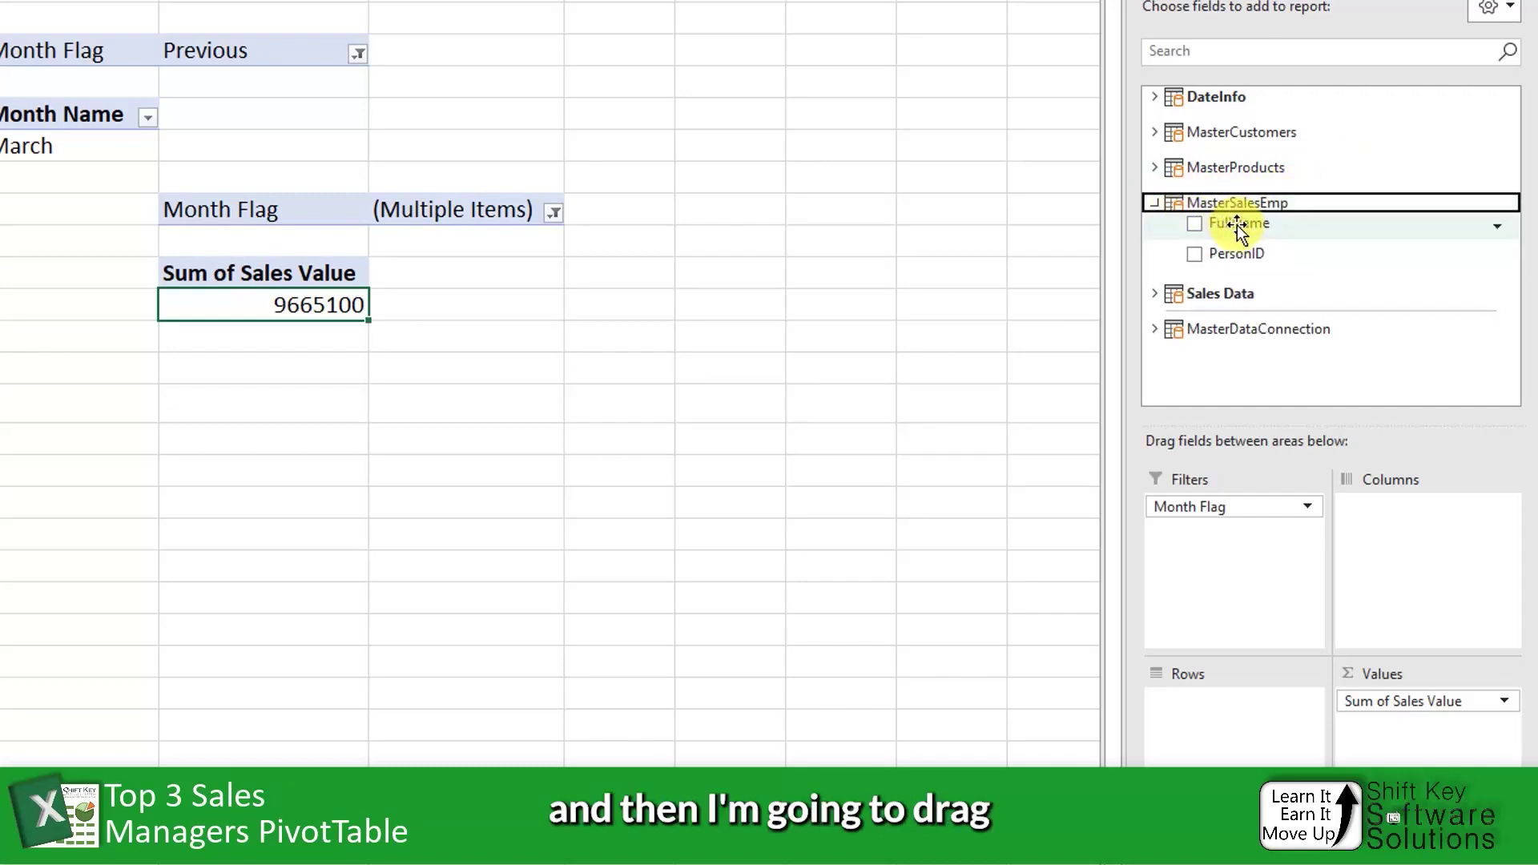
drag(1238, 225, 1251, 747)
key(Right)
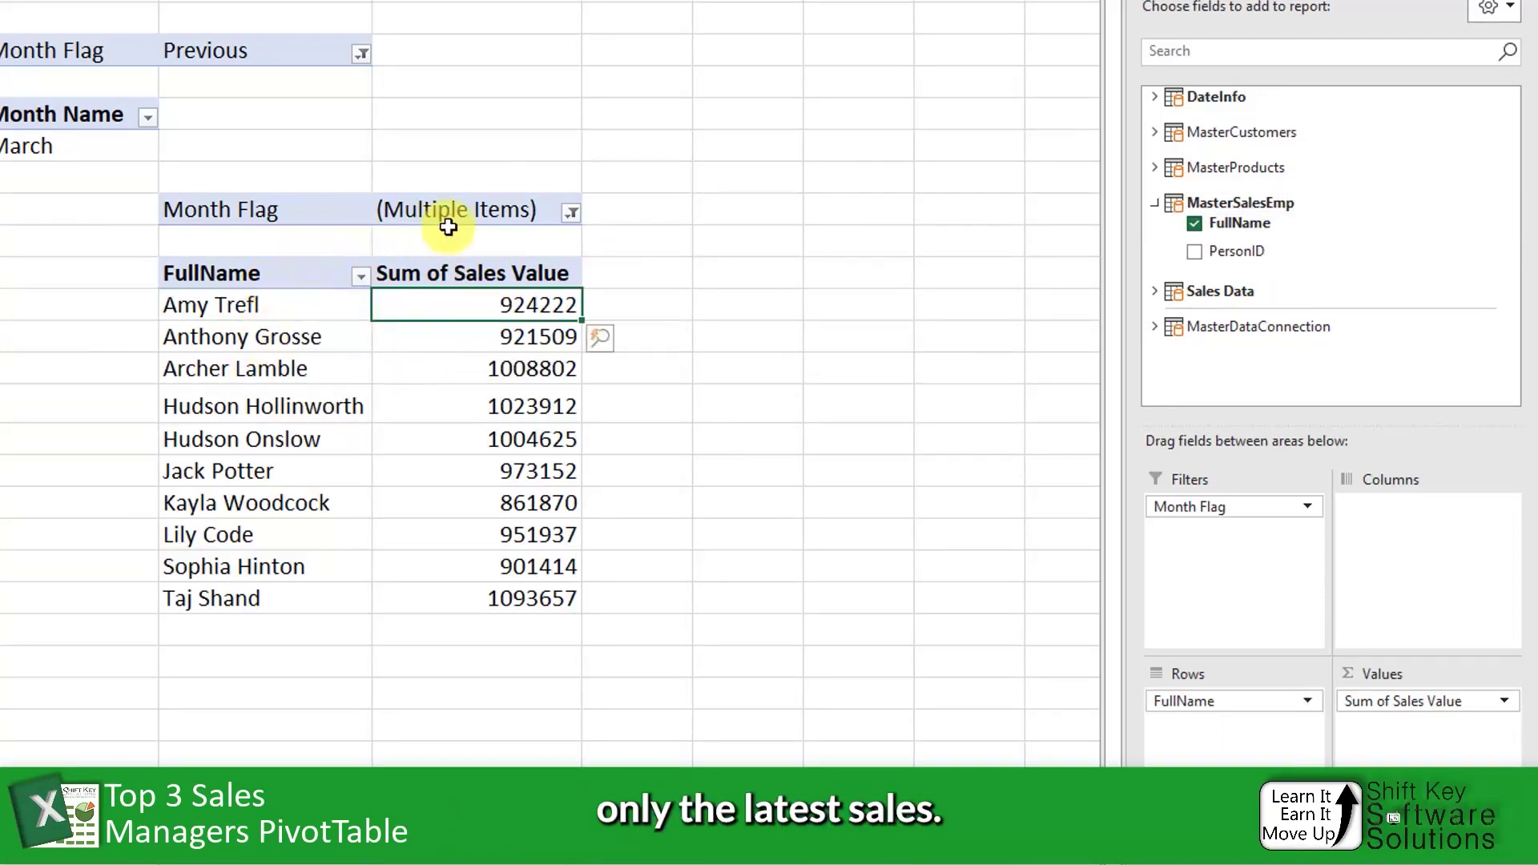
Filter the salespeople PivotTable's Month Flag to Latest only by excluding Previous.
click(570, 214)
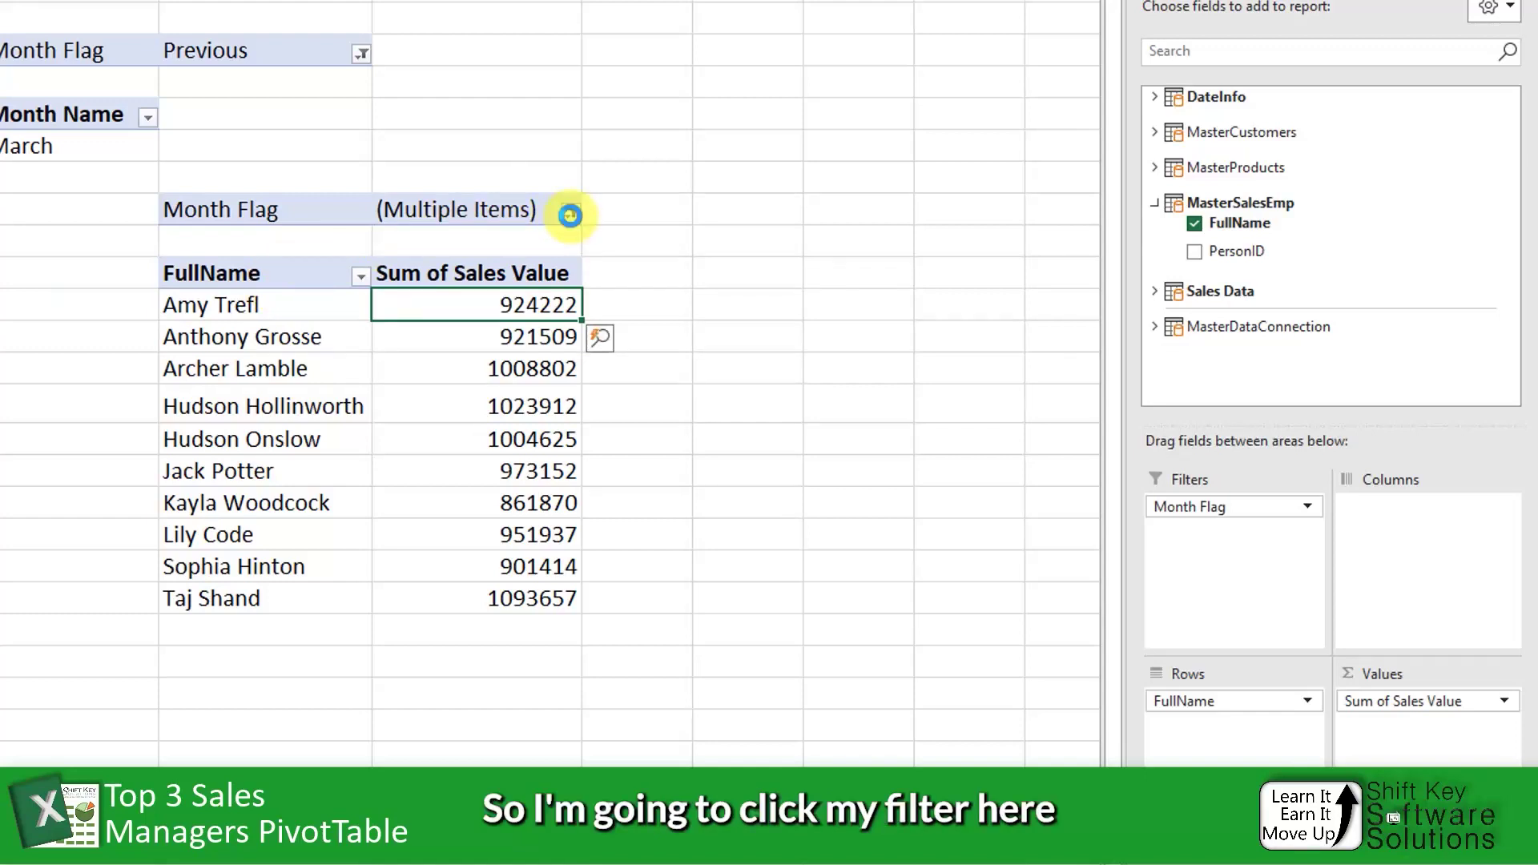
click(318, 276)
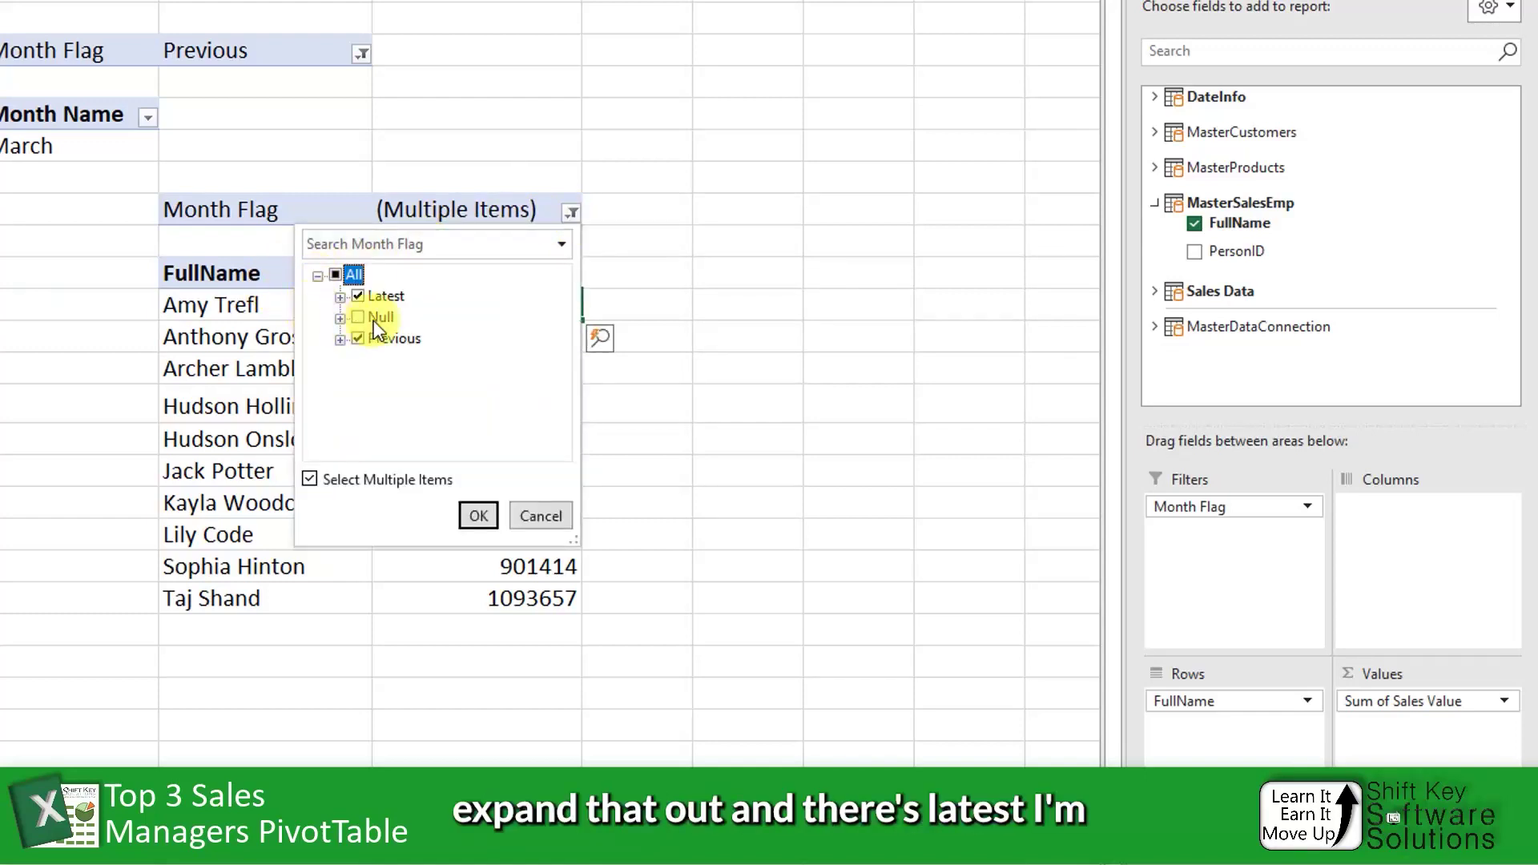
click(360, 339)
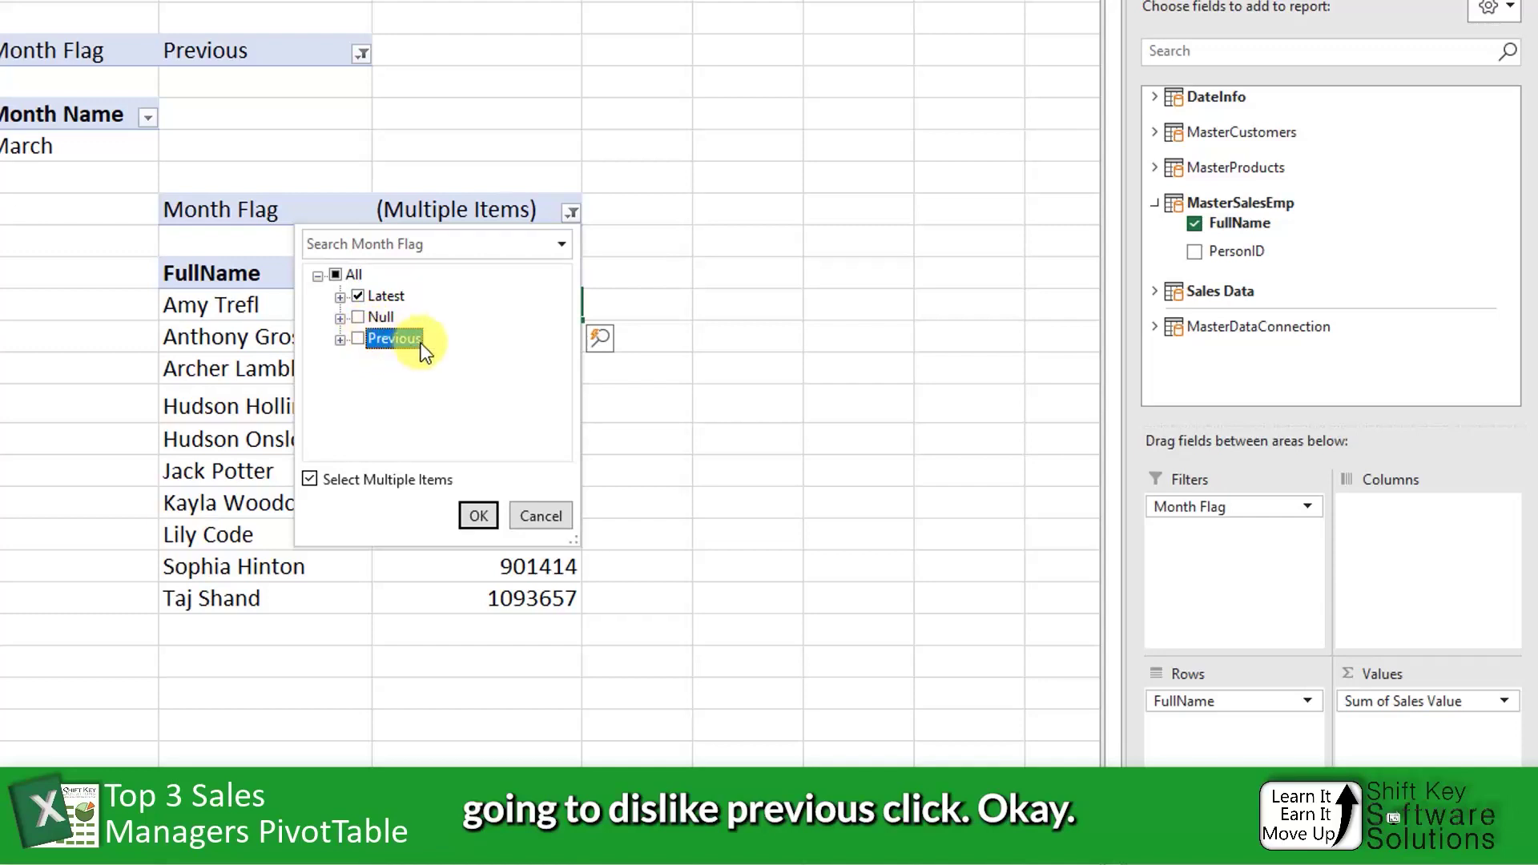
click(481, 516)
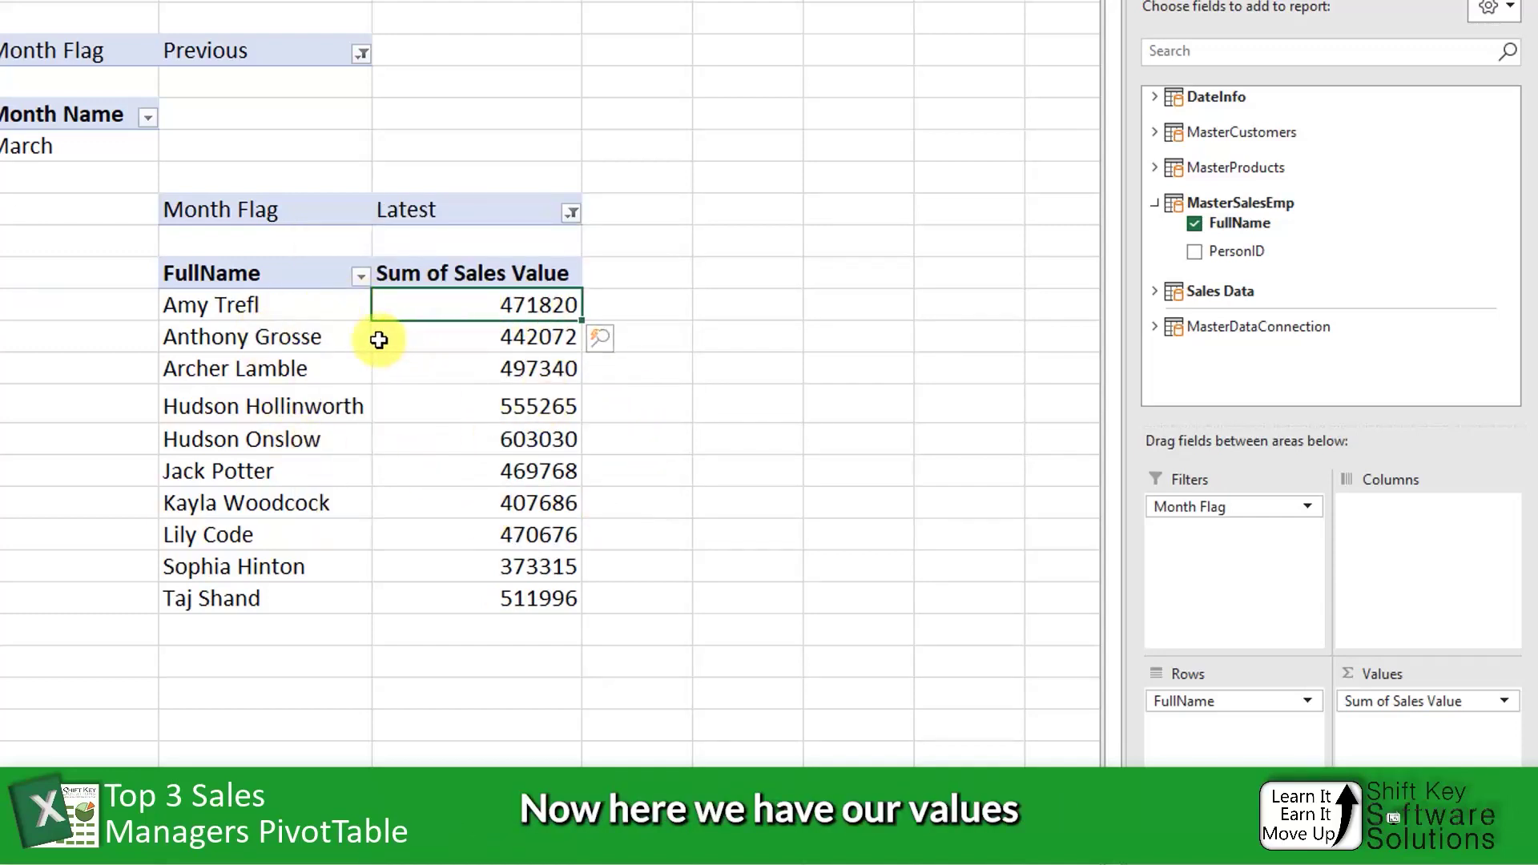
Sort the salespeople PivotTable by Sum of Sales Value from largest to smallest.
right_click(499, 306)
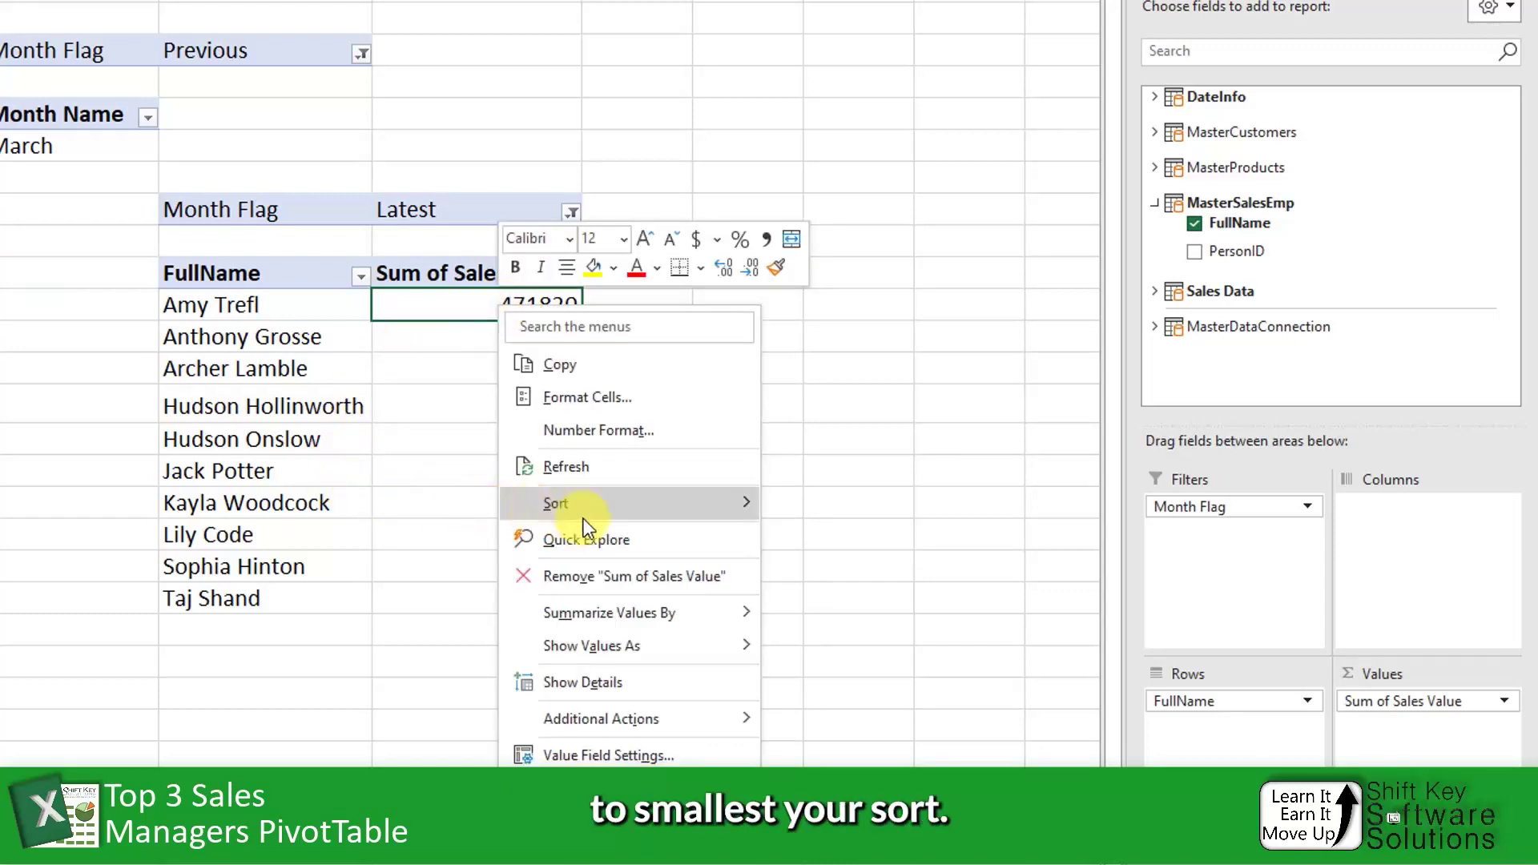
mouse_move(709, 512)
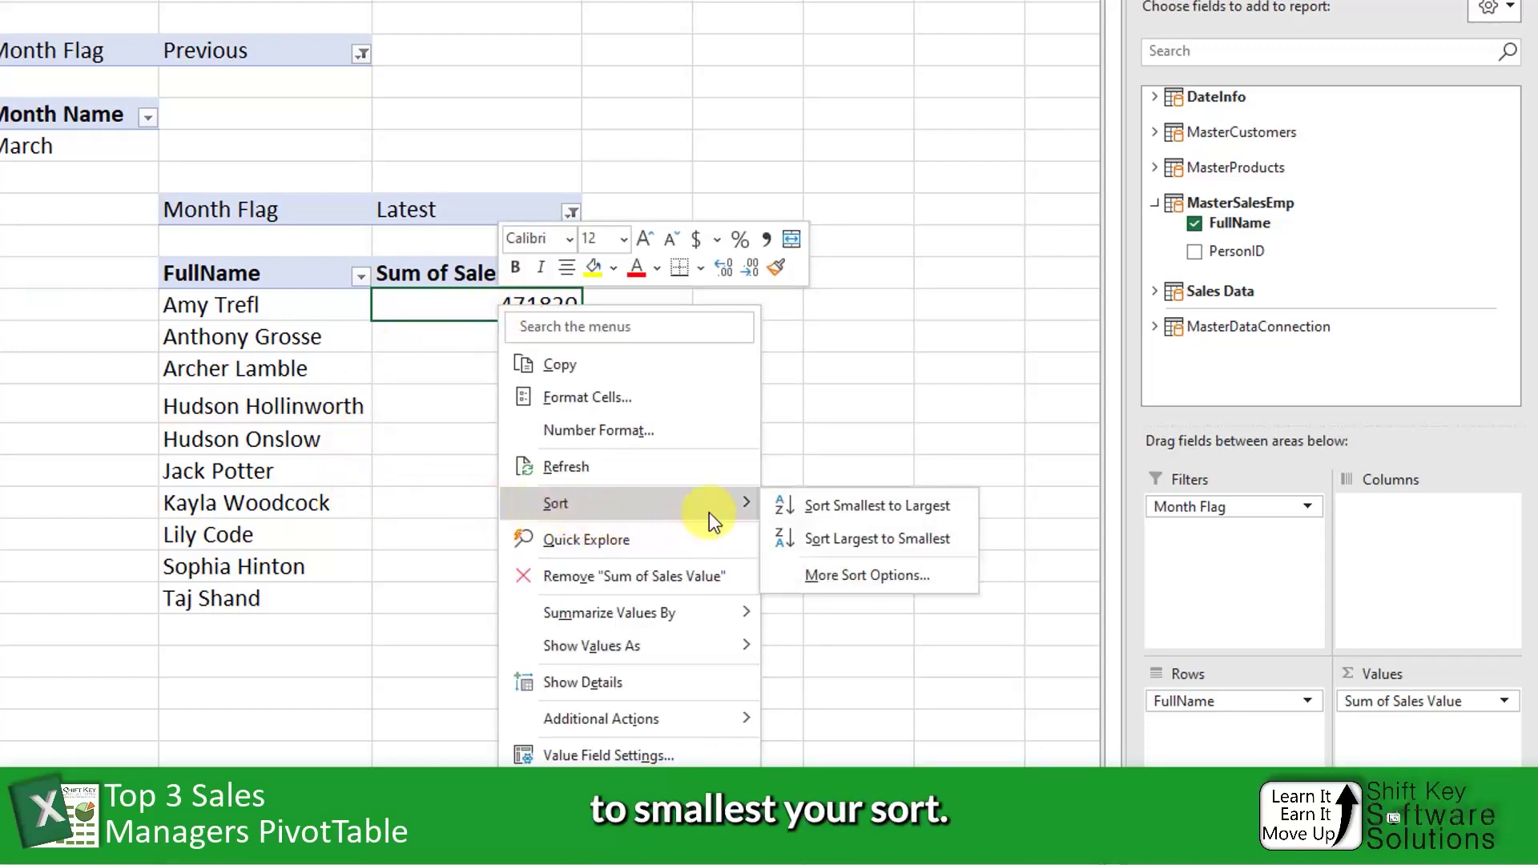
click(941, 539)
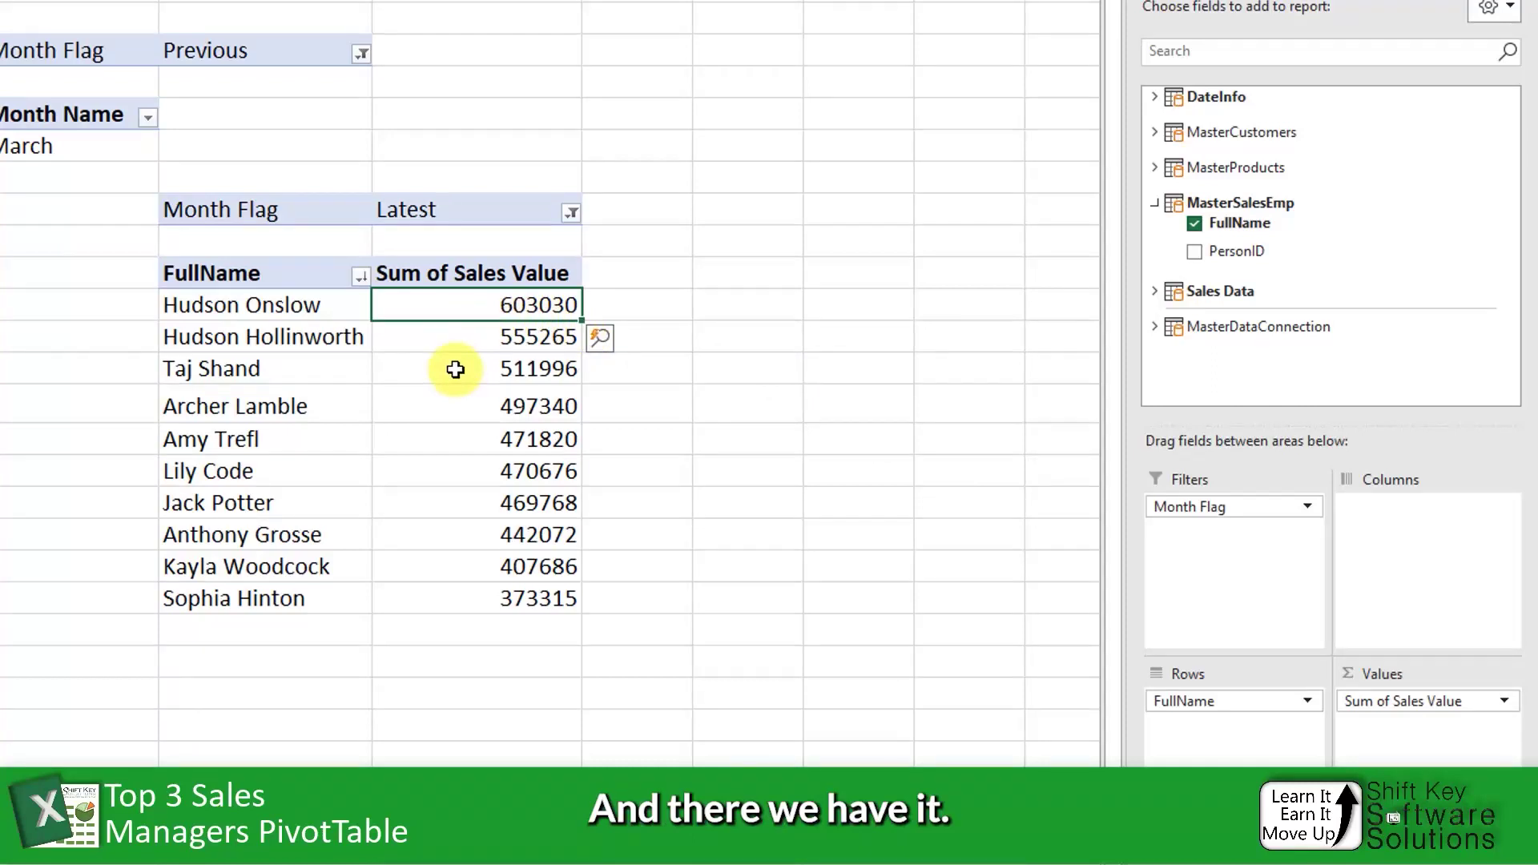
Copy the column headings and top three salespeople rows of the PivotTable and paste them as links starting at I11.
drag(240, 303, 474, 353)
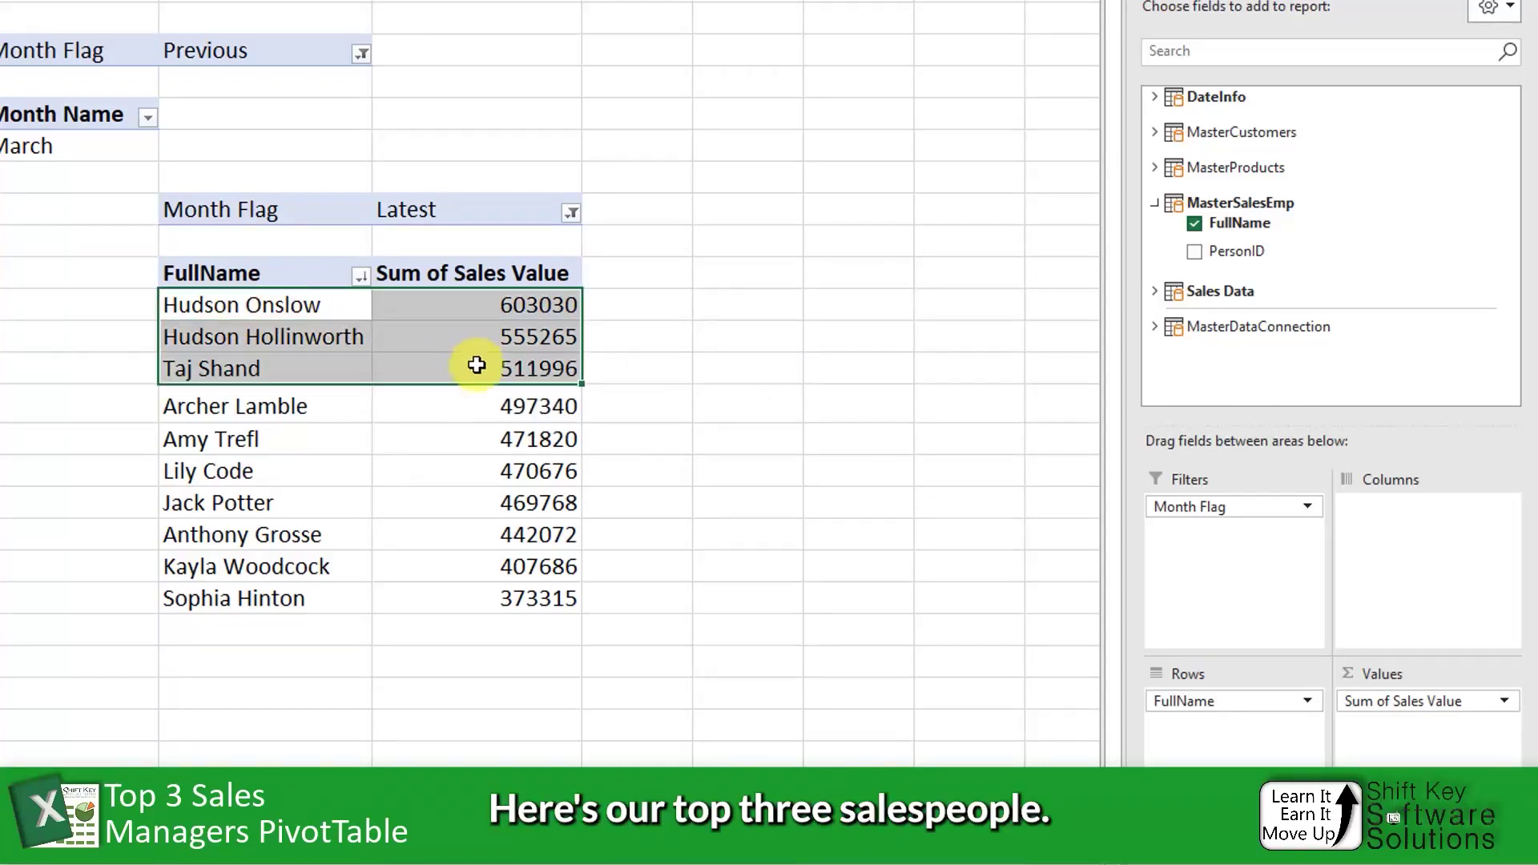
drag(240, 277, 535, 374)
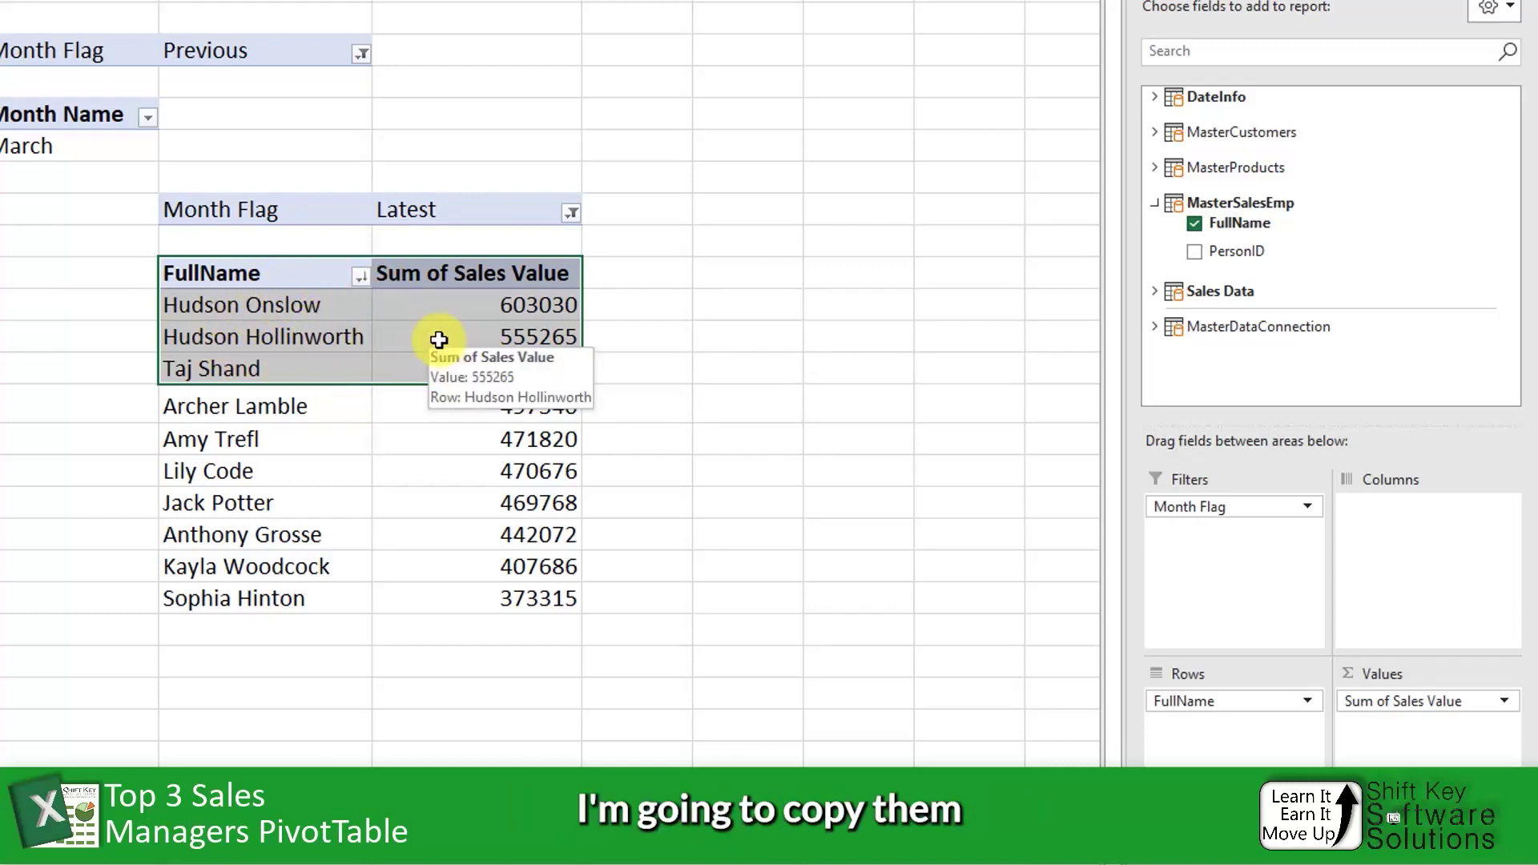
key(ctrl+c)
click(757, 278)
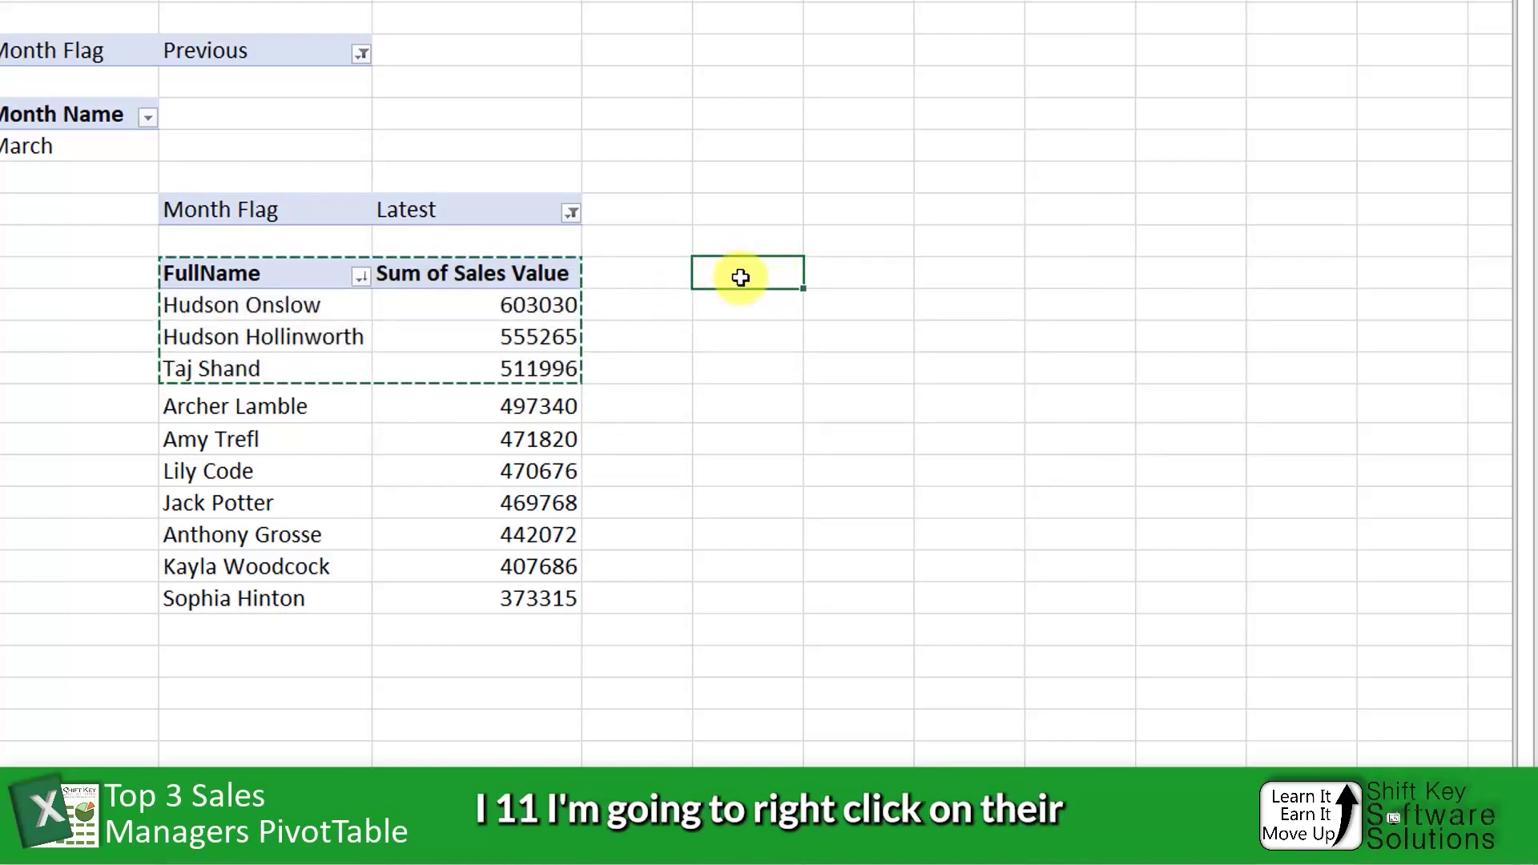
right_click(741, 277)
click(832, 394)
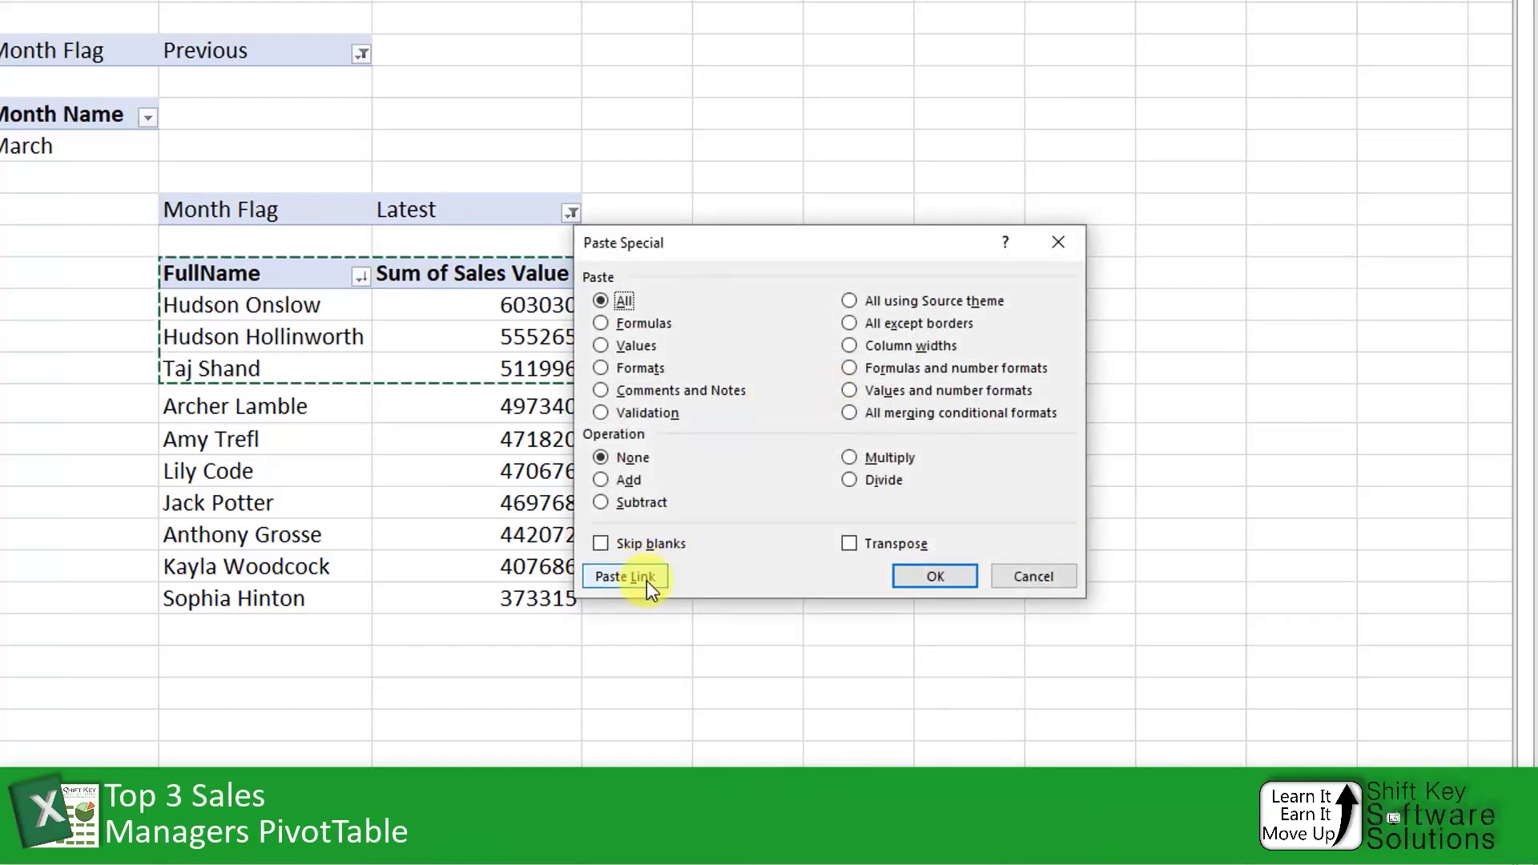
click(645, 579)
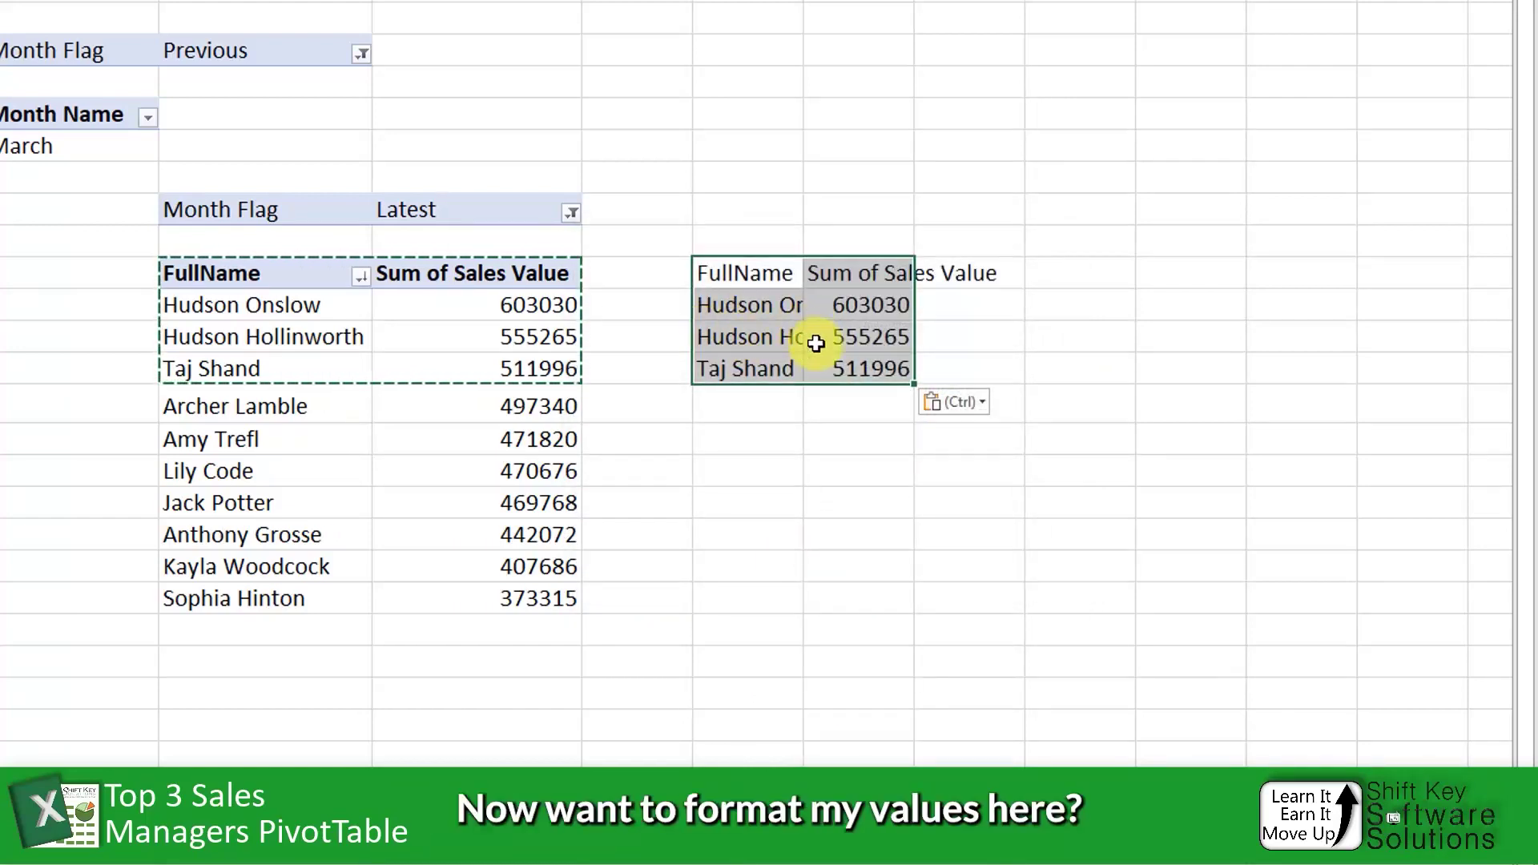
Format the linked sales values in J12:J14 as Accounting with no decimal places.
drag(844, 313, 849, 370)
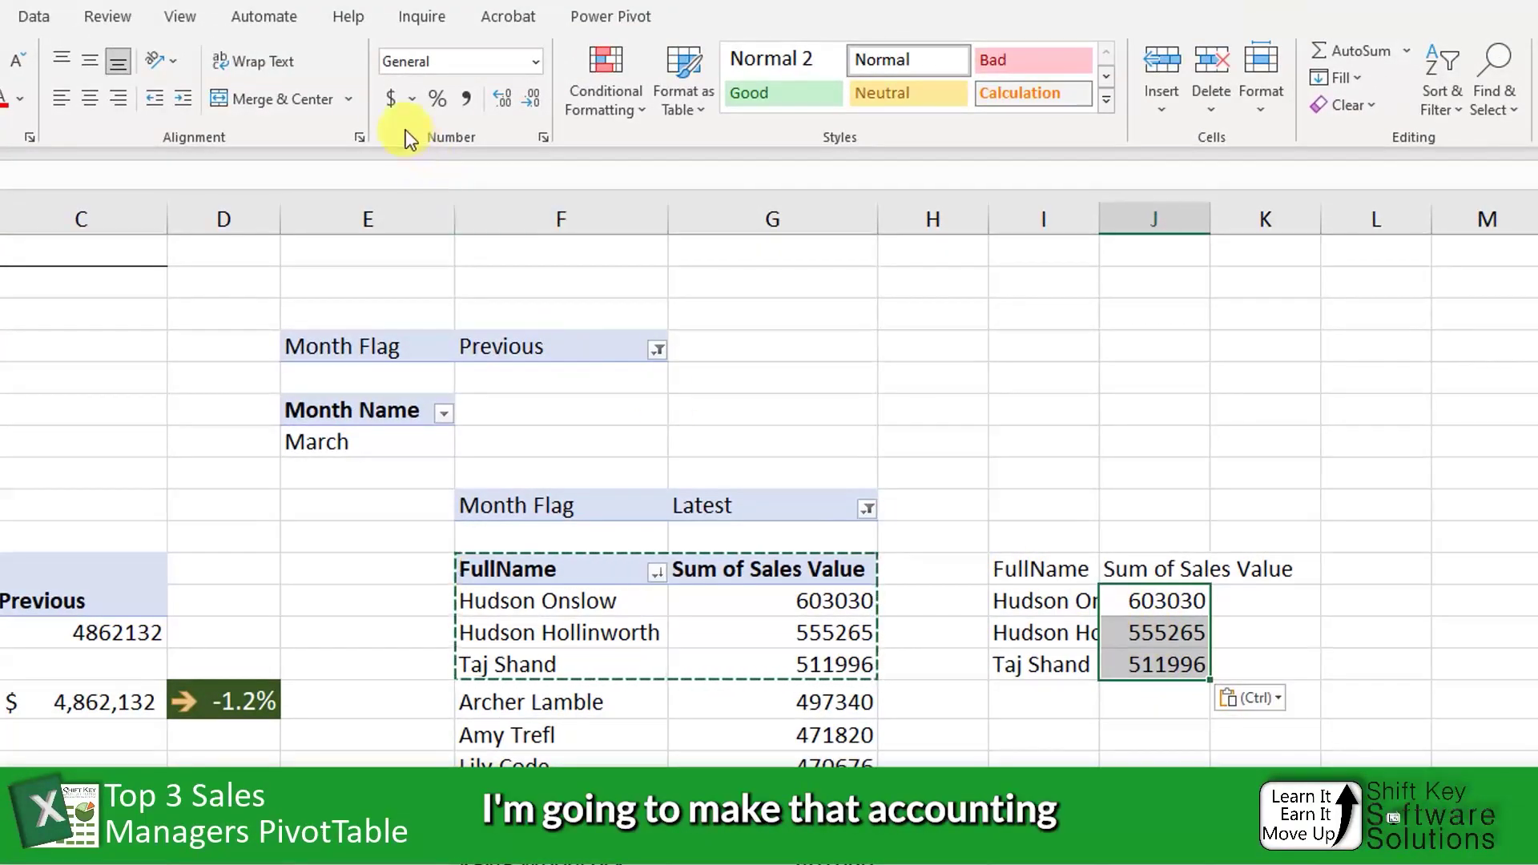
click(391, 100)
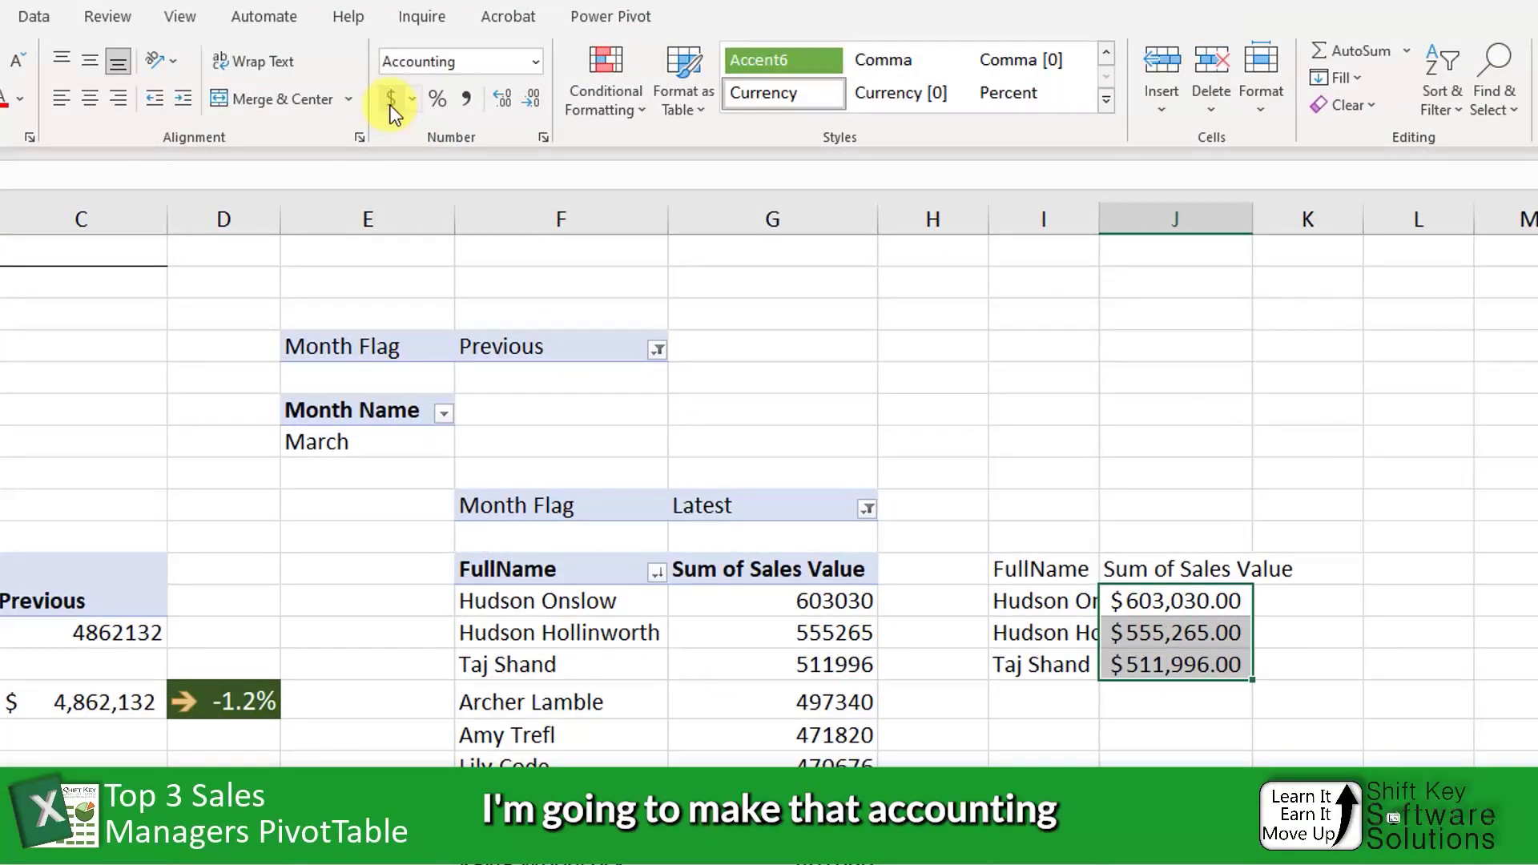
click(533, 104)
click(1189, 606)
drag(1175, 609, 1019, 665)
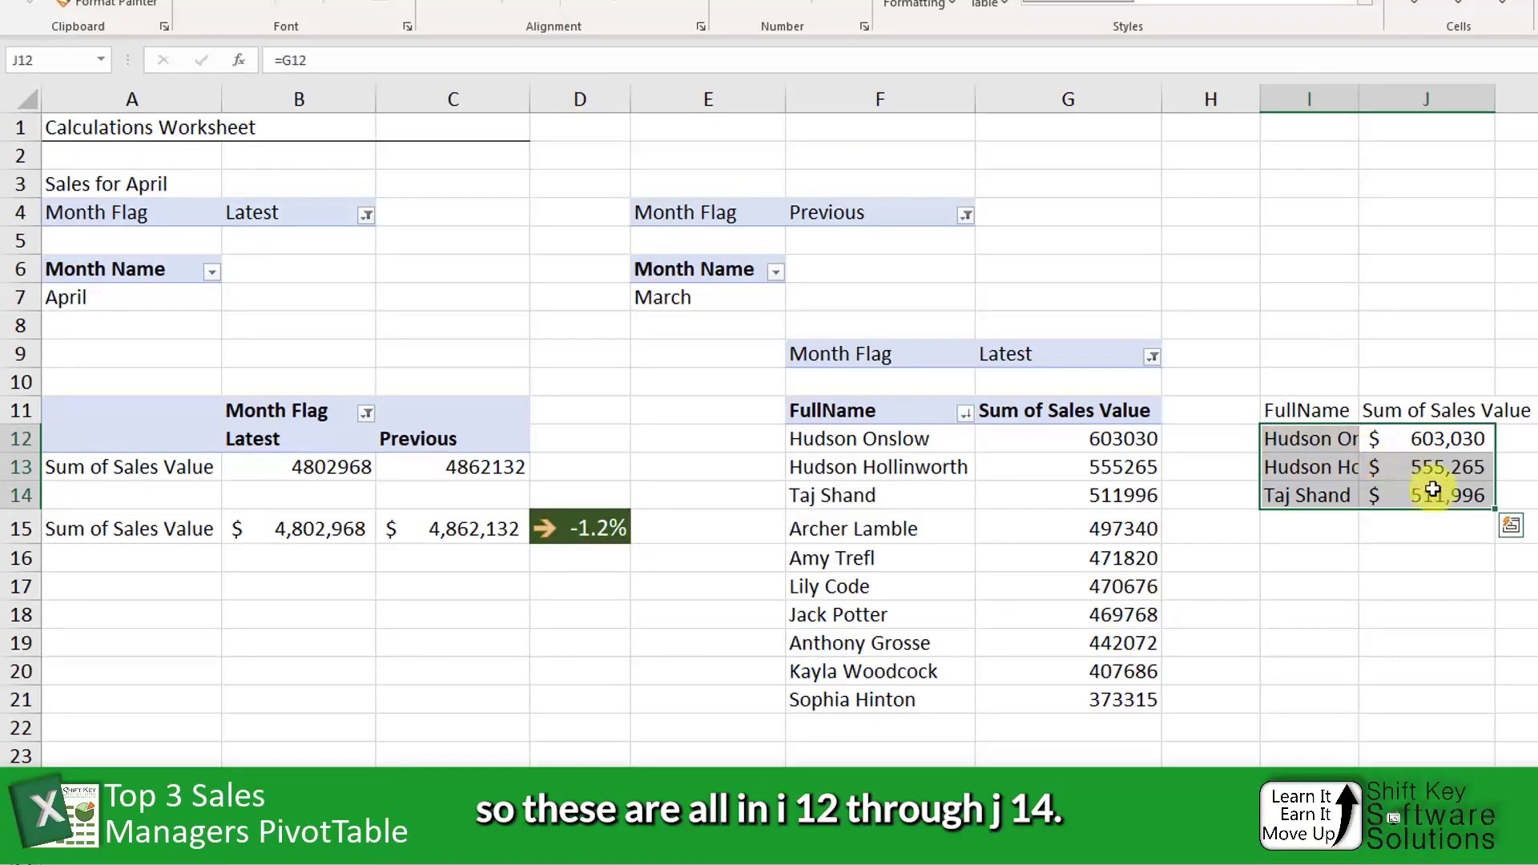
click(1319, 440)
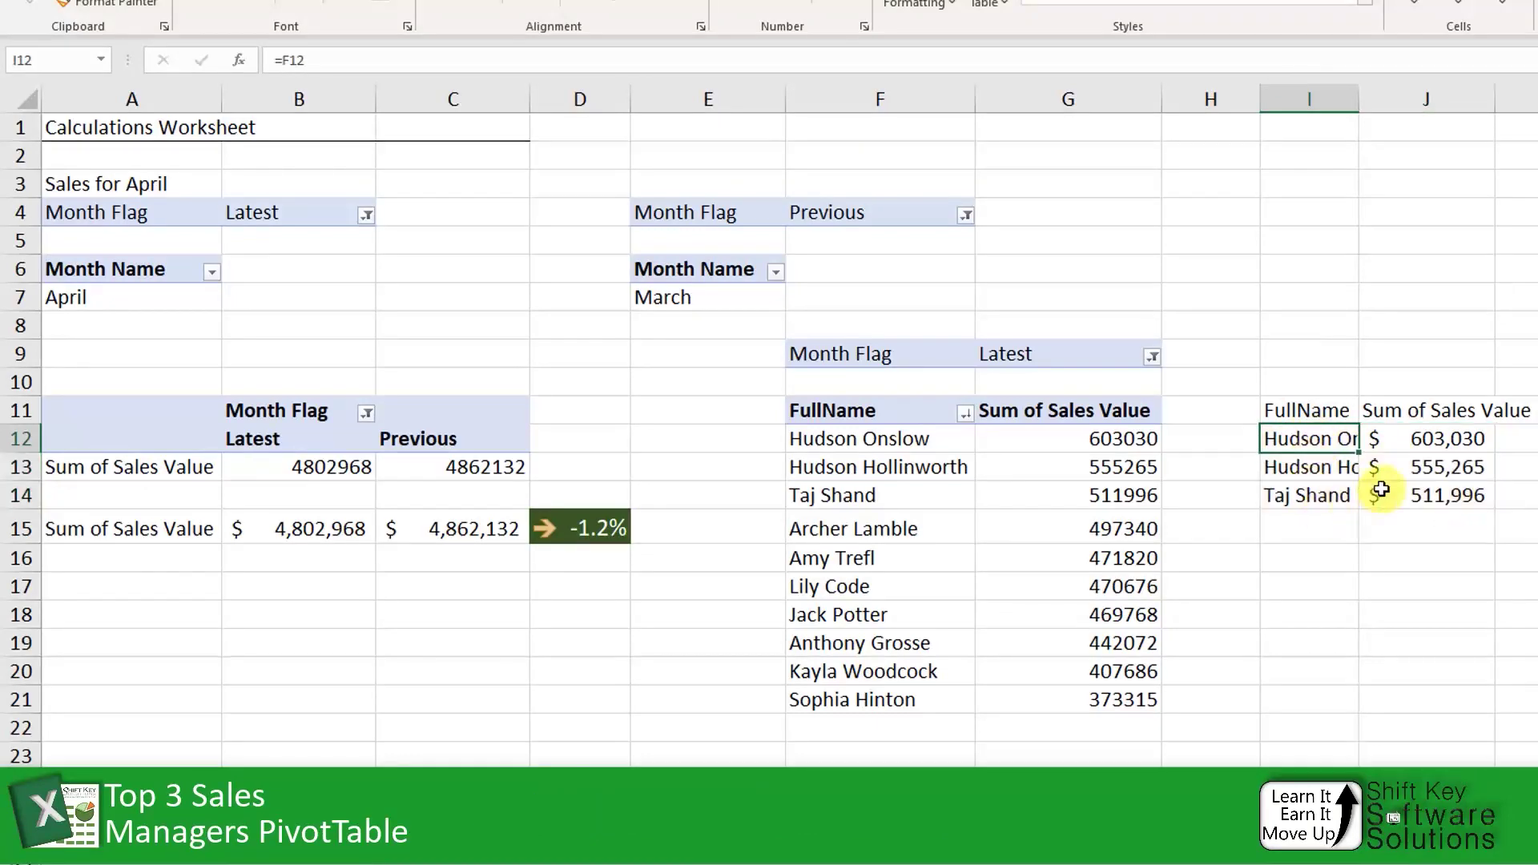
Copy the April text box on the dashboard and place the copy on the first Top 3 Sales Managers bar.
key(ctrl+Page_Down)
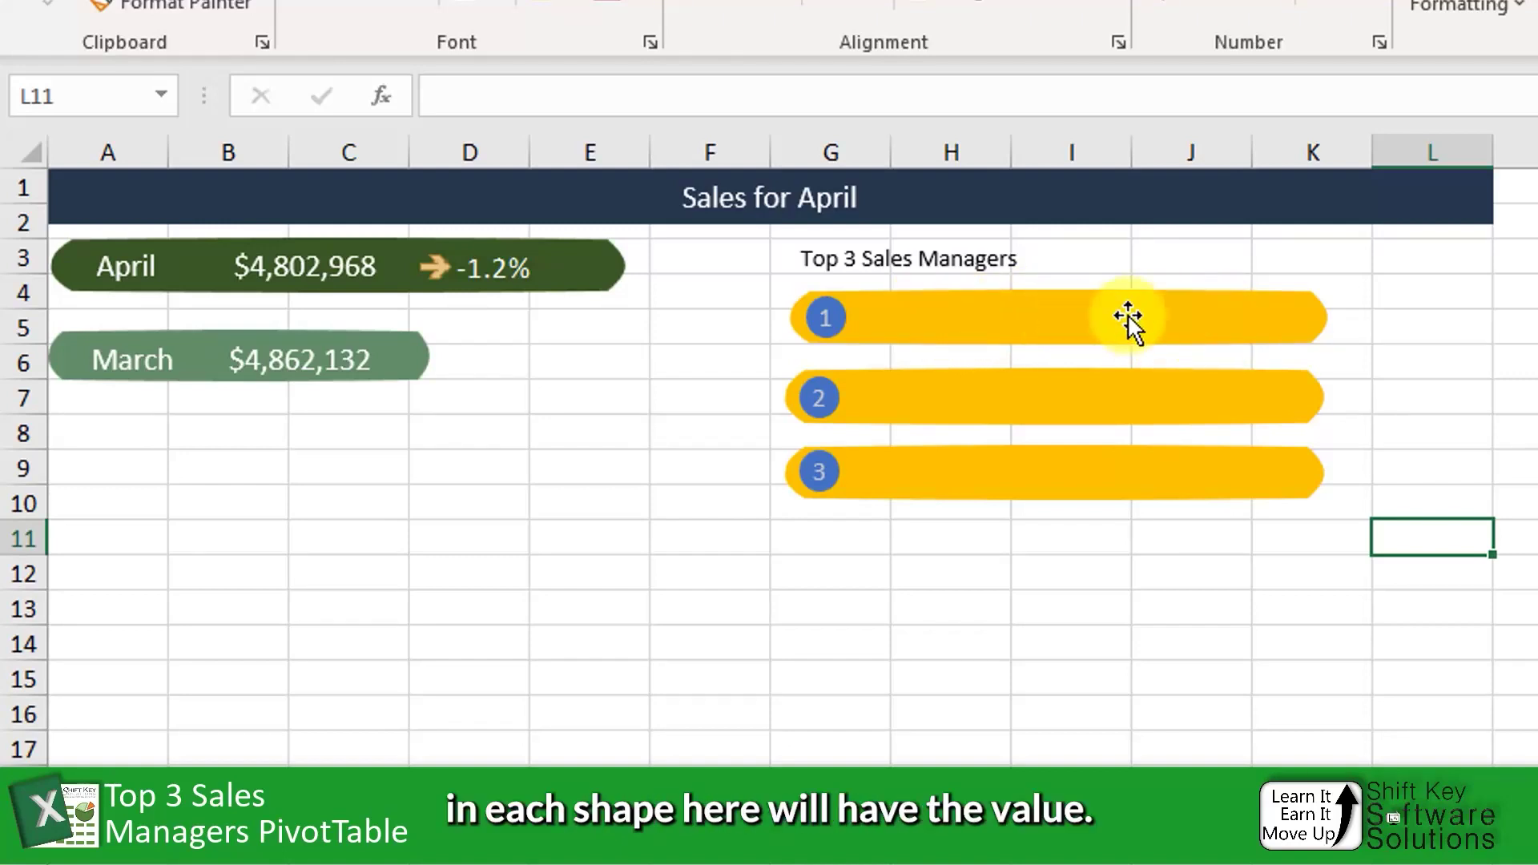
click(144, 274)
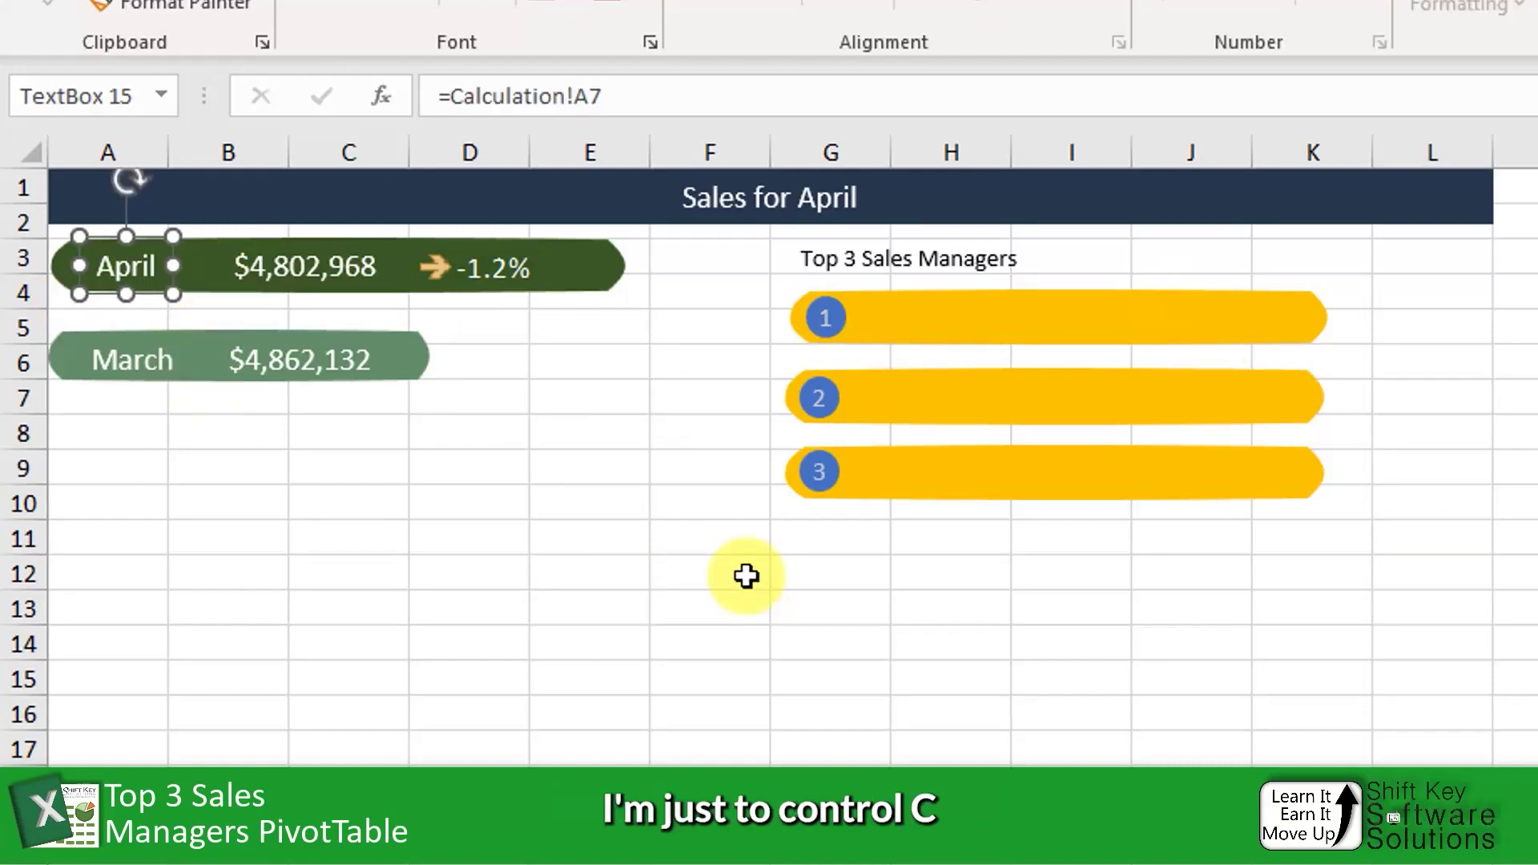
click(664, 392)
key(ctrl+v)
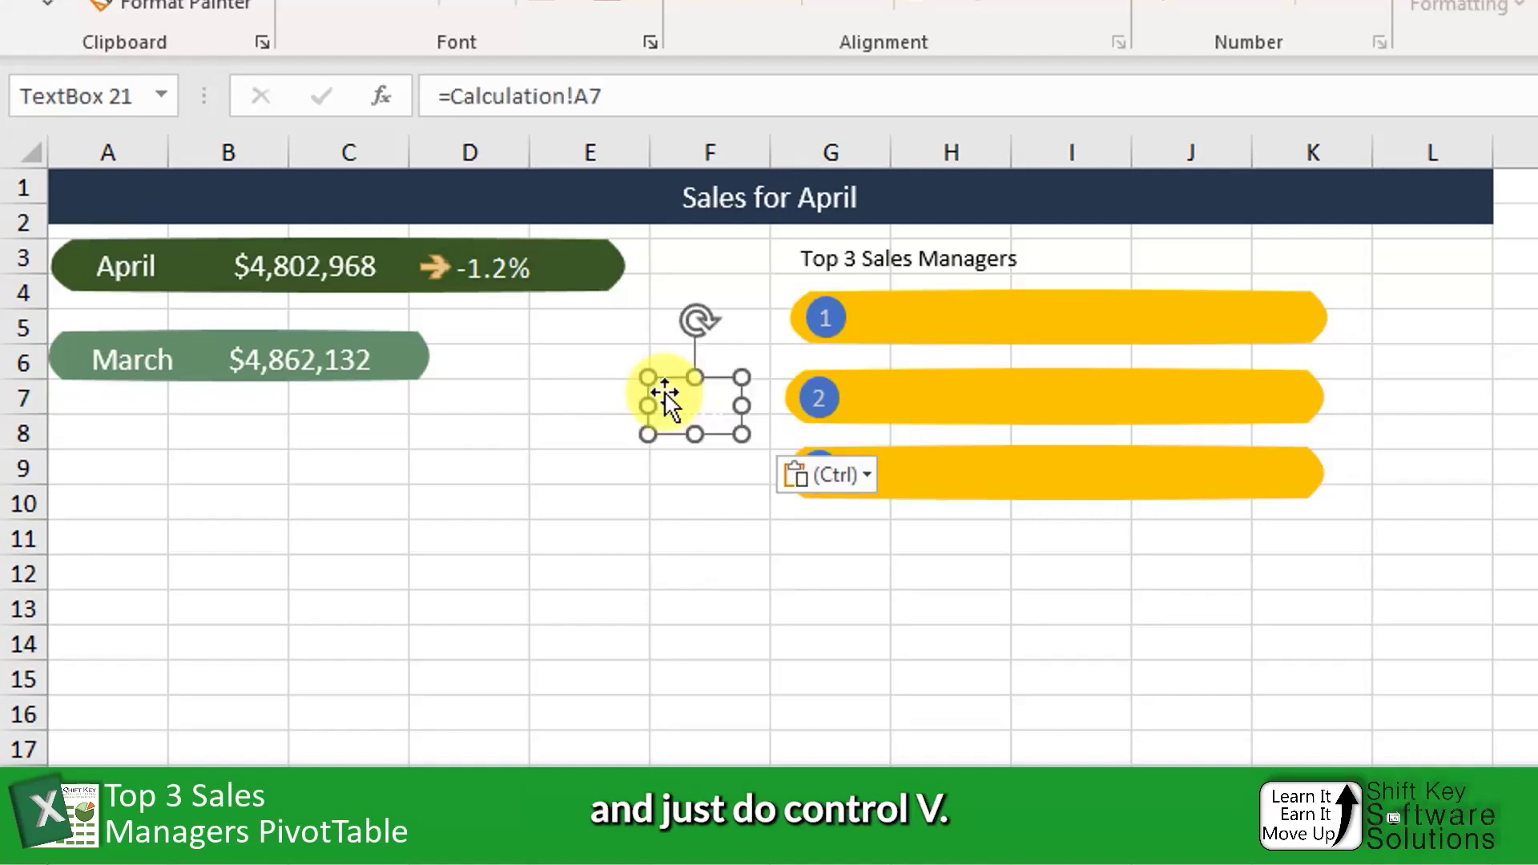
drag(805, 410, 939, 355)
click(939, 352)
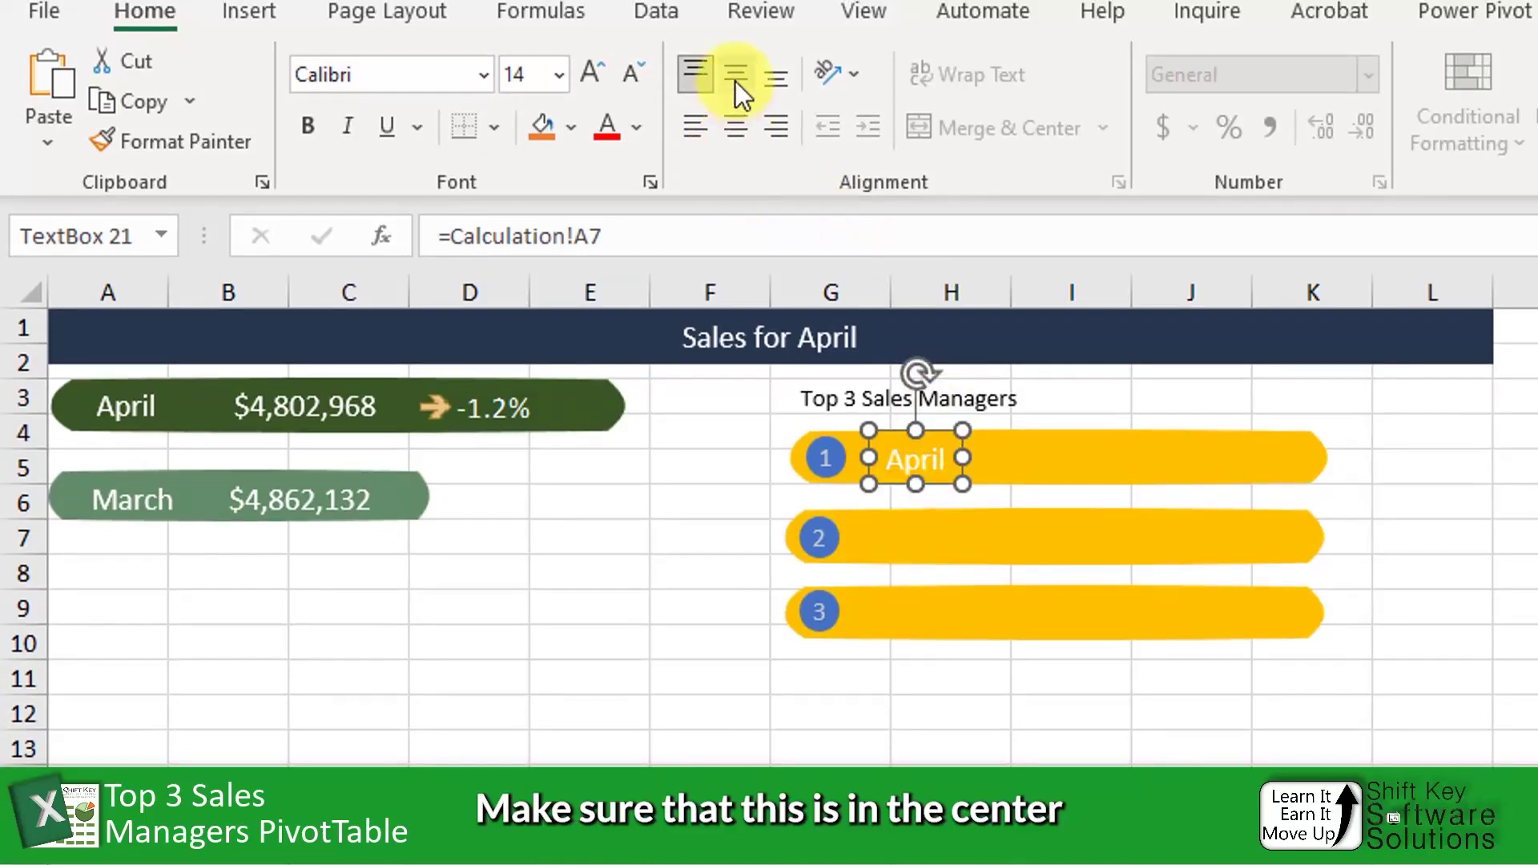
Middle-align the text in the copied text box, widen it to fit a full name, and link it to =Calculation!I12.
click(735, 76)
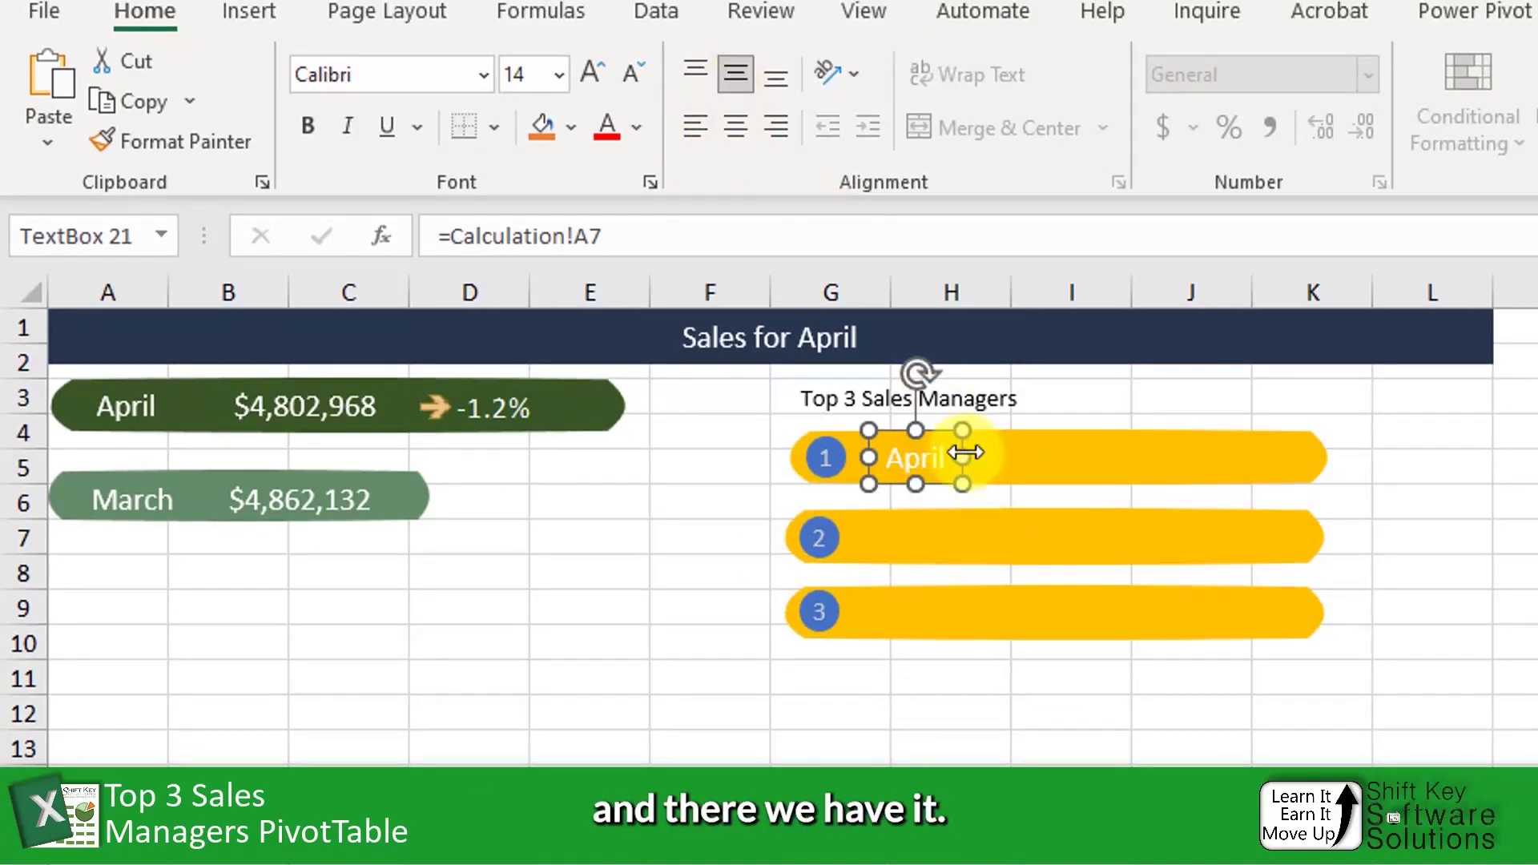
drag(963, 457, 1086, 460)
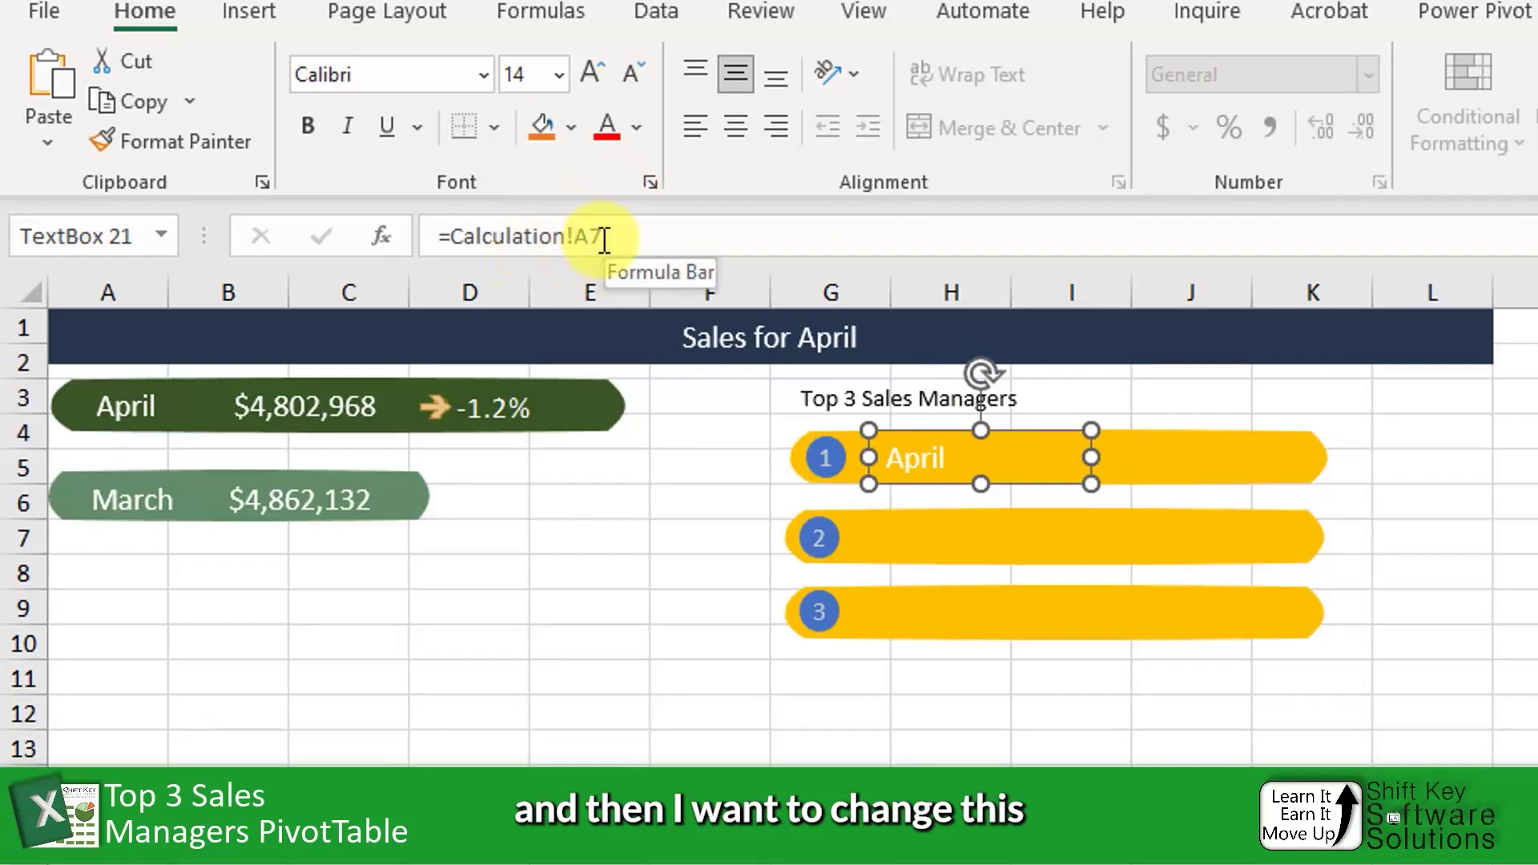
click(672, 235)
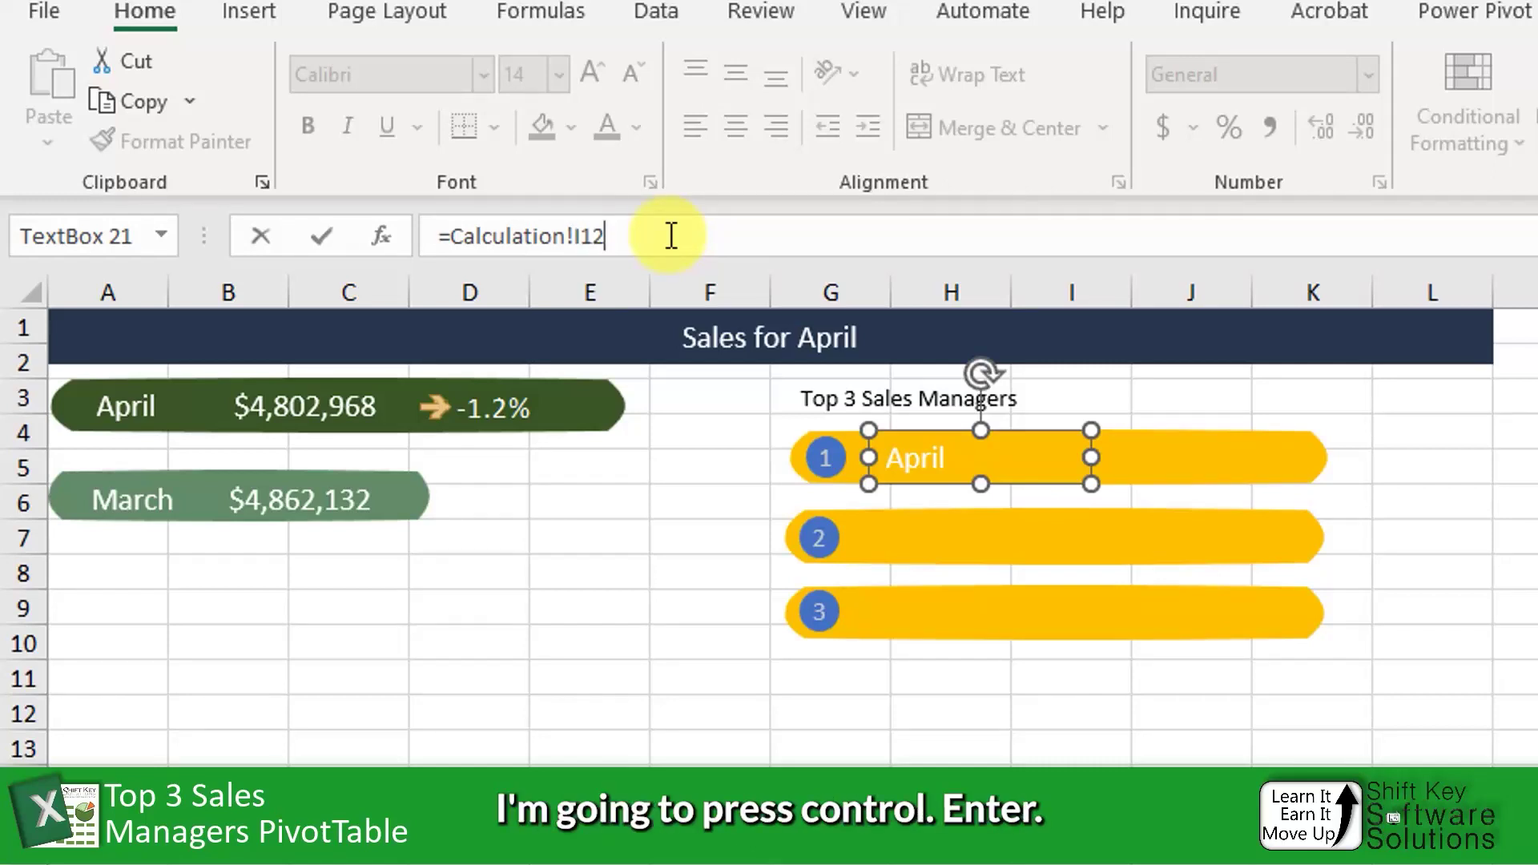
key(ctrl+Return)
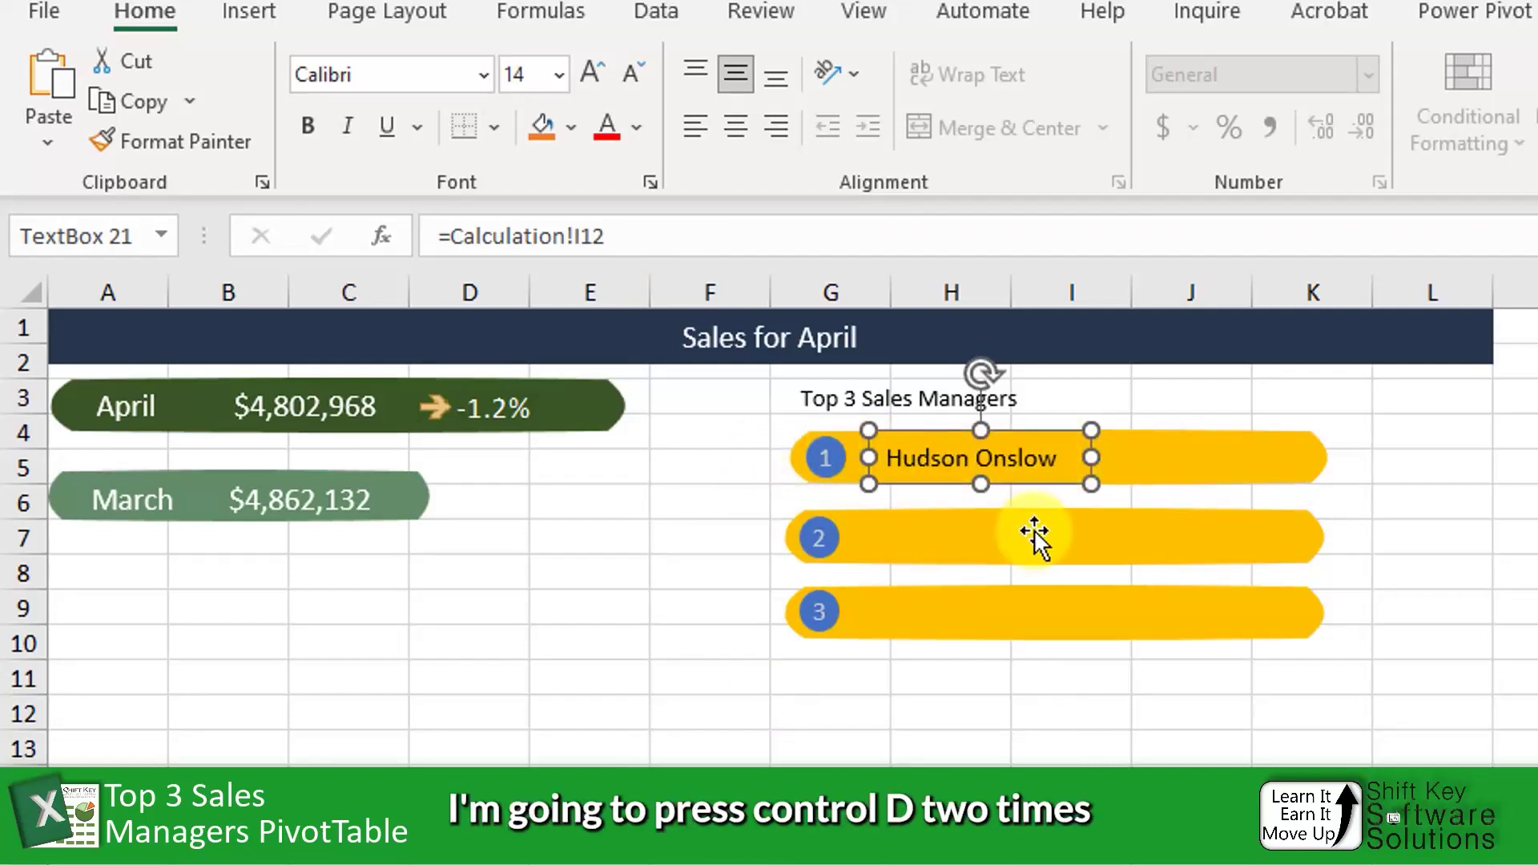
Duplicate the linked name text box twice and place the copies on the second and third bars.
key(ctrl+d)
key(ctrl+d)
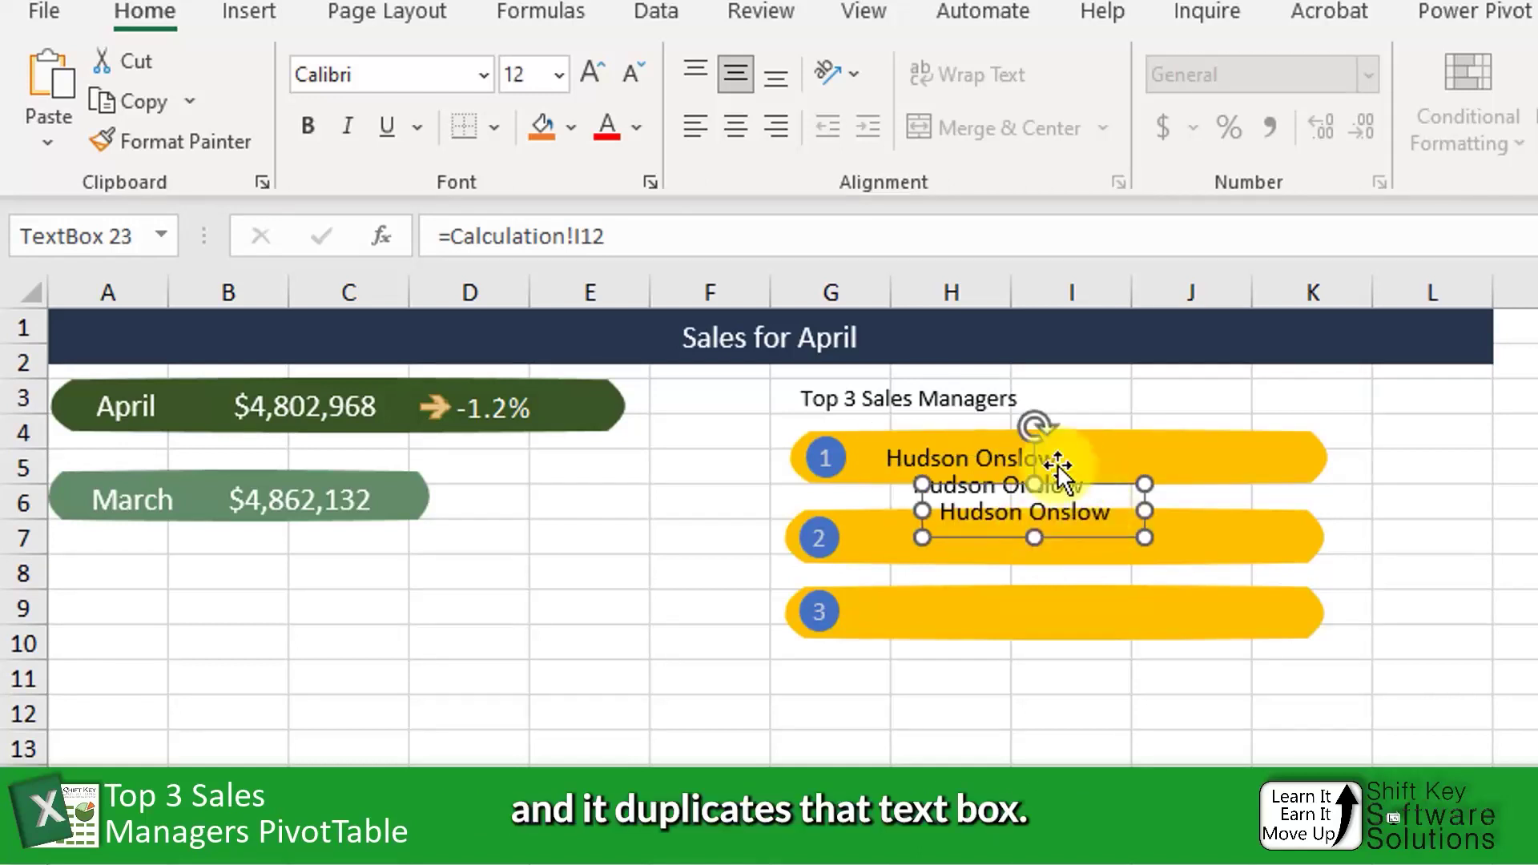
drag(1118, 536, 1033, 624)
click(1066, 503)
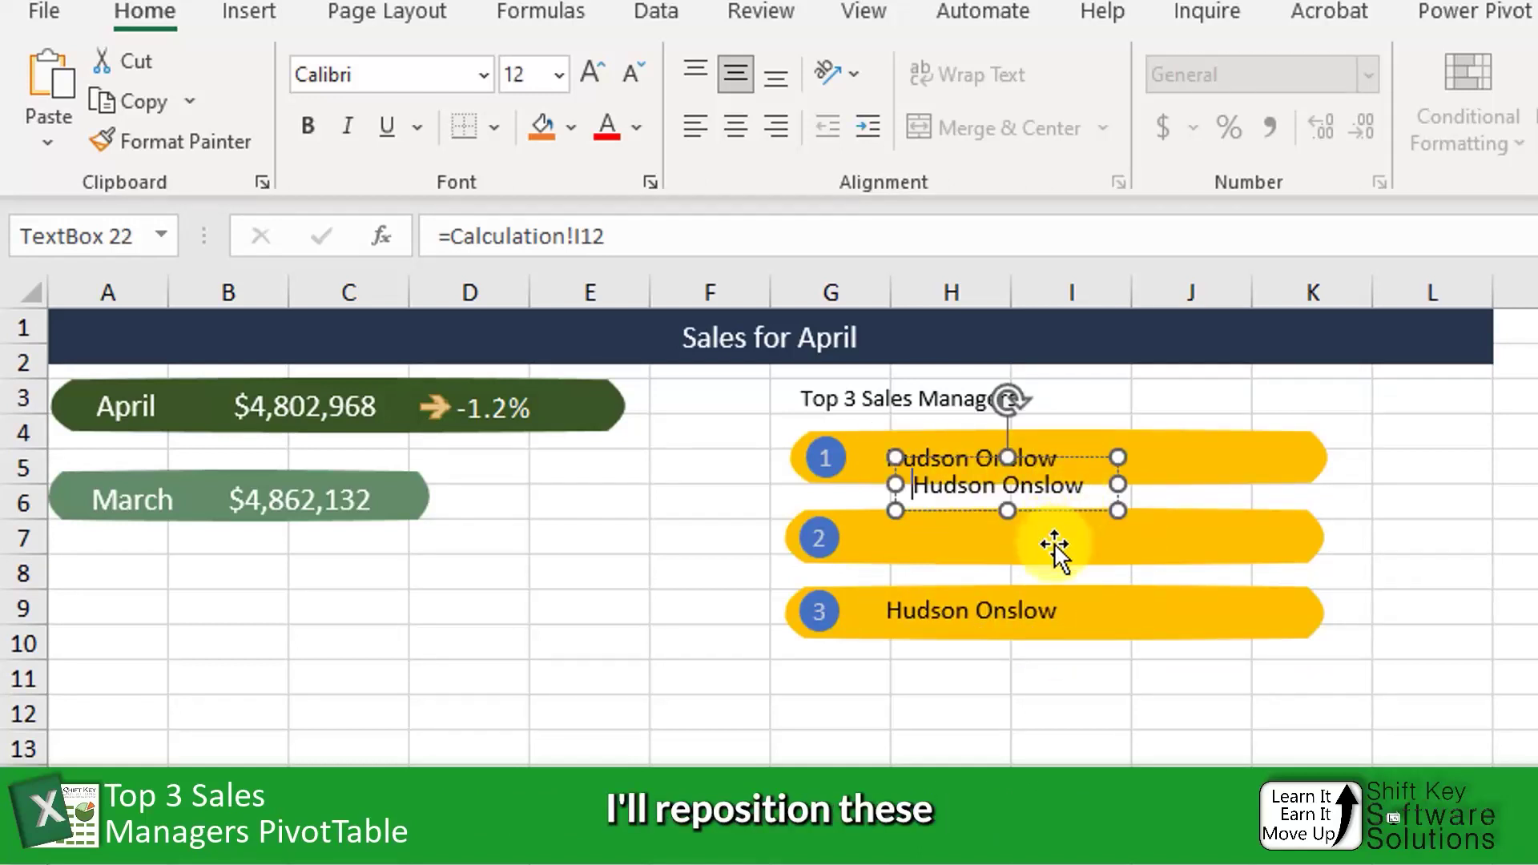
drag(1060, 529, 1041, 567)
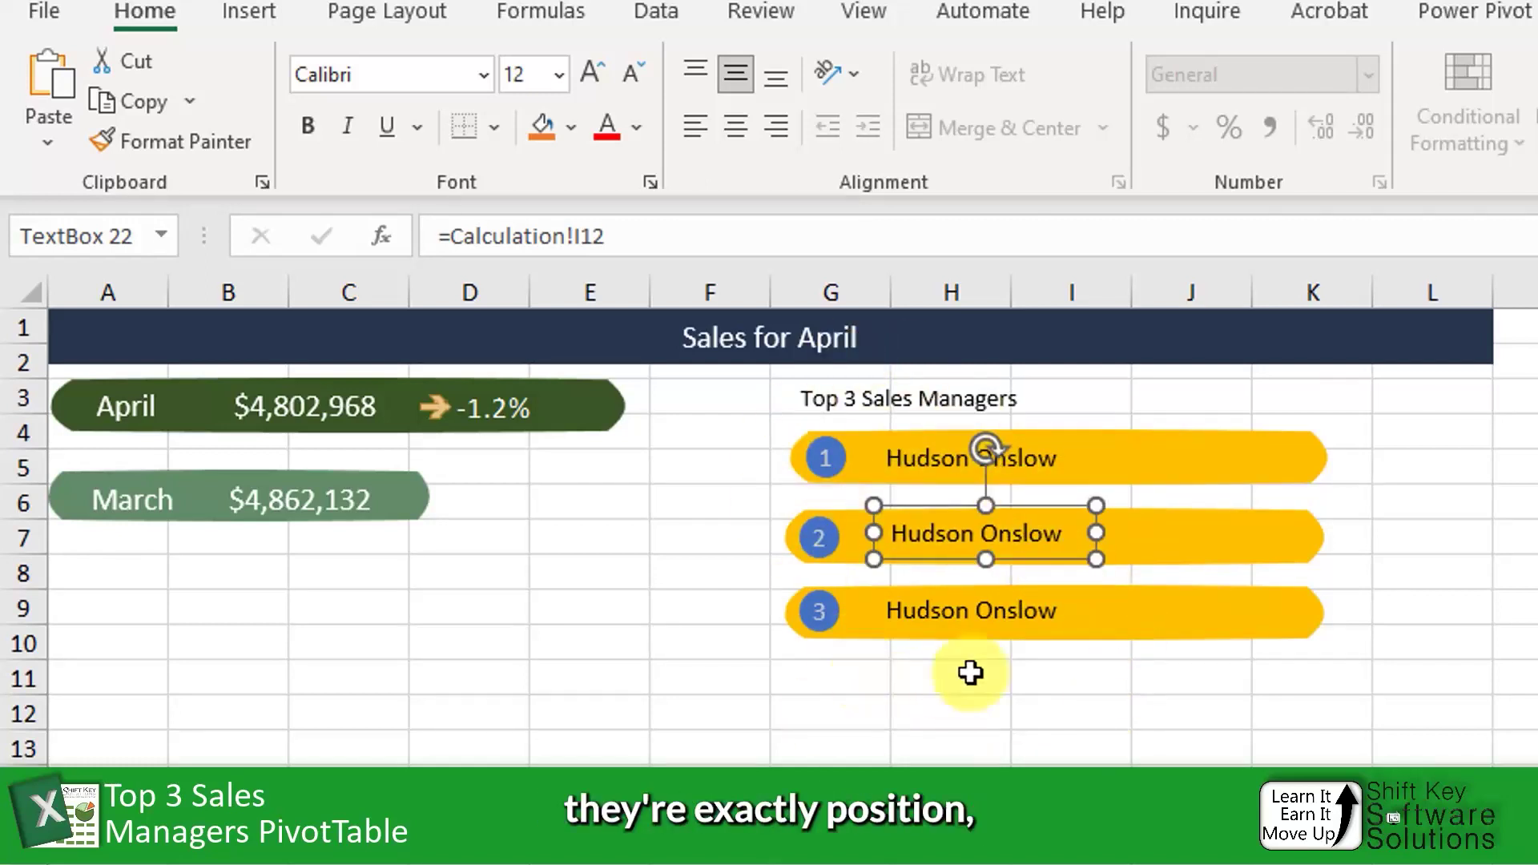
Align the left edges of the three name text boxes on the bars.
ctrl+click(1052, 471)
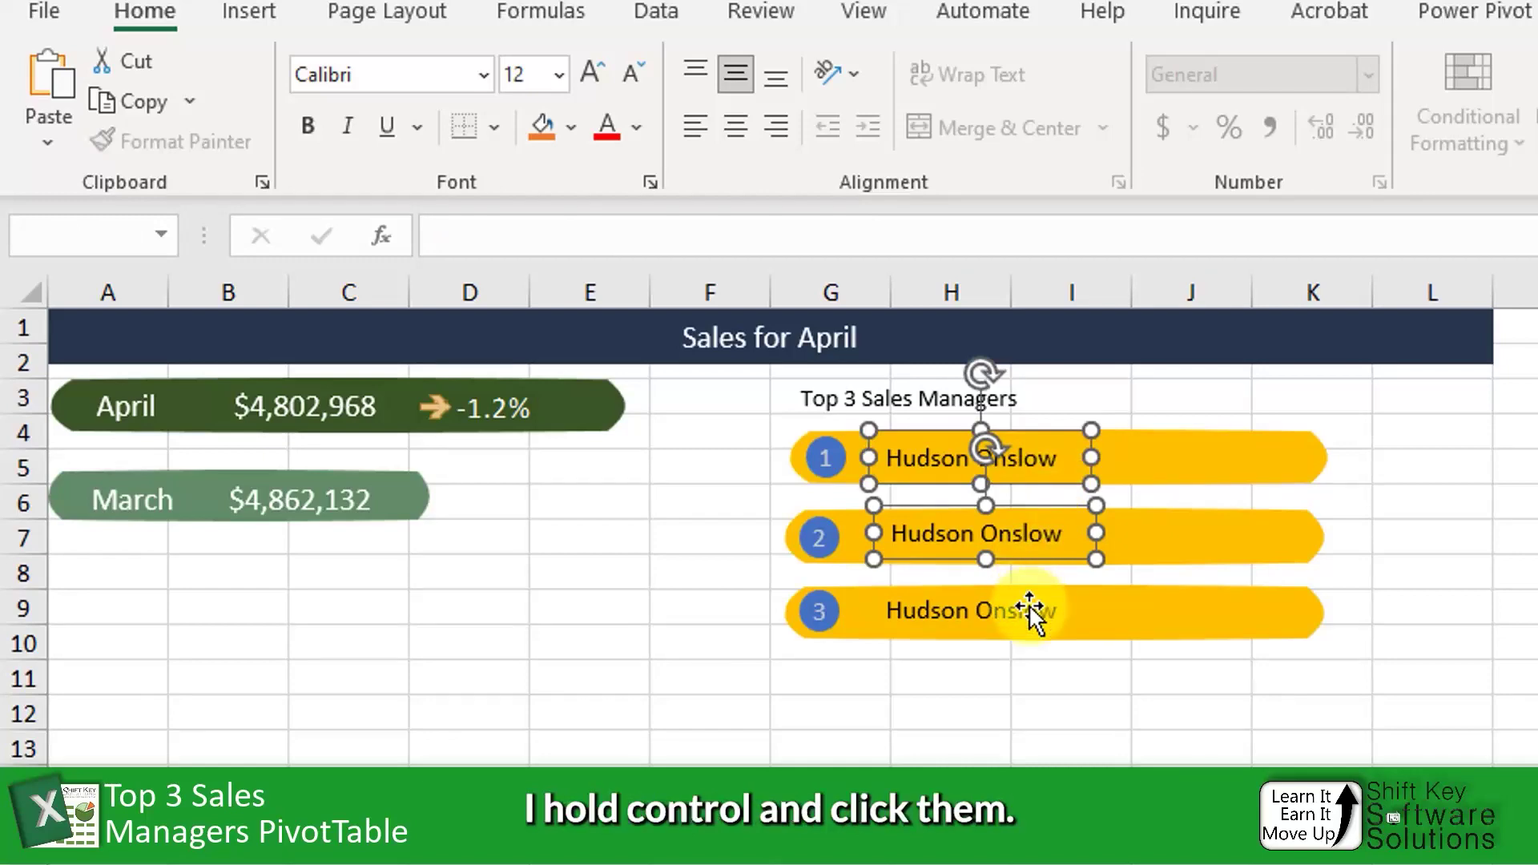
ctrl+click(1029, 607)
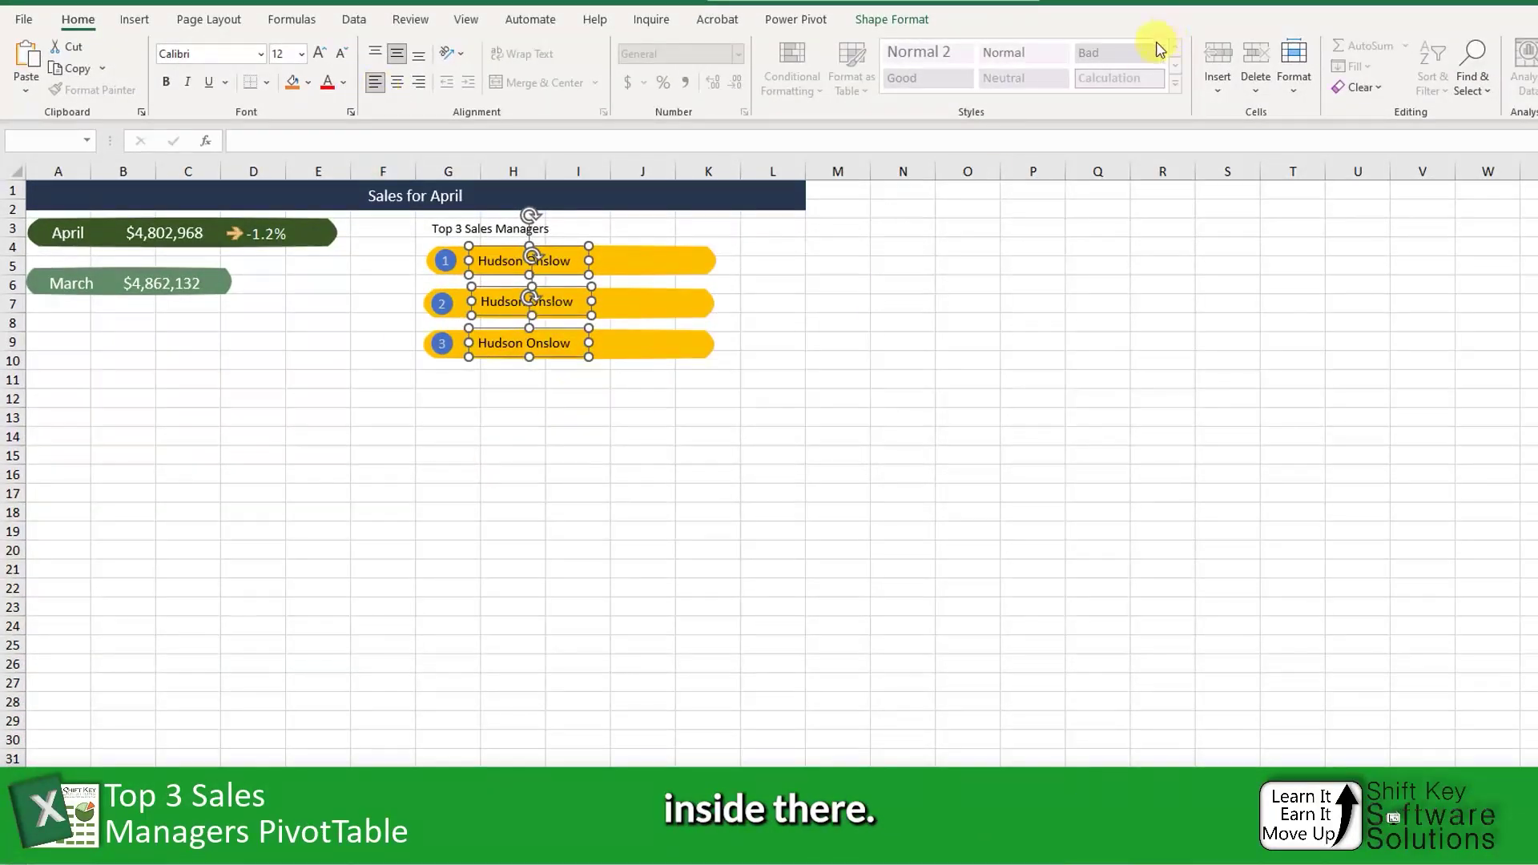
click(913, 21)
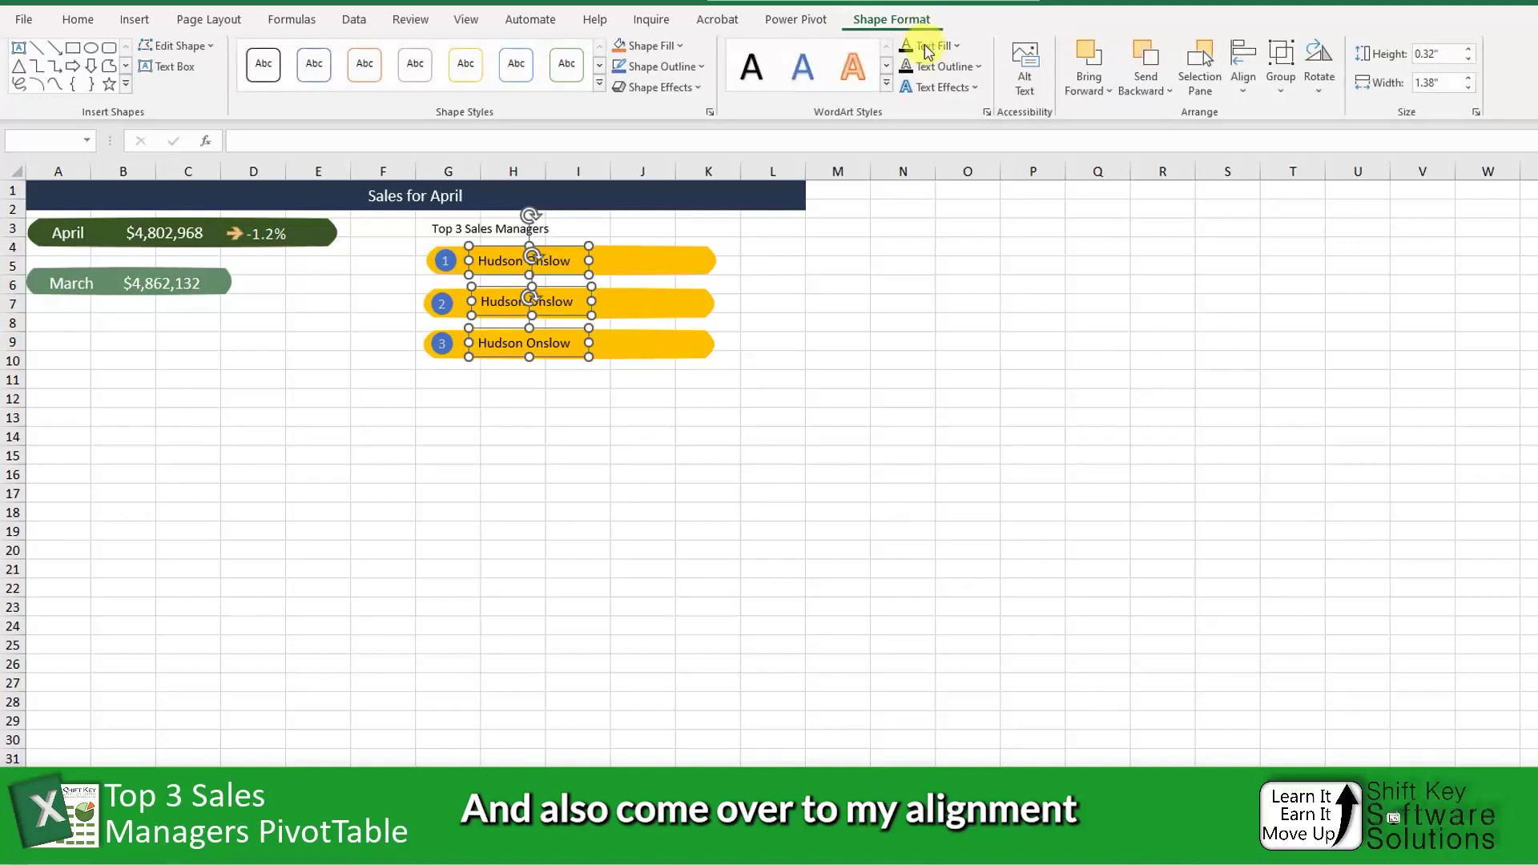
click(1244, 80)
click(1270, 113)
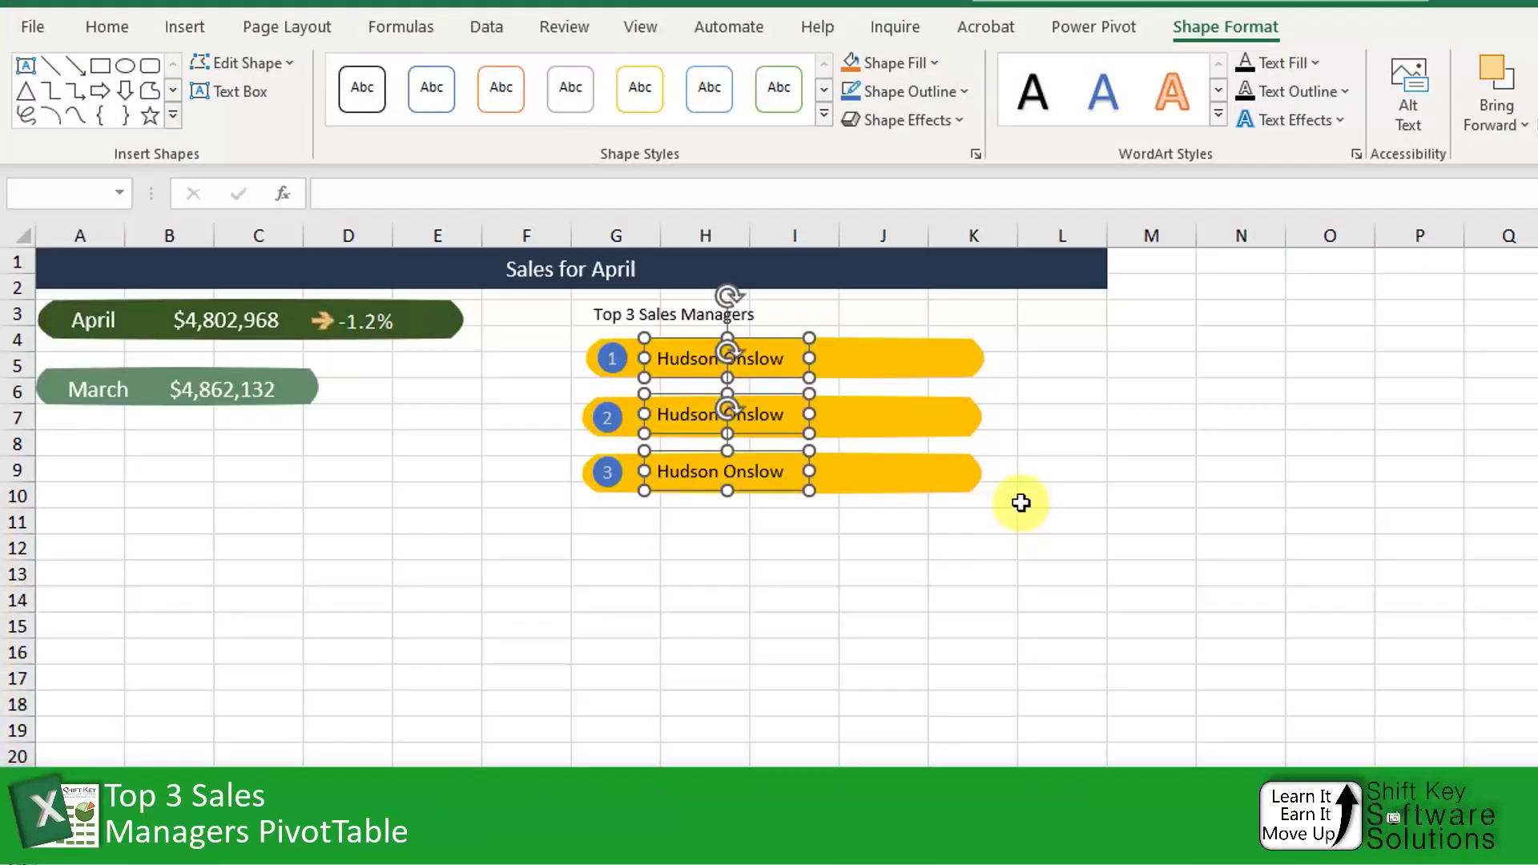
click(732, 570)
Link the second bar's name text box to =Calculation!I13 and widen it to fit the whole name.
click(757, 425)
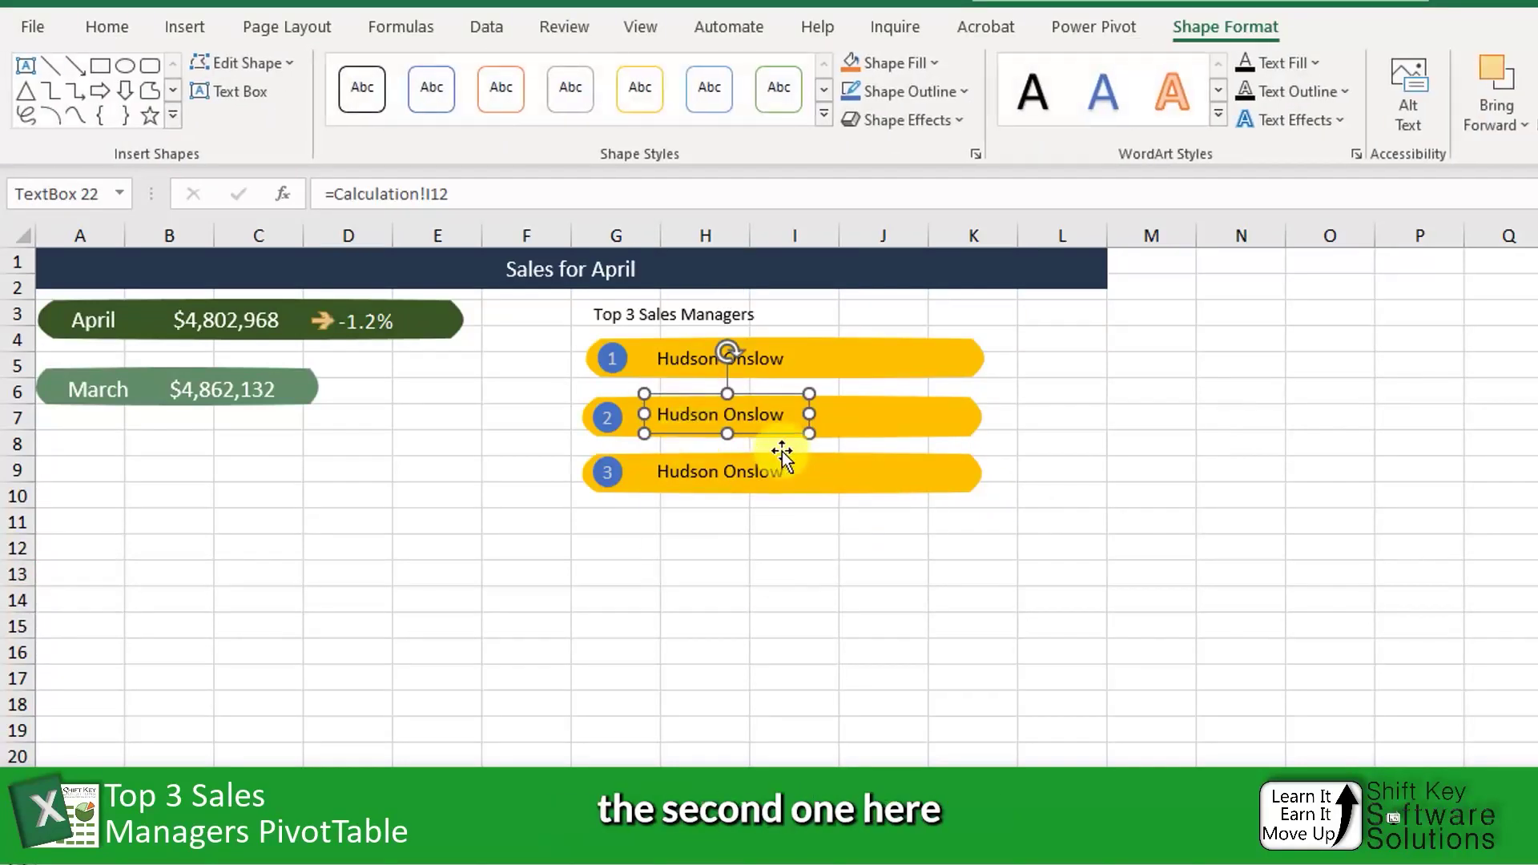
click(454, 193)
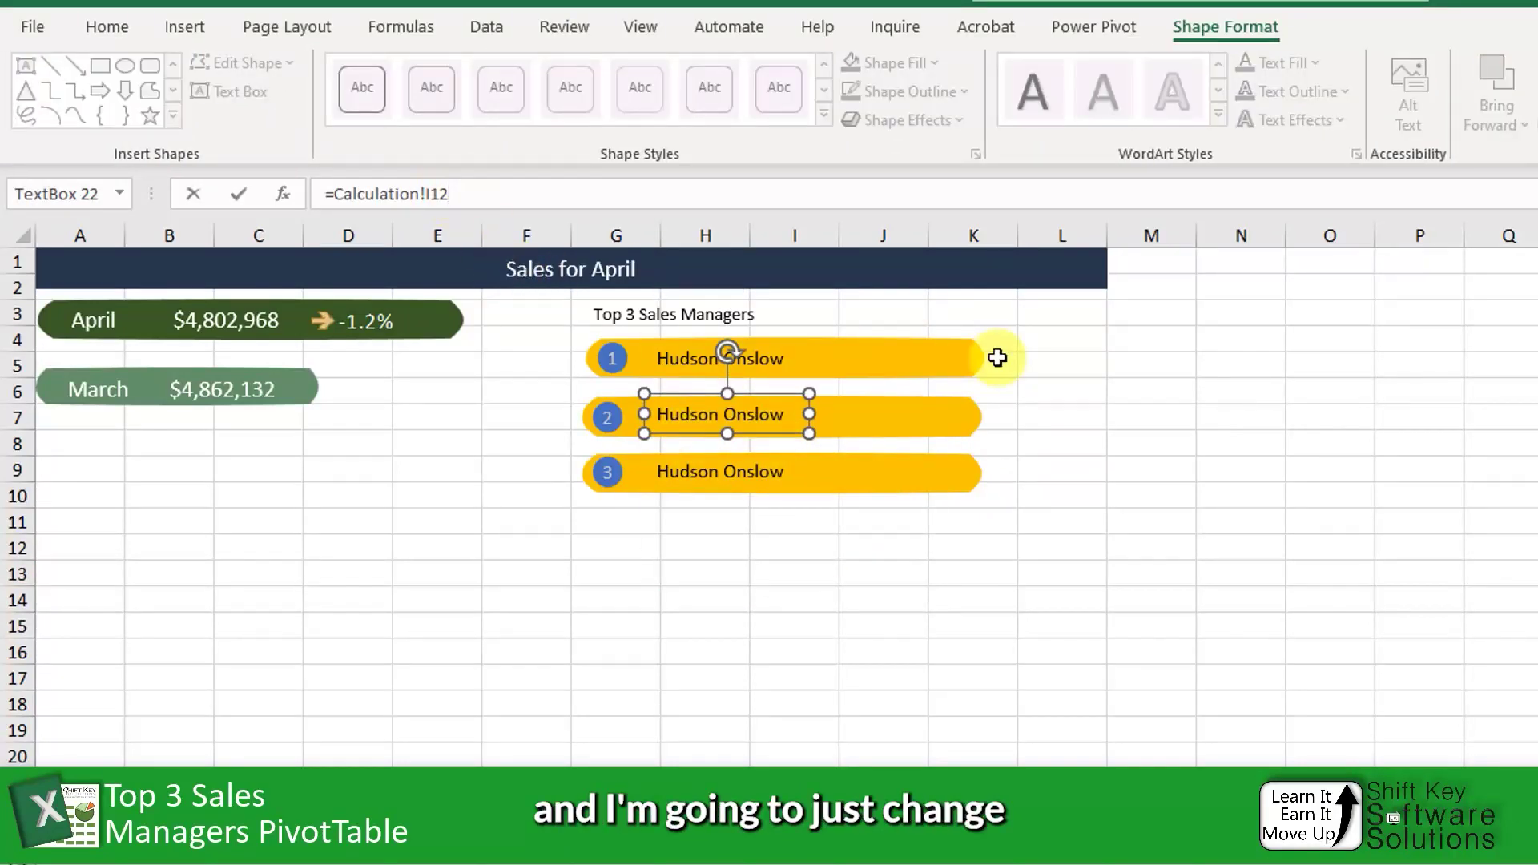
text(3)
key(Return)
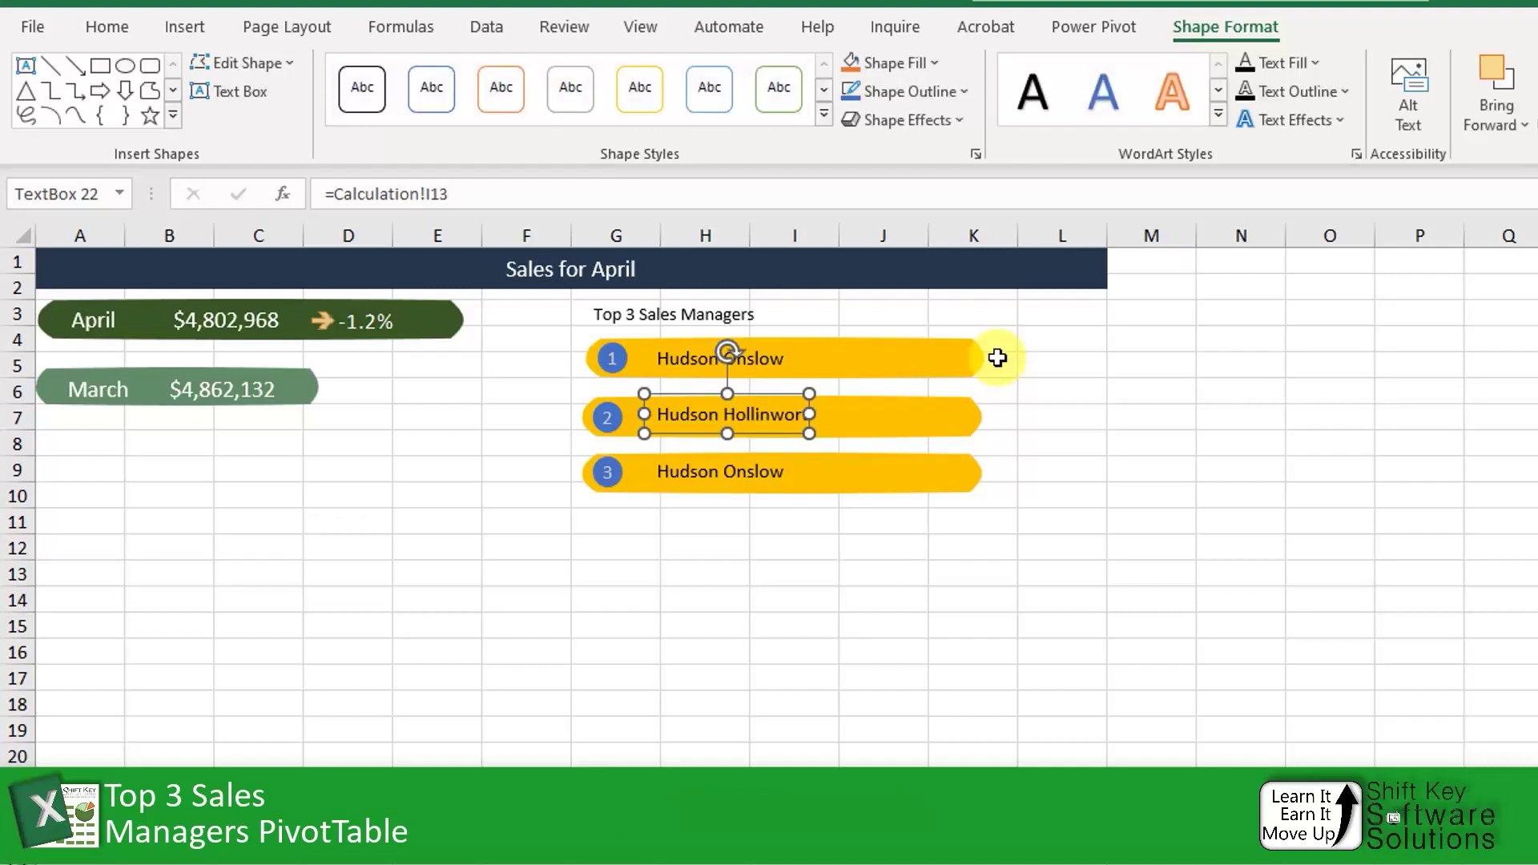
drag(805, 413, 824, 413)
Link the third bar's name text box to =Calculation!I14.
click(742, 469)
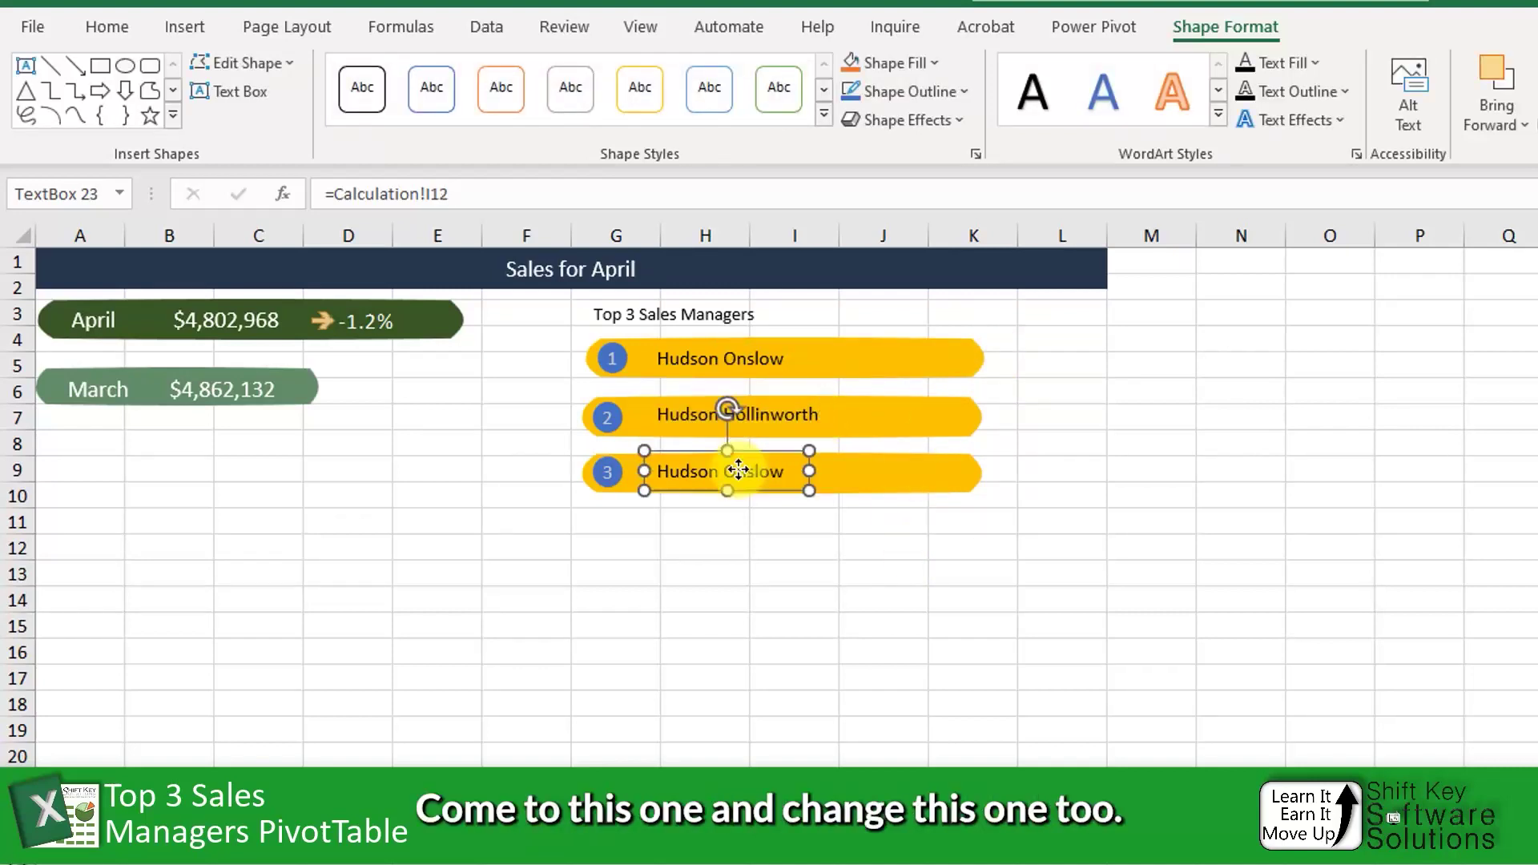
click(495, 197)
key(BackSpace)
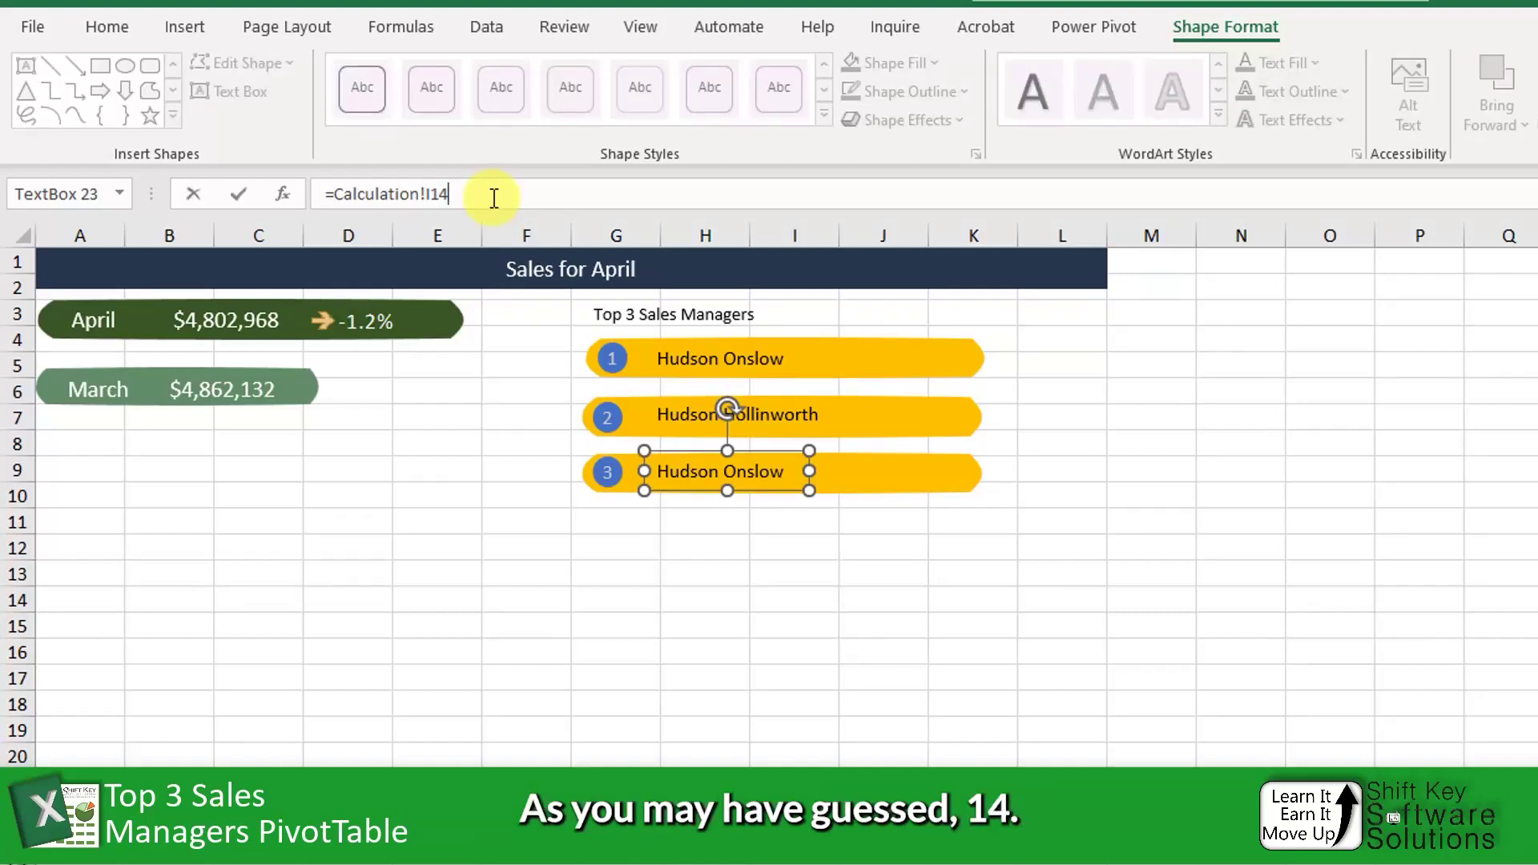
key(Return)
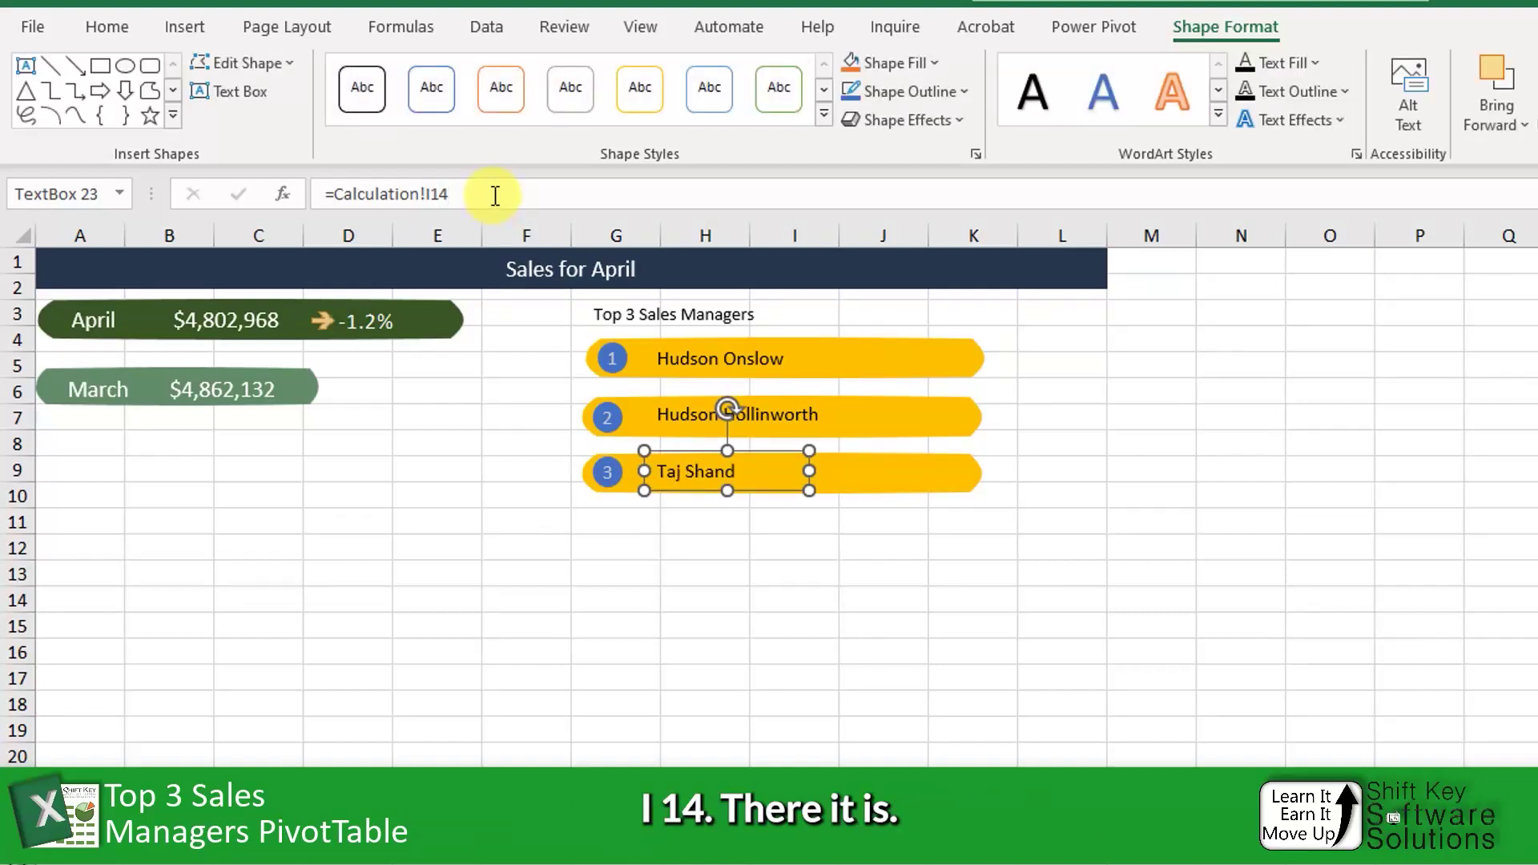
Duplicate the first bar's name text box, place the copy at the bar's right end, and right-align its text.
click(764, 360)
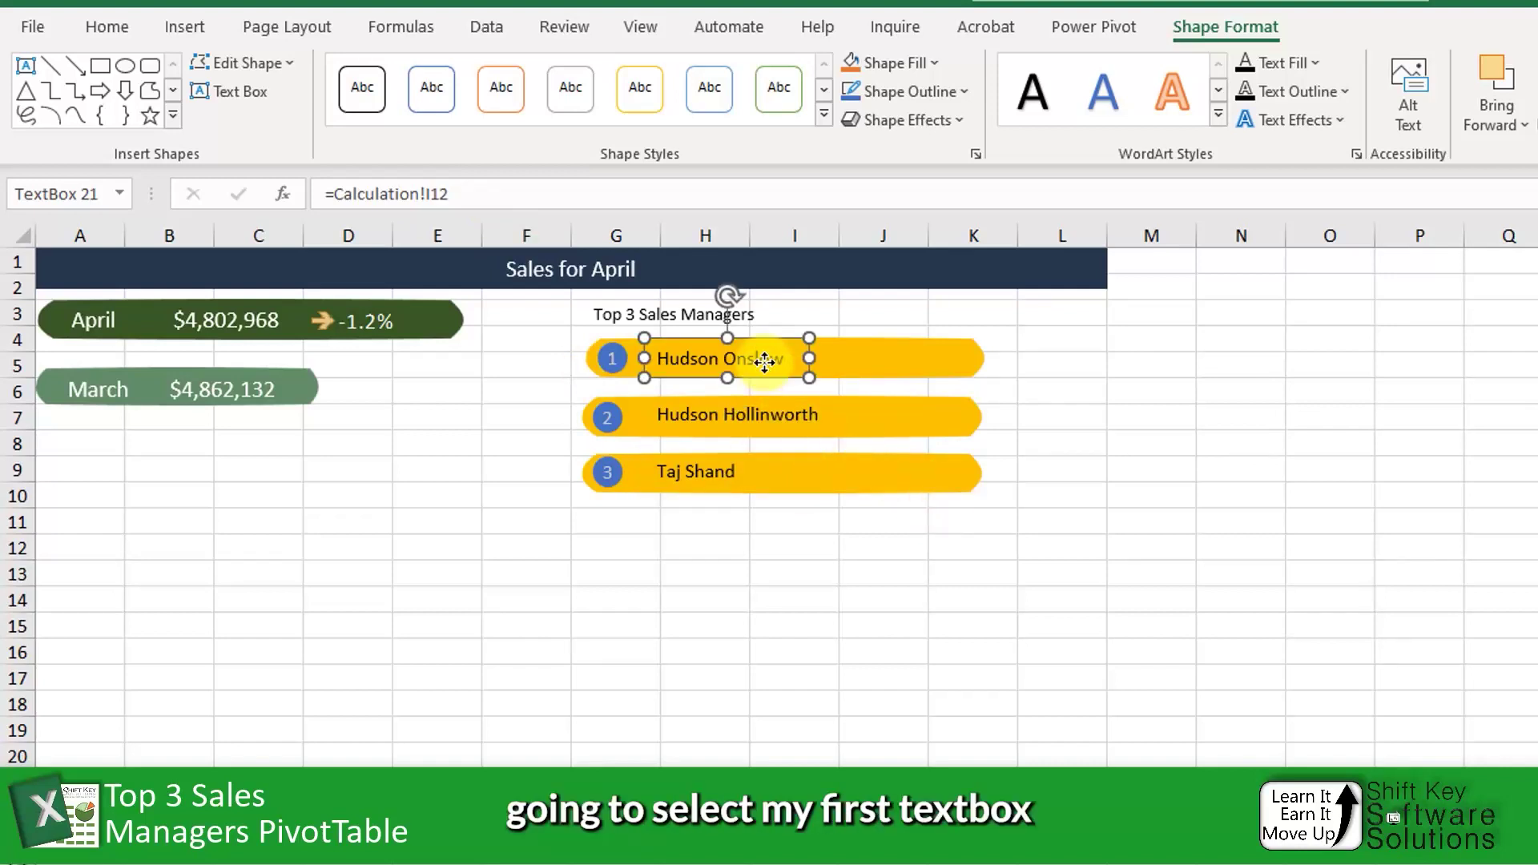
key(ctrl+d)
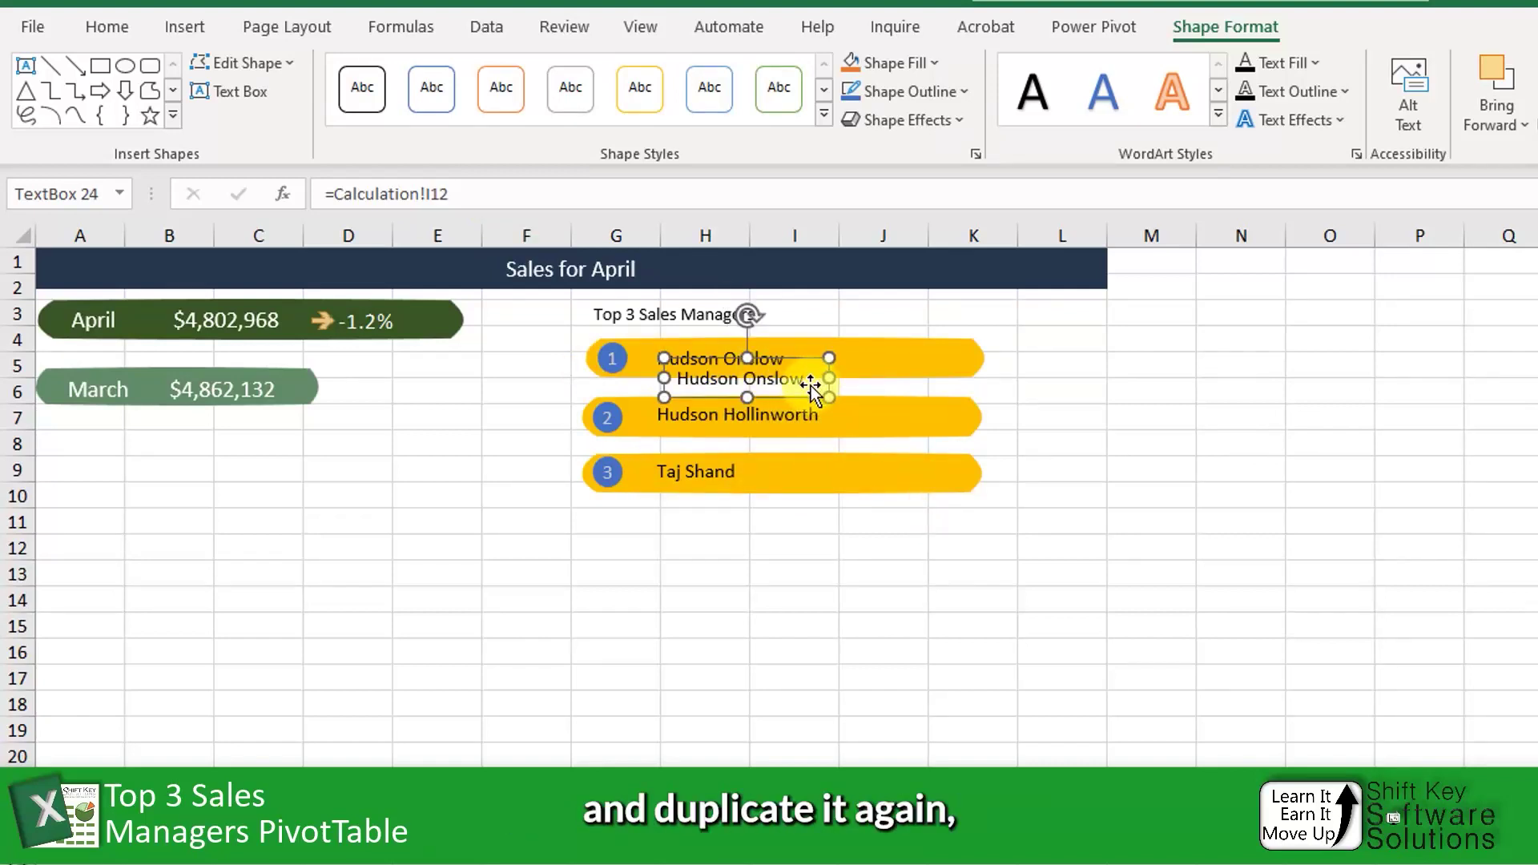
drag(811, 388, 964, 363)
click(107, 27)
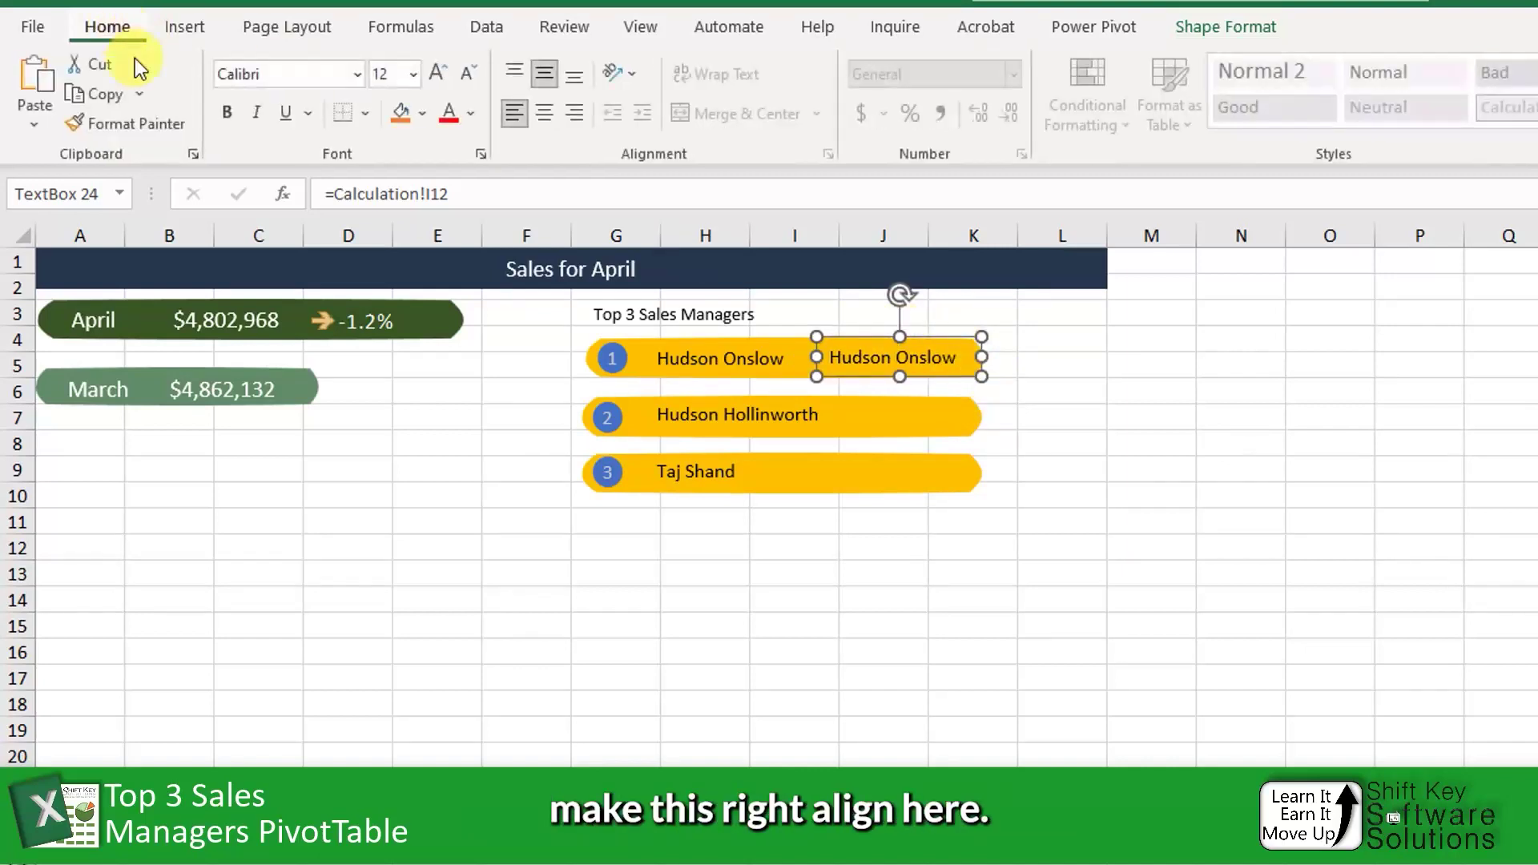
click(577, 115)
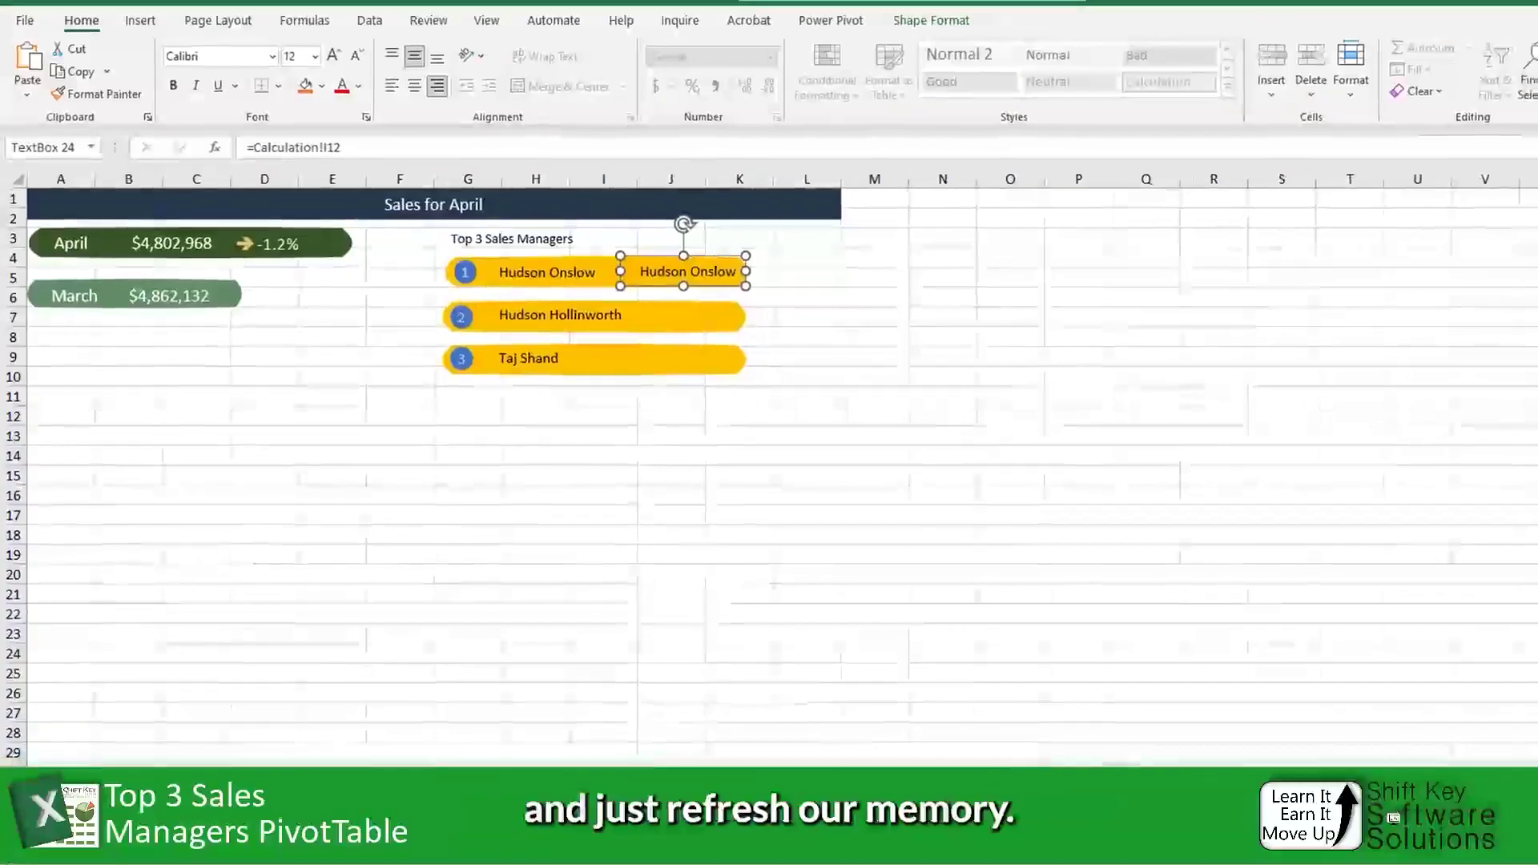
Link the right-aligned text box on the first bar to the top sales value, =Calculation!J12.
key(ctrl+Page_Down)
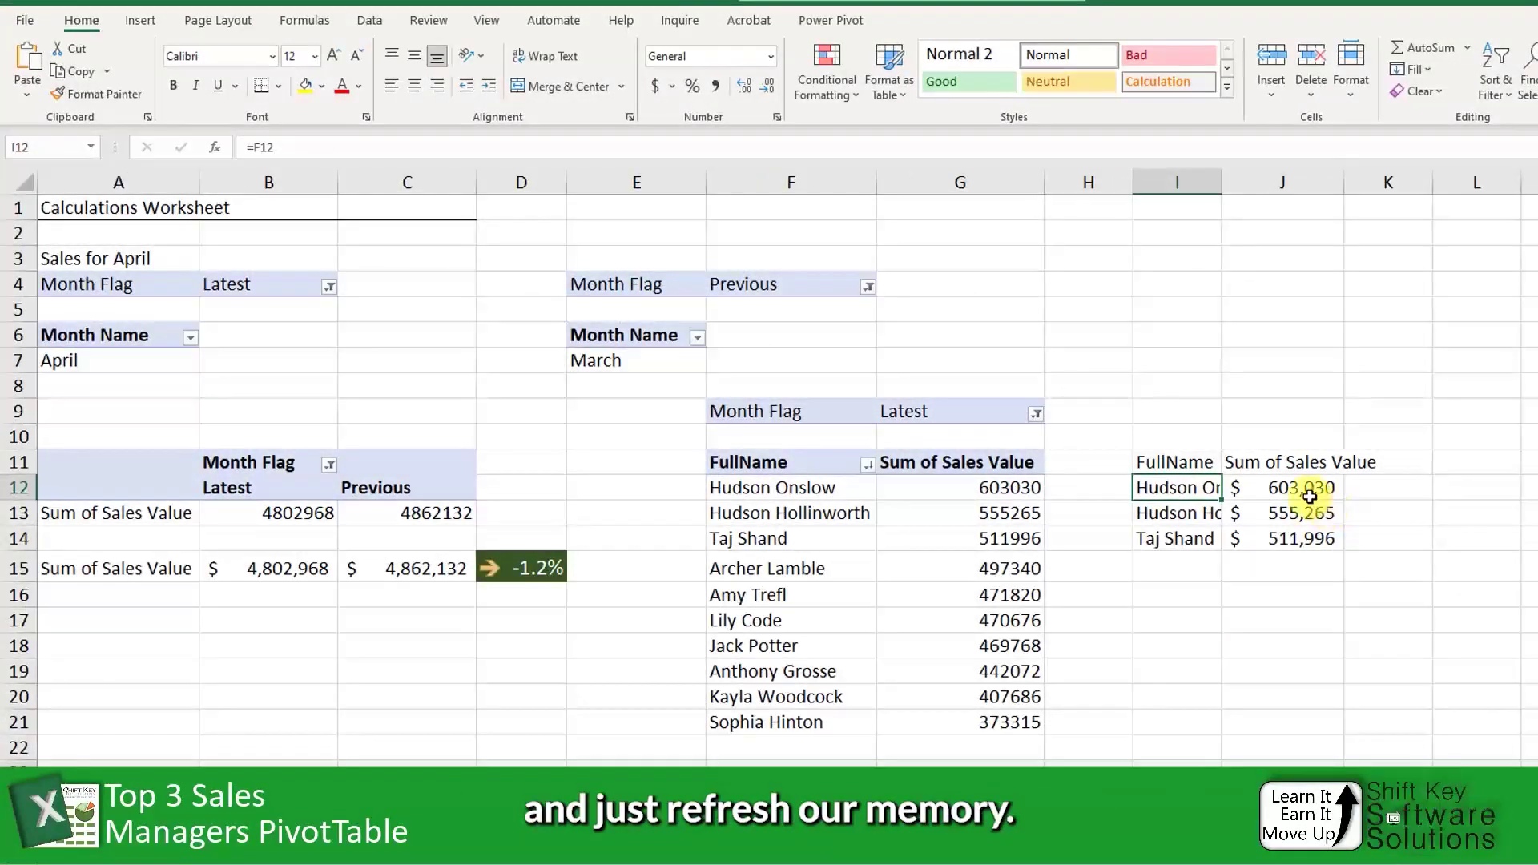
click(1308, 492)
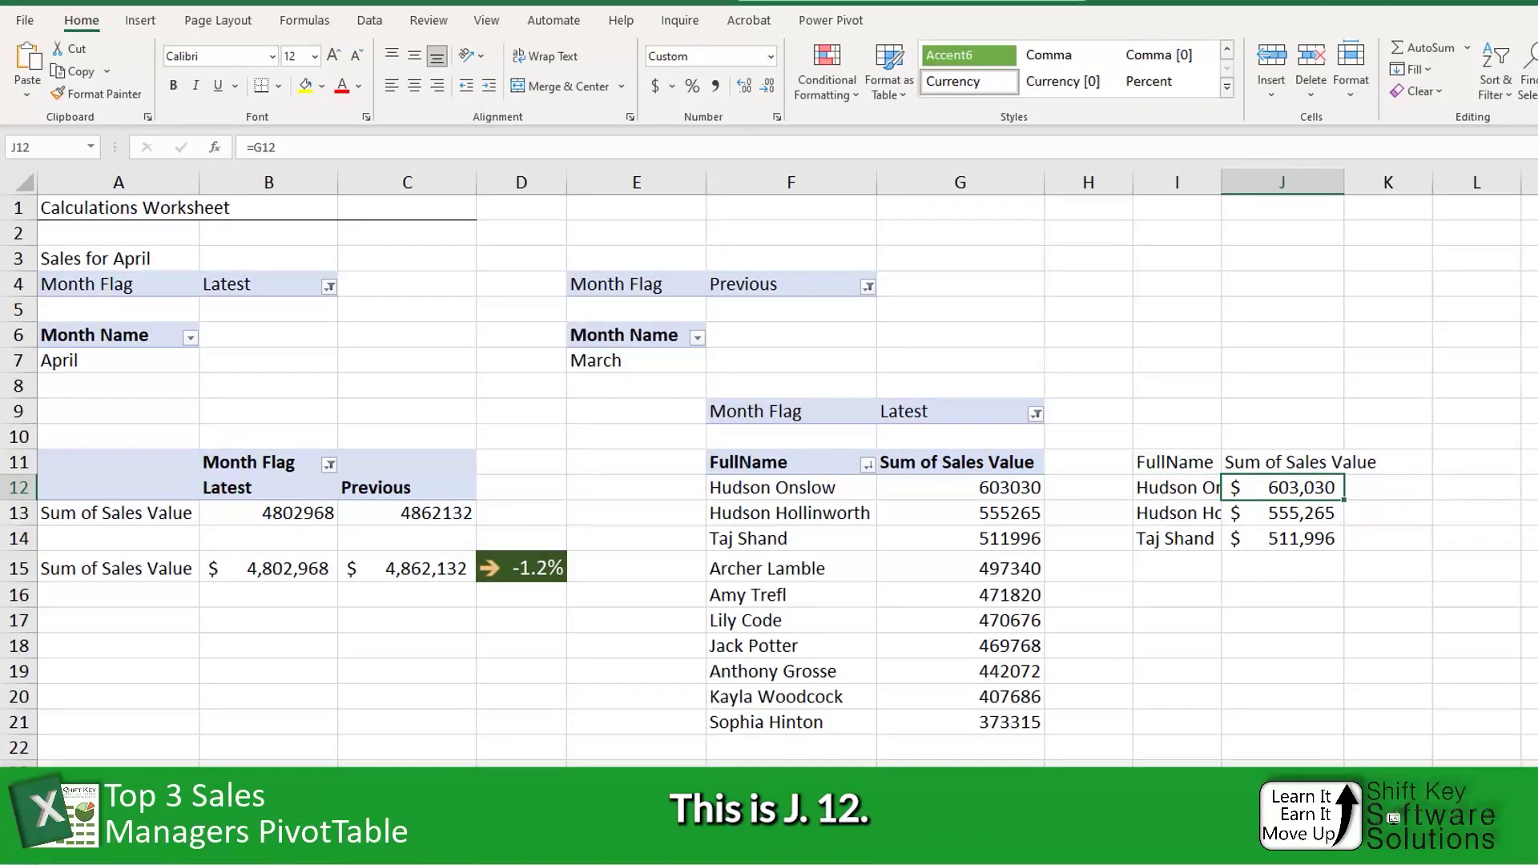
key(ctrl+Page_Up)
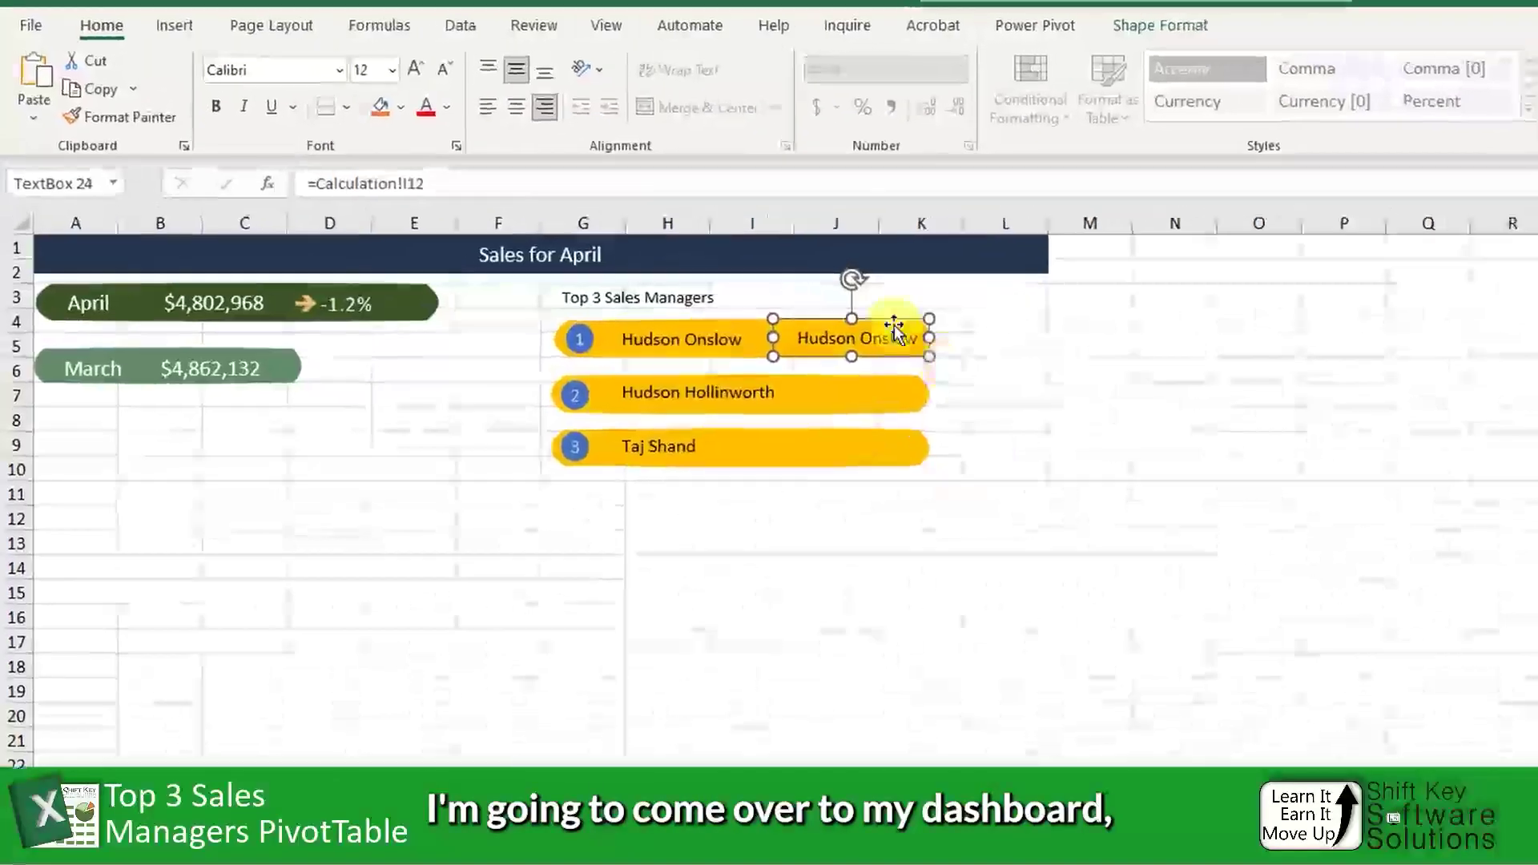
click(499, 209)
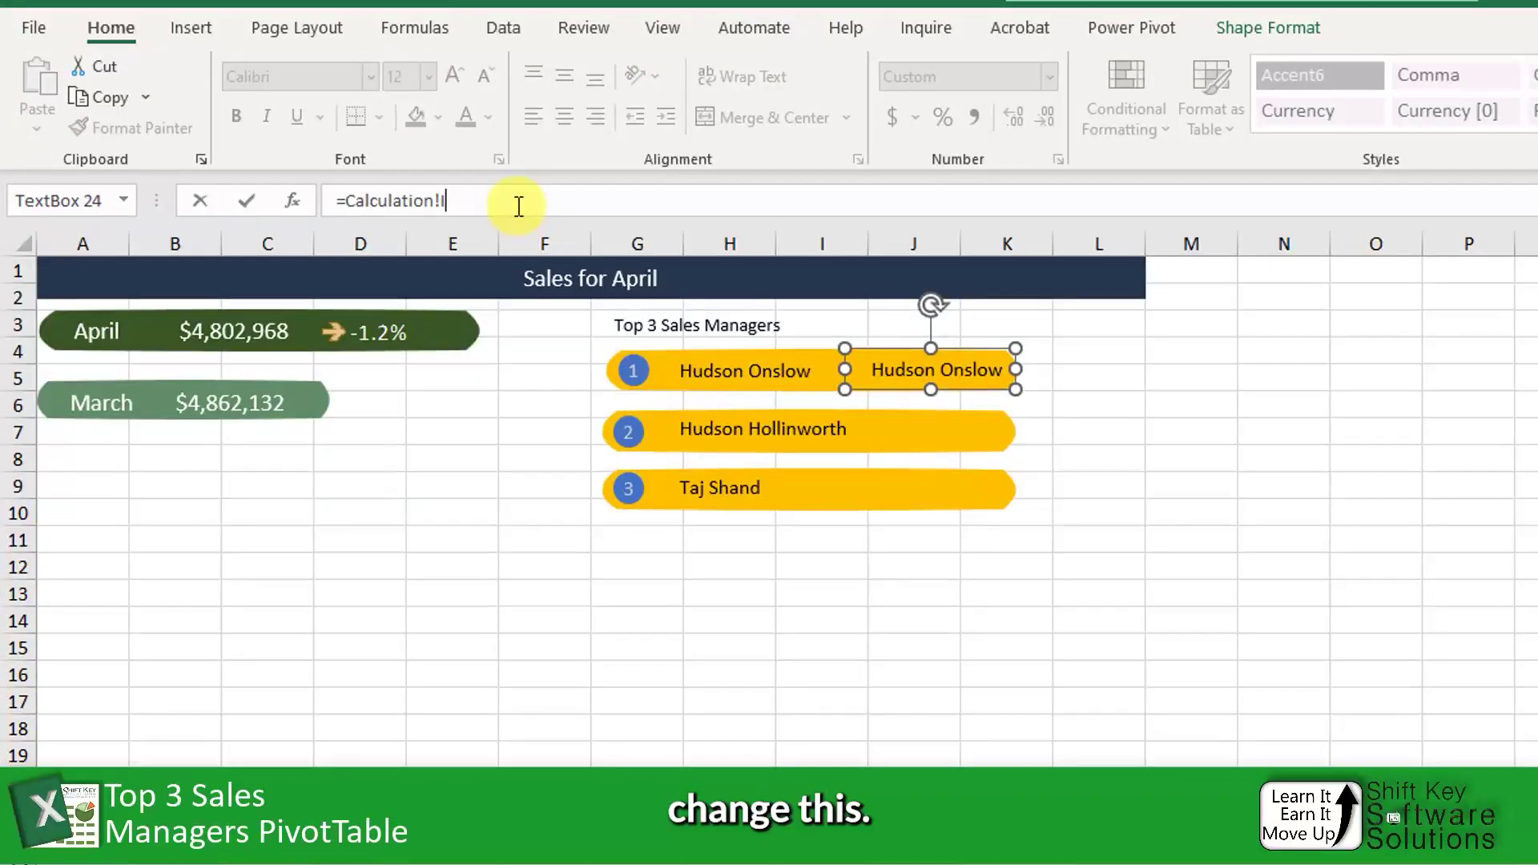
key(BackSpace)
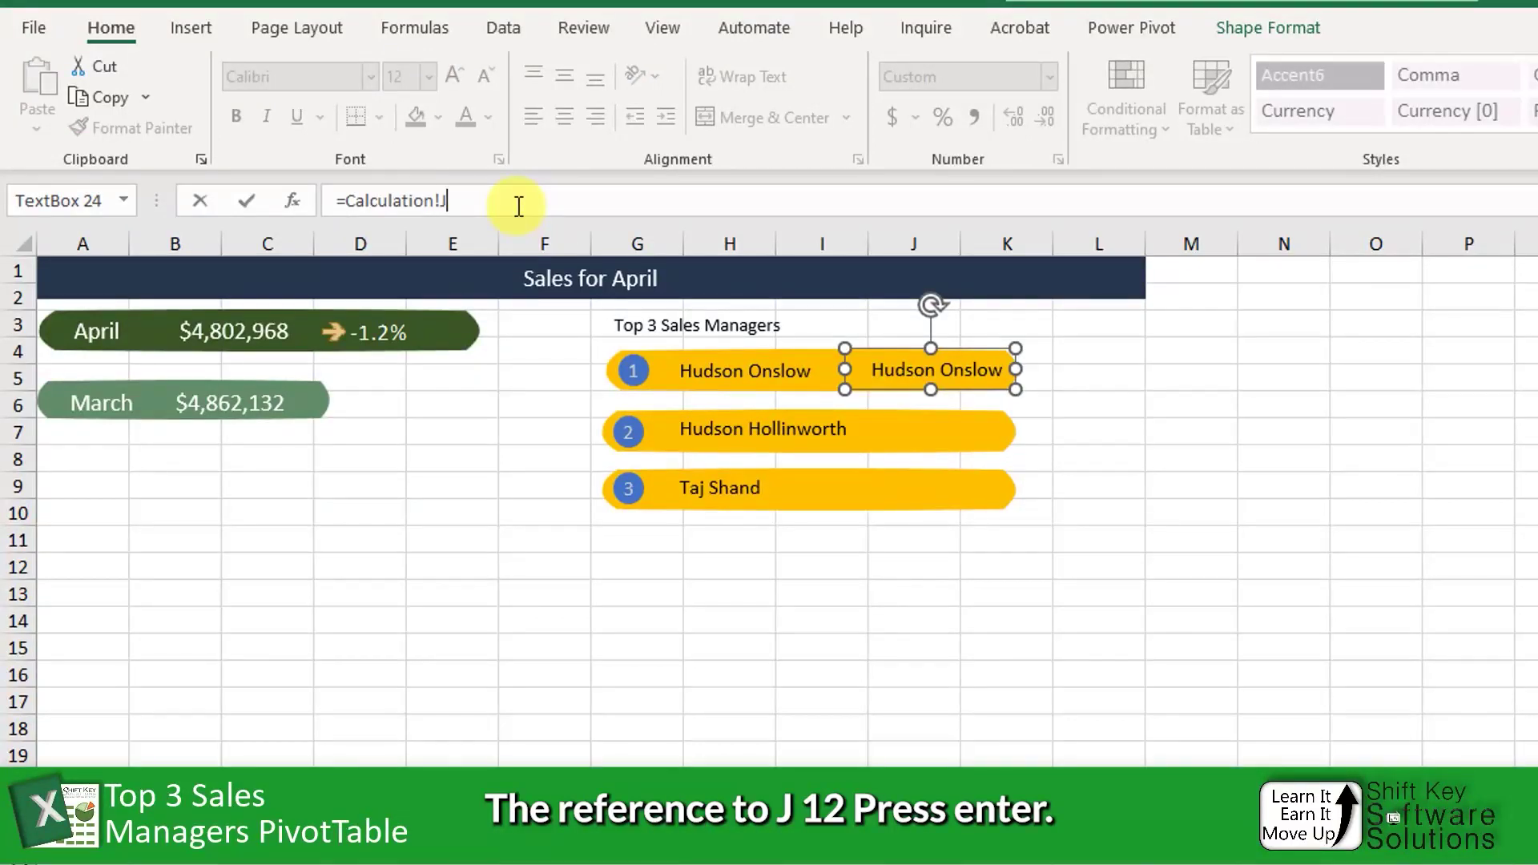
key(Return)
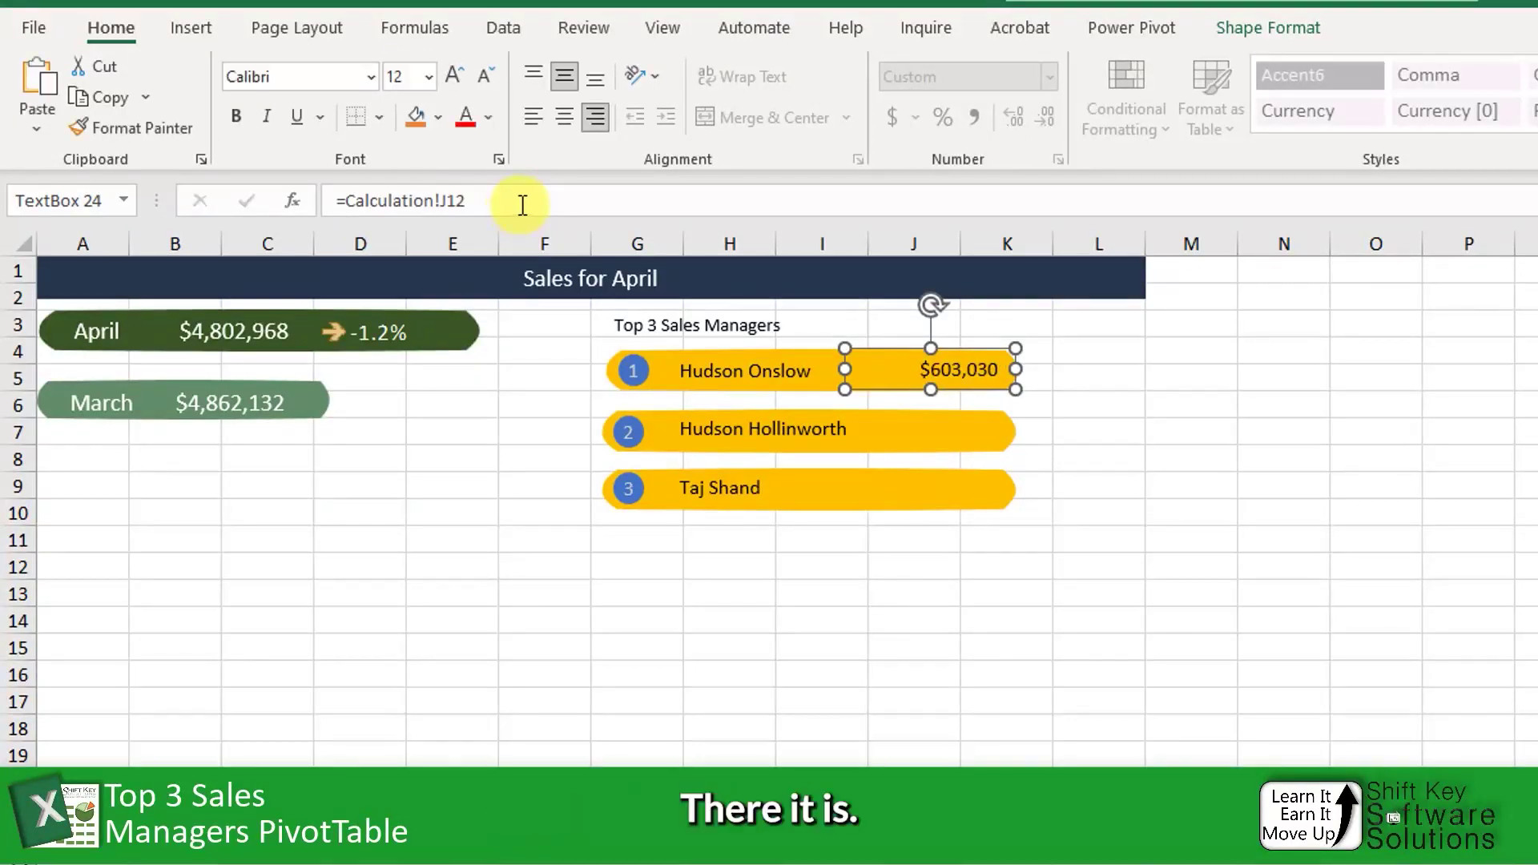
Narrow the first bar's sales value text box slightly and place two duplicates of it on the second and third bars.
click(865, 370)
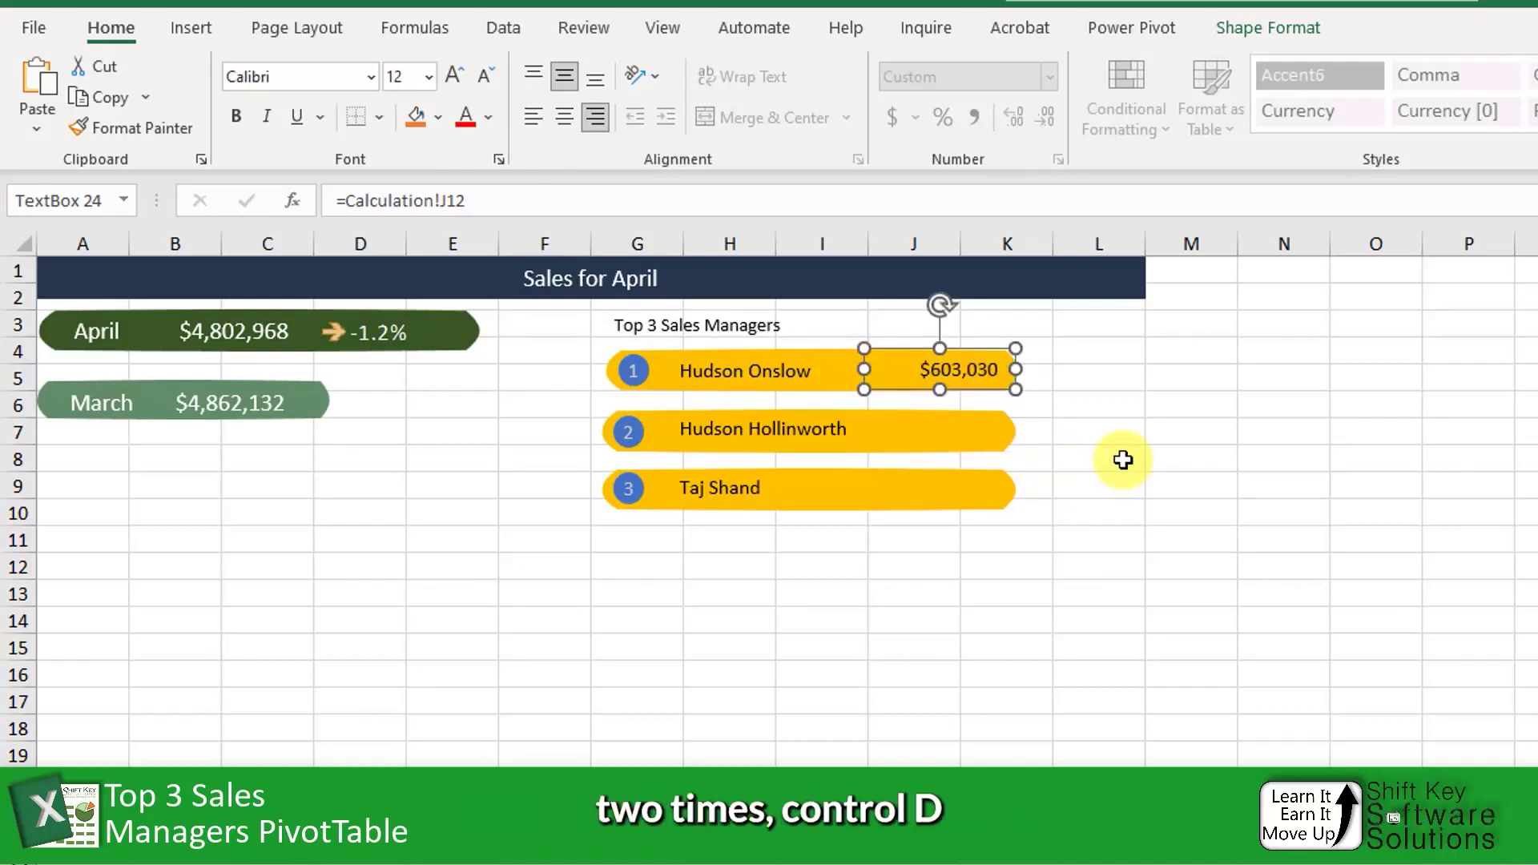
key(ctrl+d)
key(ctrl+d)
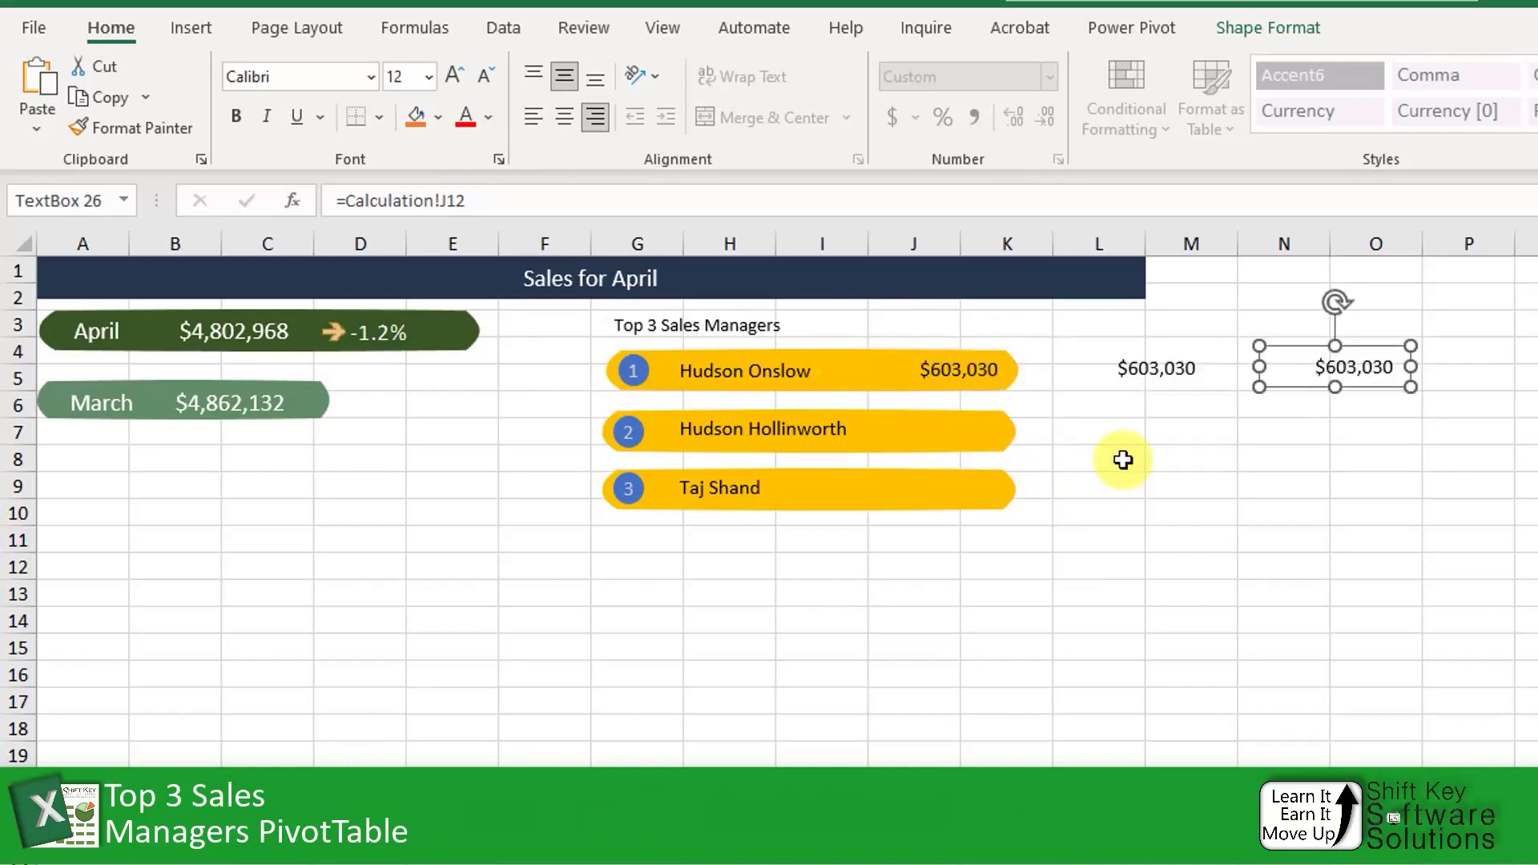
drag(1297, 392, 894, 517)
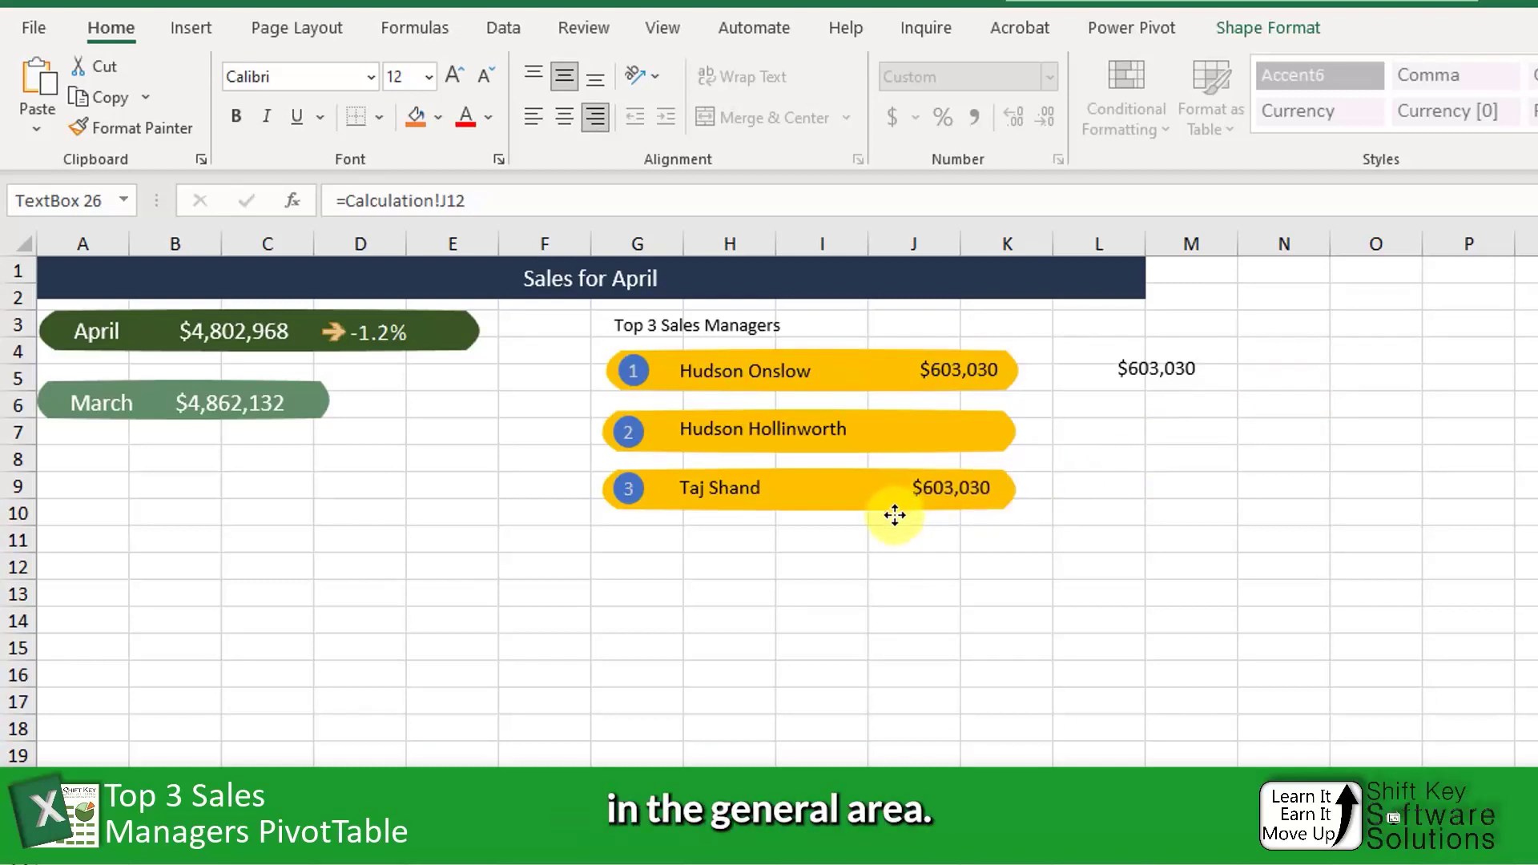
drag(1166, 367, 962, 422)
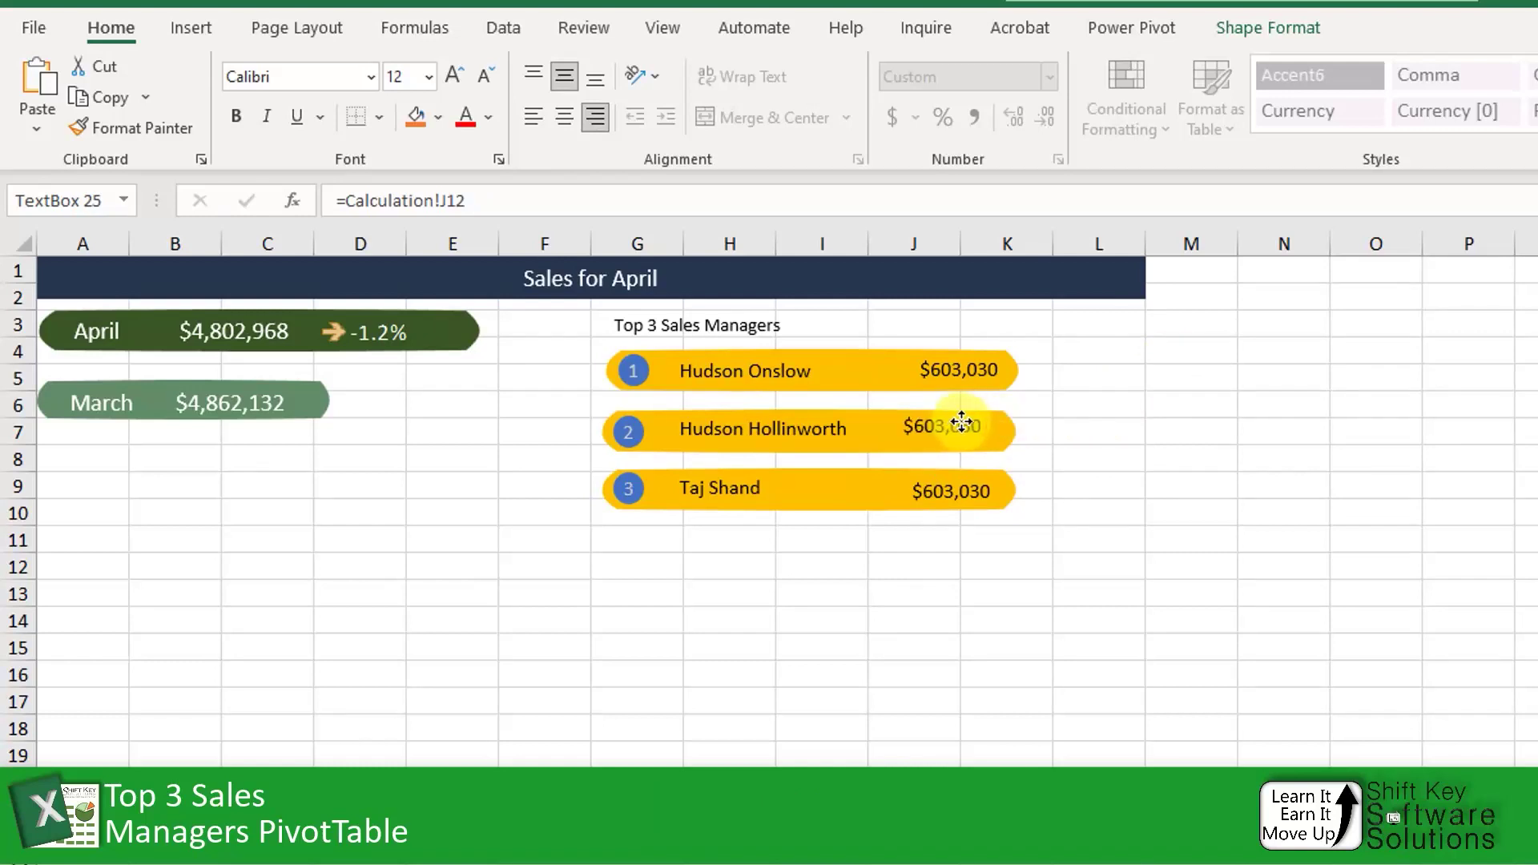
Align the three sales value text boxes to each other along their right edges.
click(975, 425)
shift+click(986, 370)
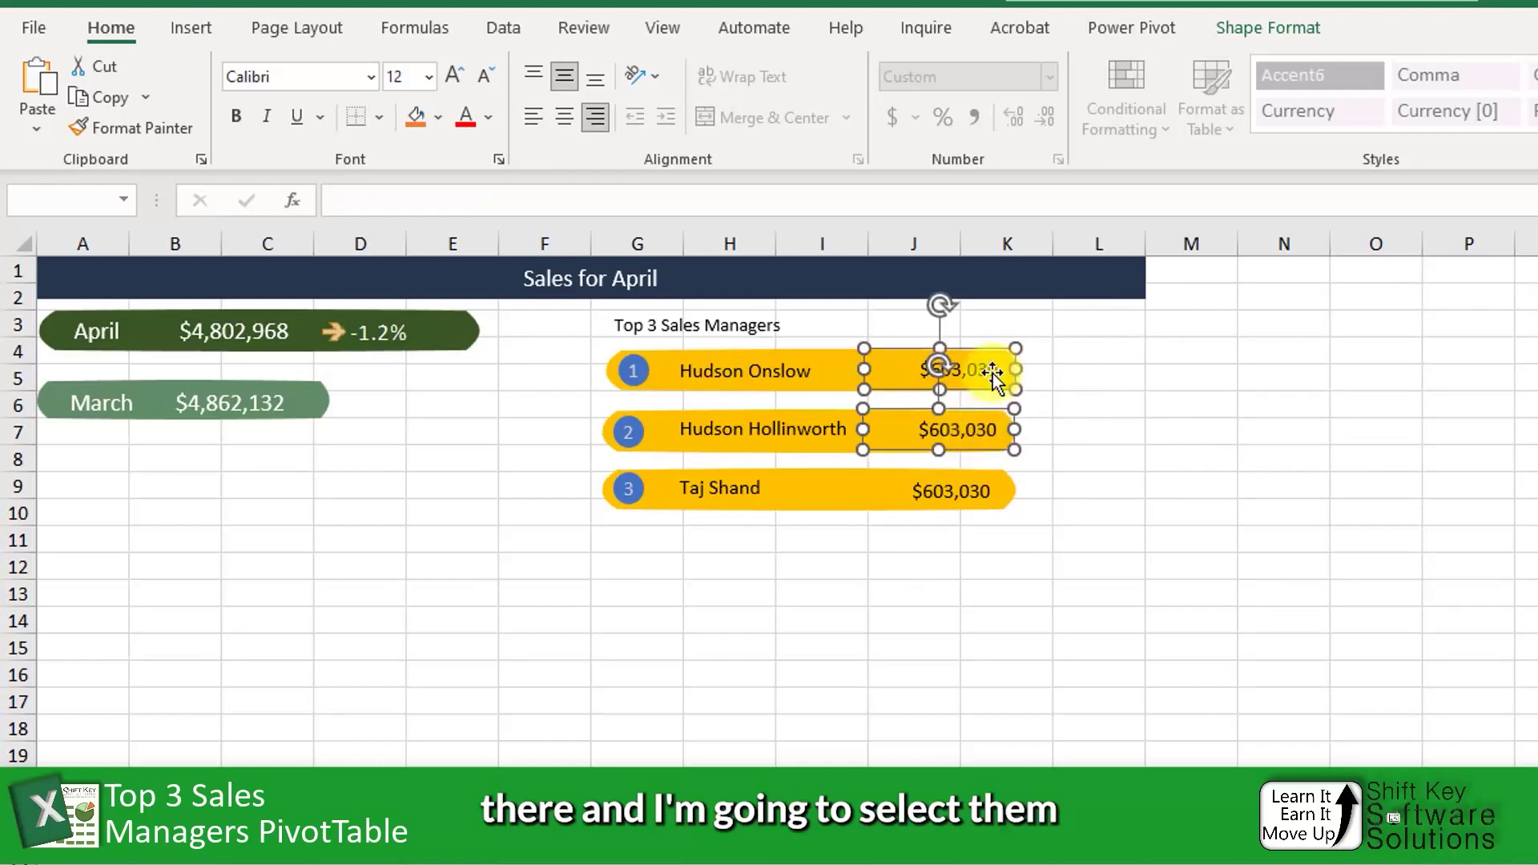
shift+click(973, 490)
click(1306, 27)
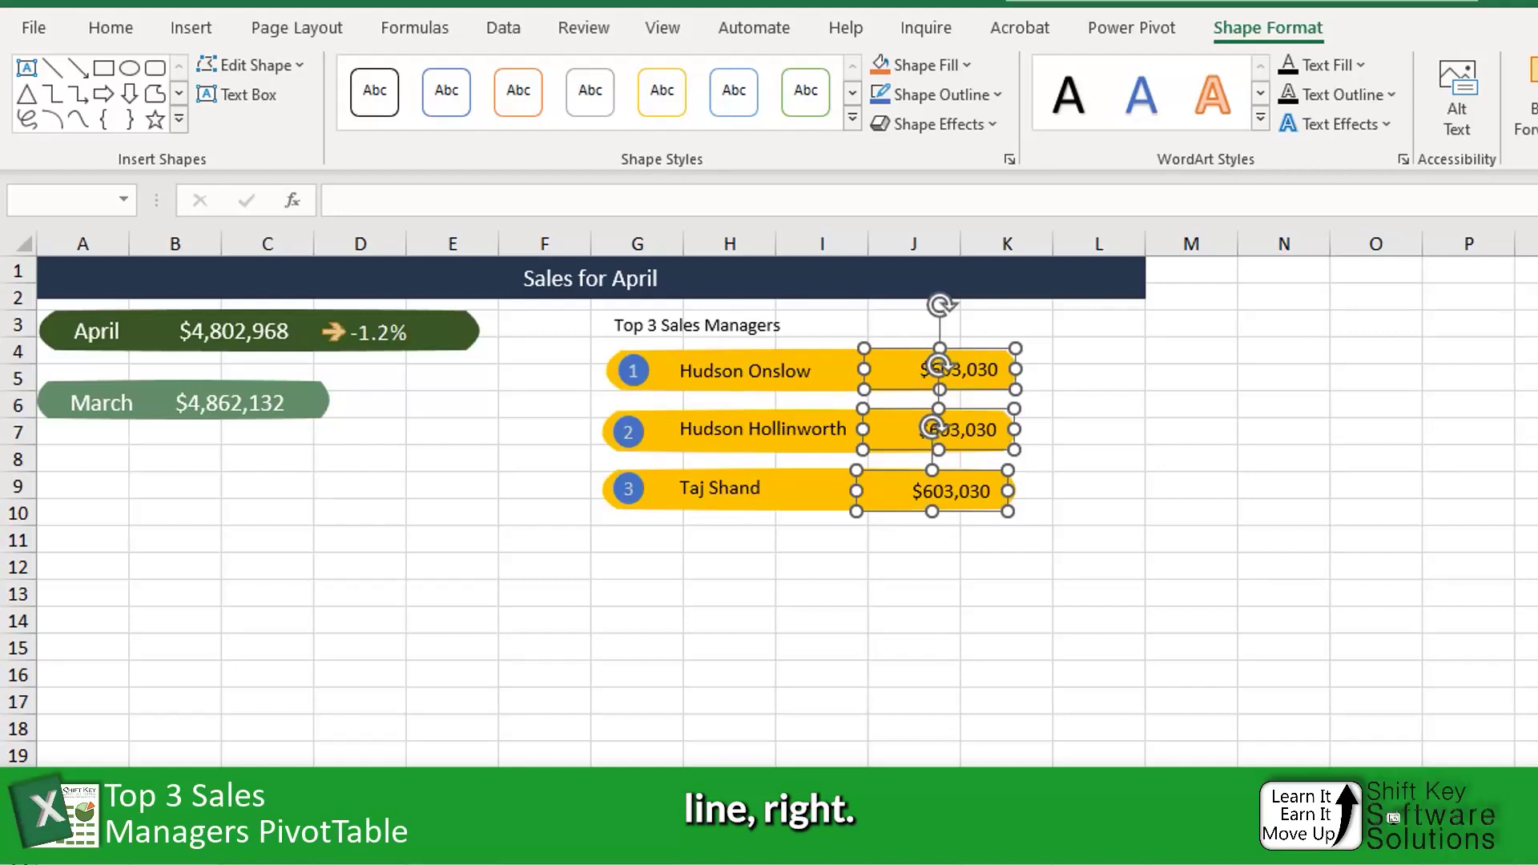
key(alt+j)
key(d)
key(a)
key(a)
key(r)
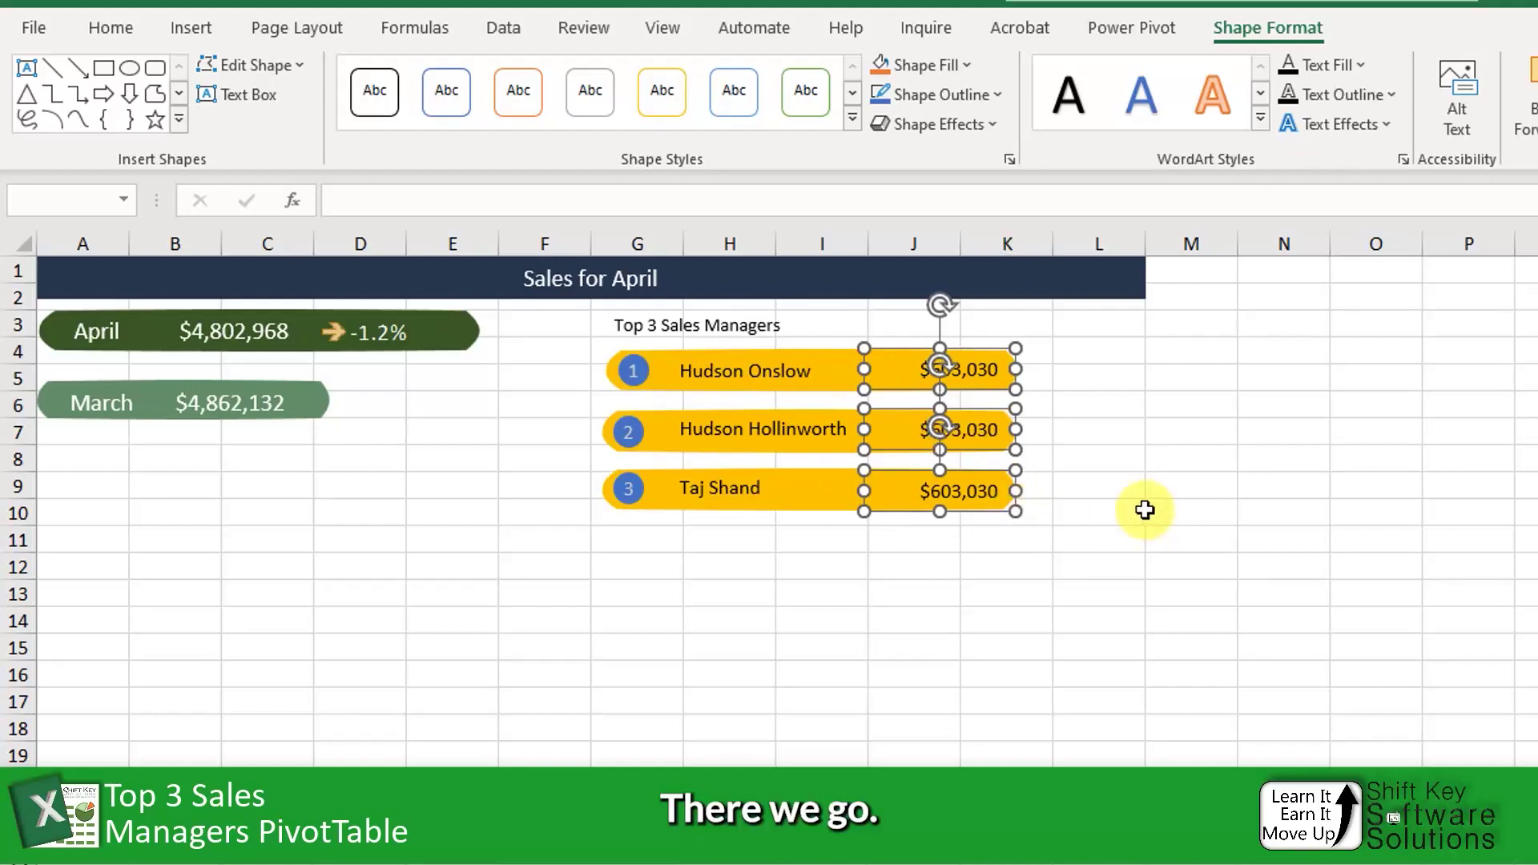
click(106, 29)
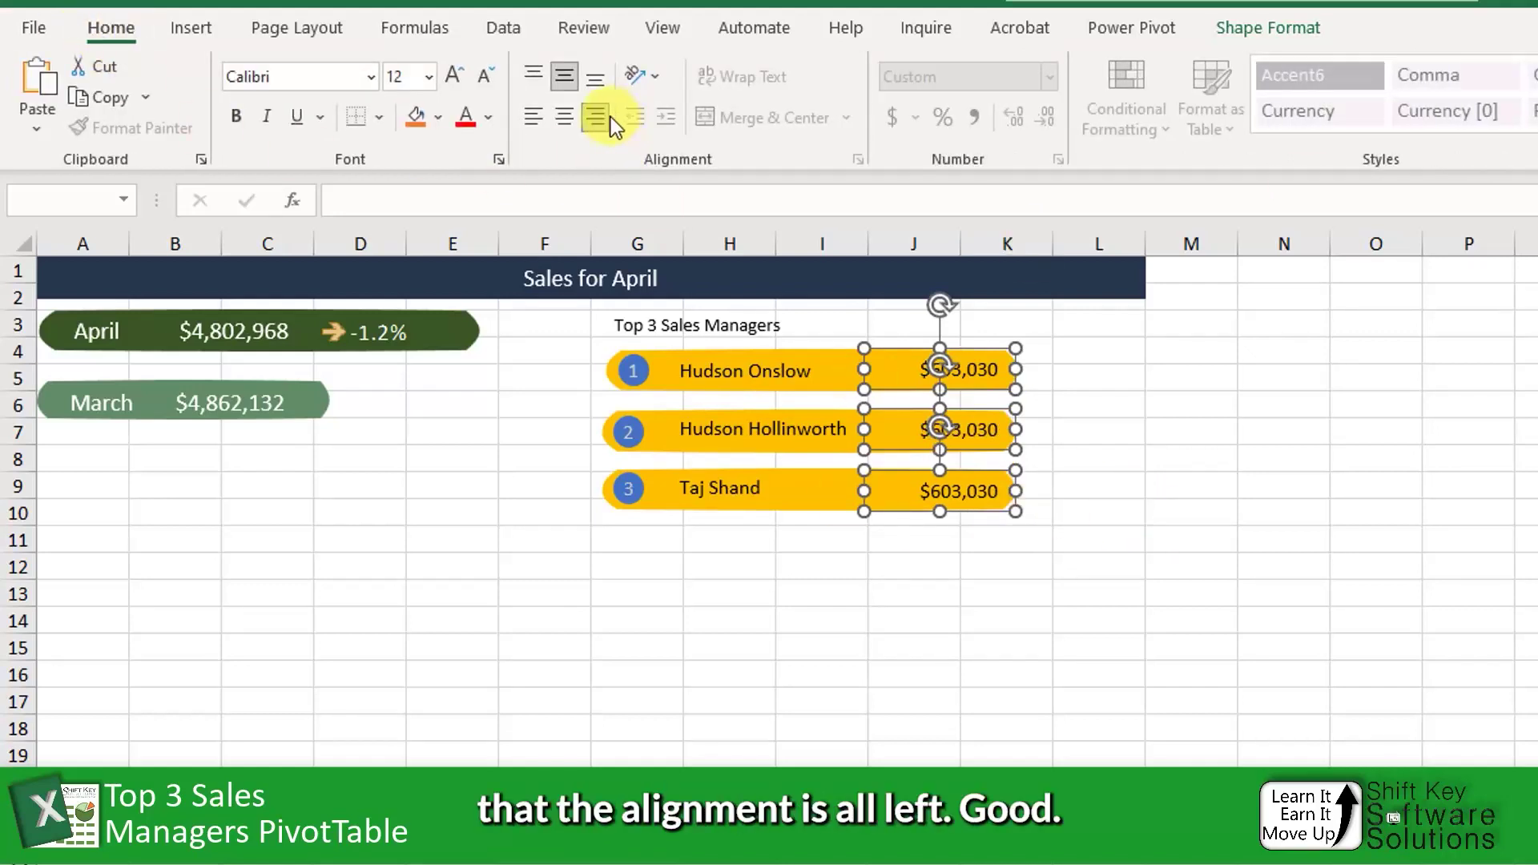
click(1099, 432)
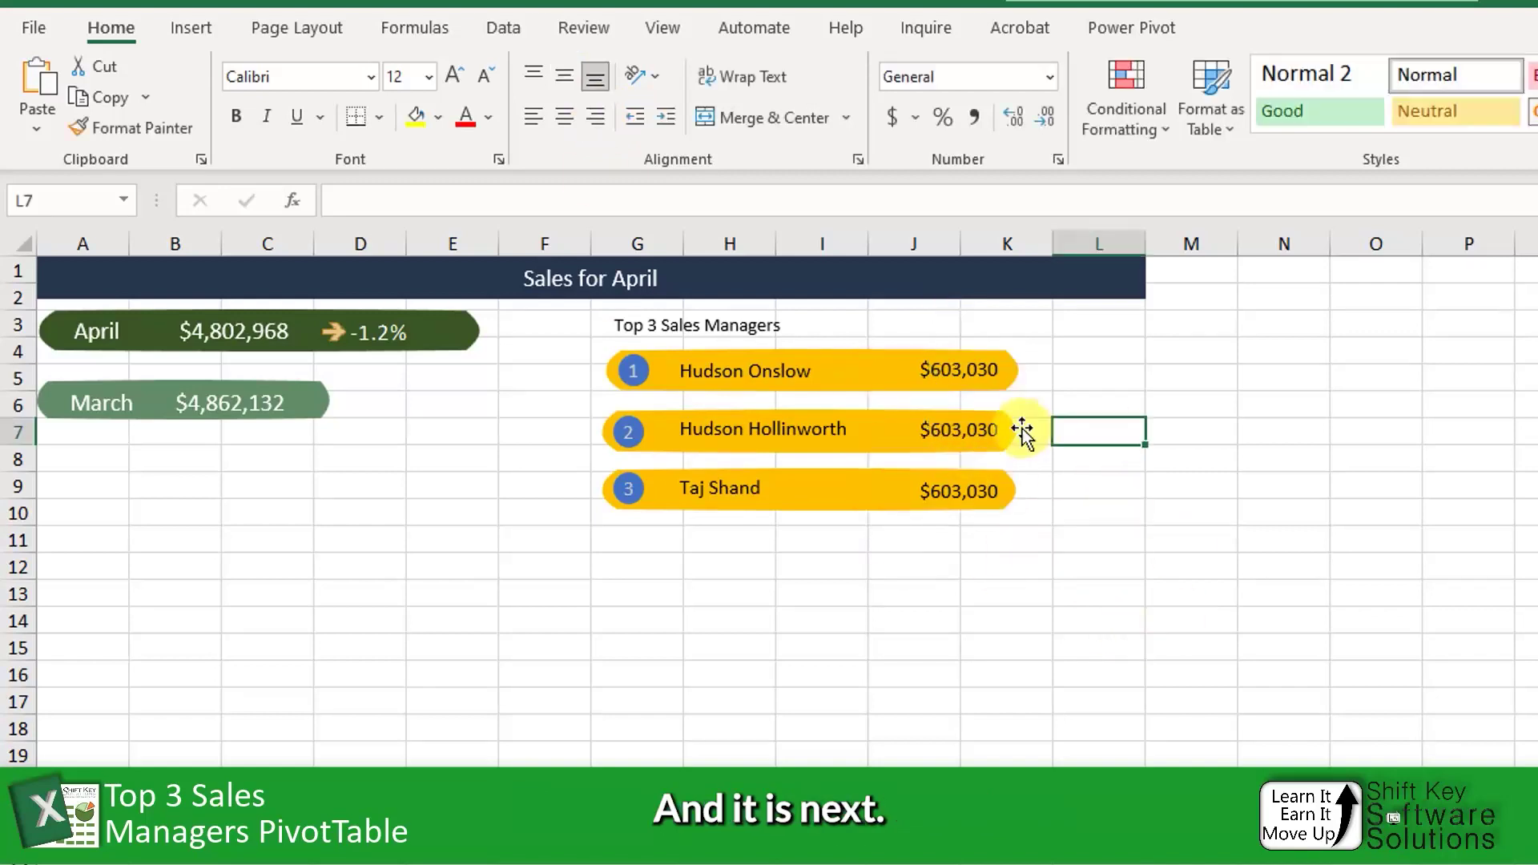
Link the second bar's sales value text box to =Calculation!J13.
click(965, 431)
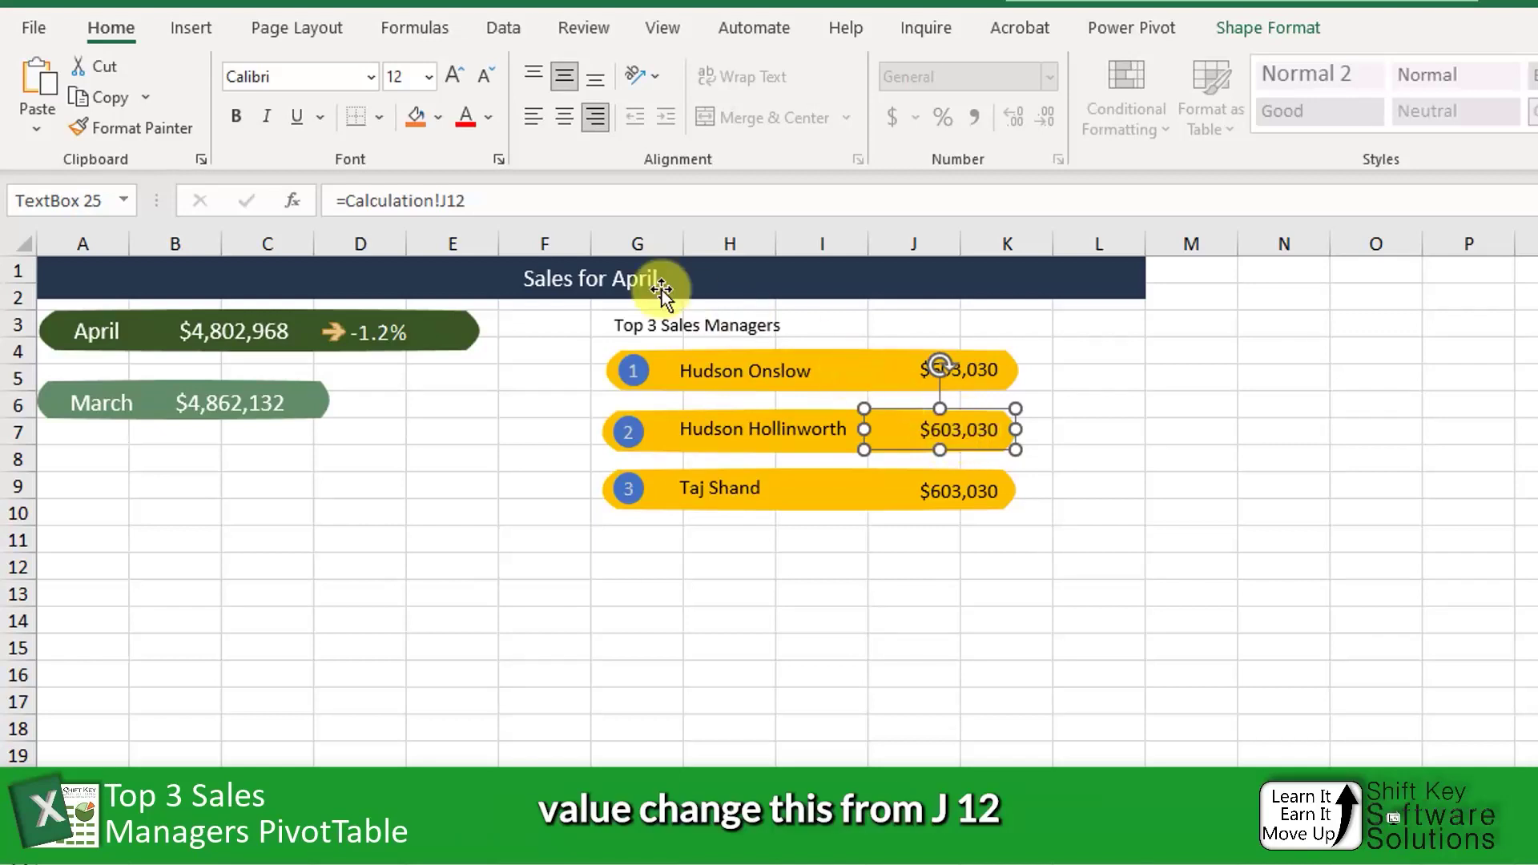
click(508, 205)
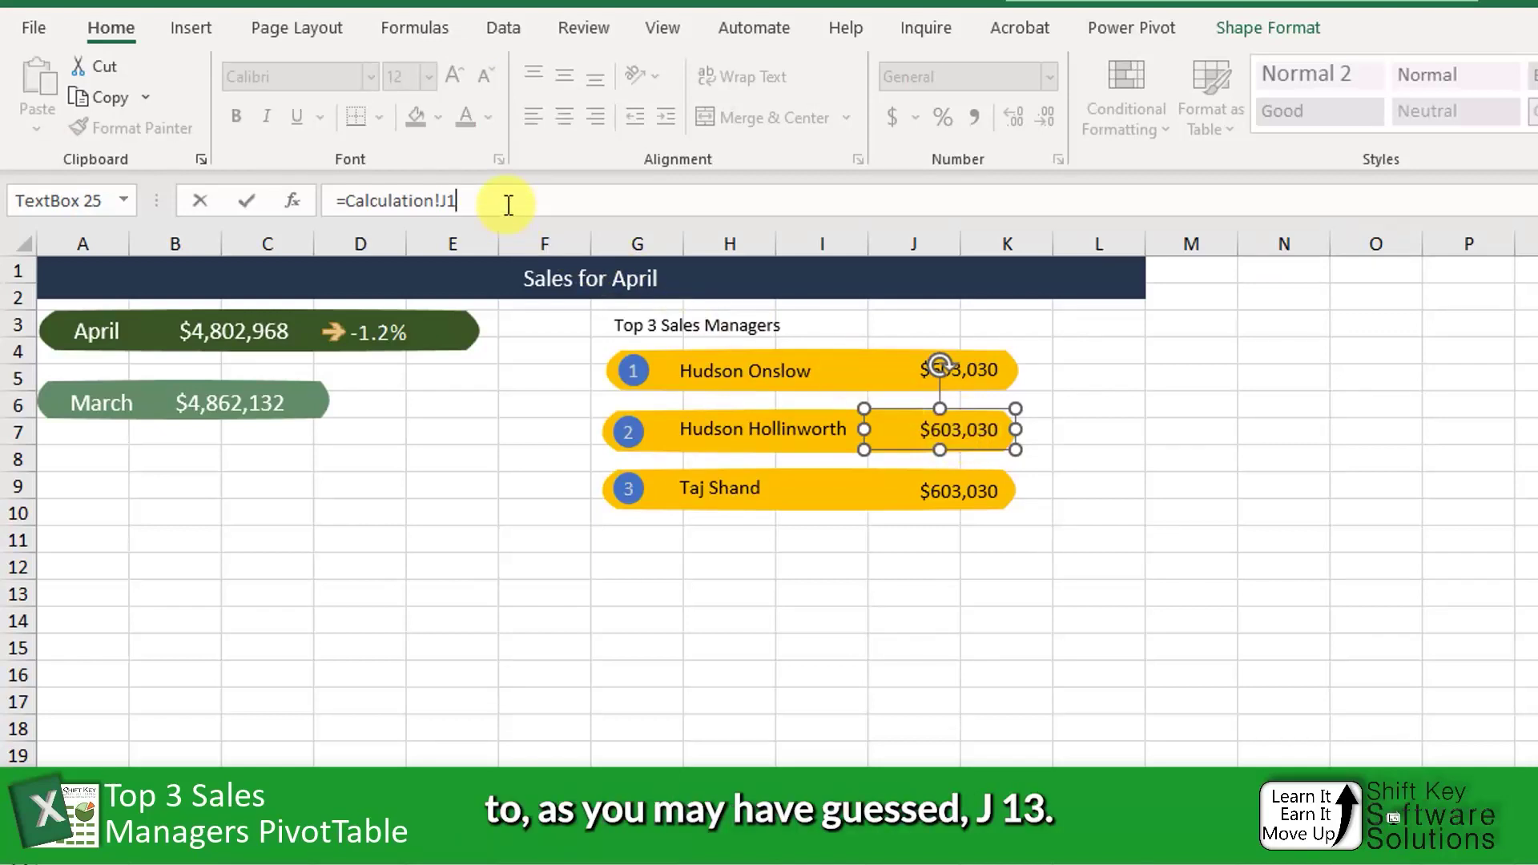
text(3)
key(Return)
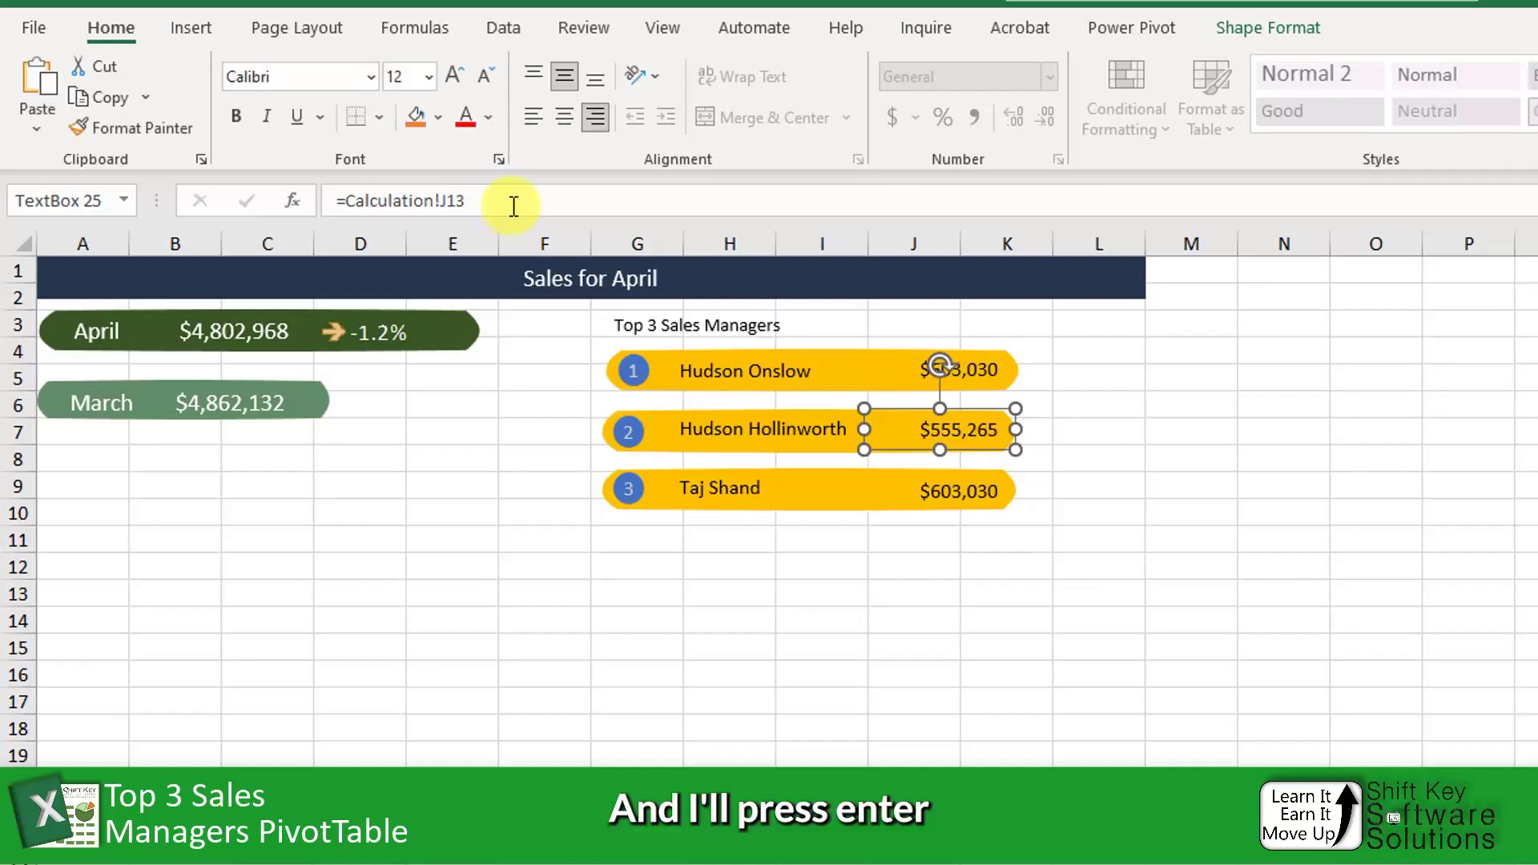
Link the third bar's sales value text box to =Calculation!J14.
click(913, 493)
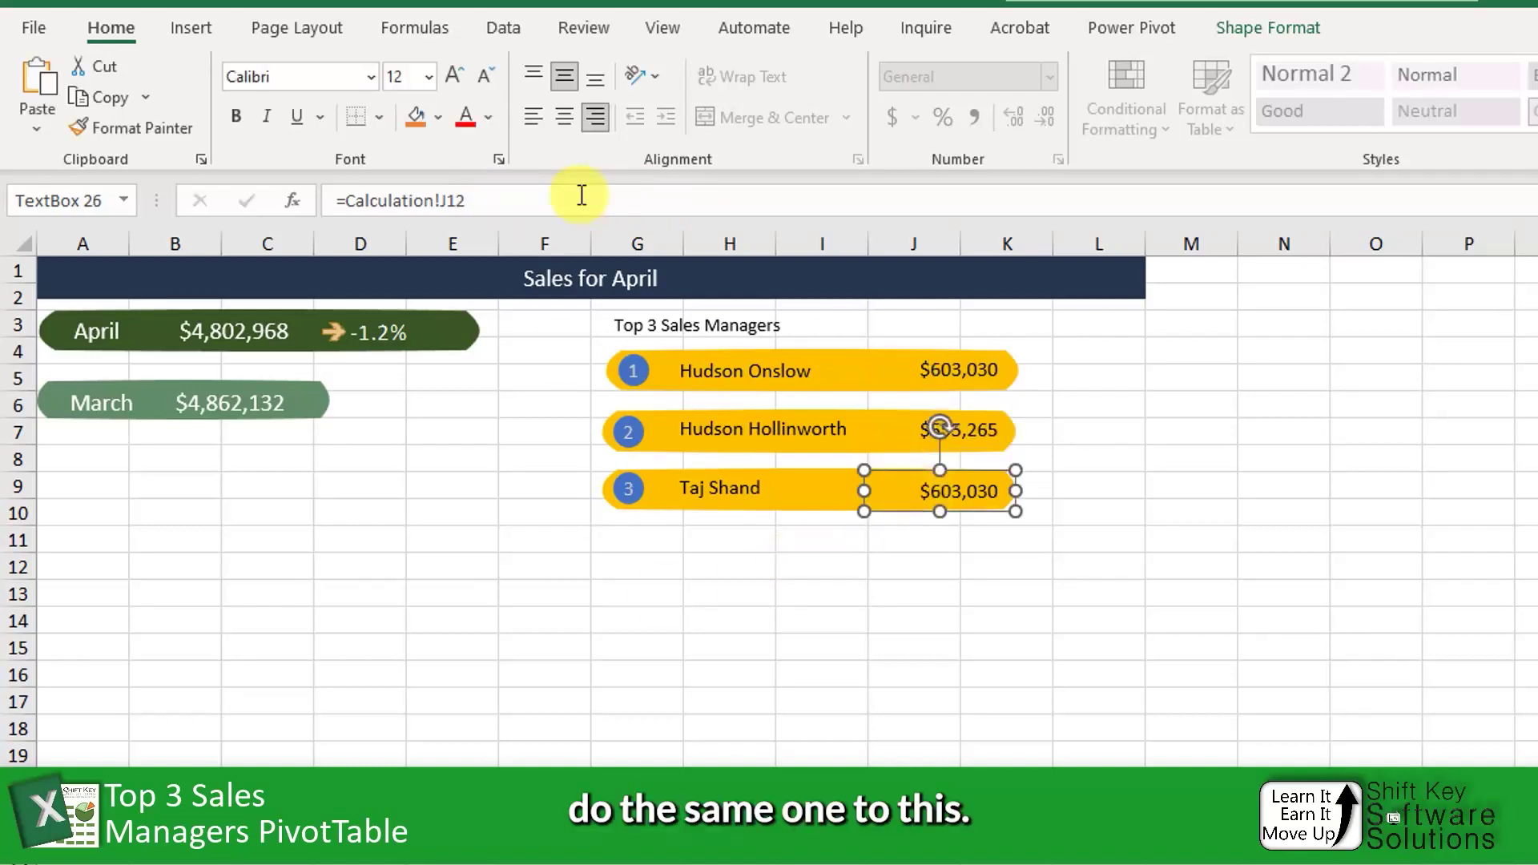
click(532, 198)
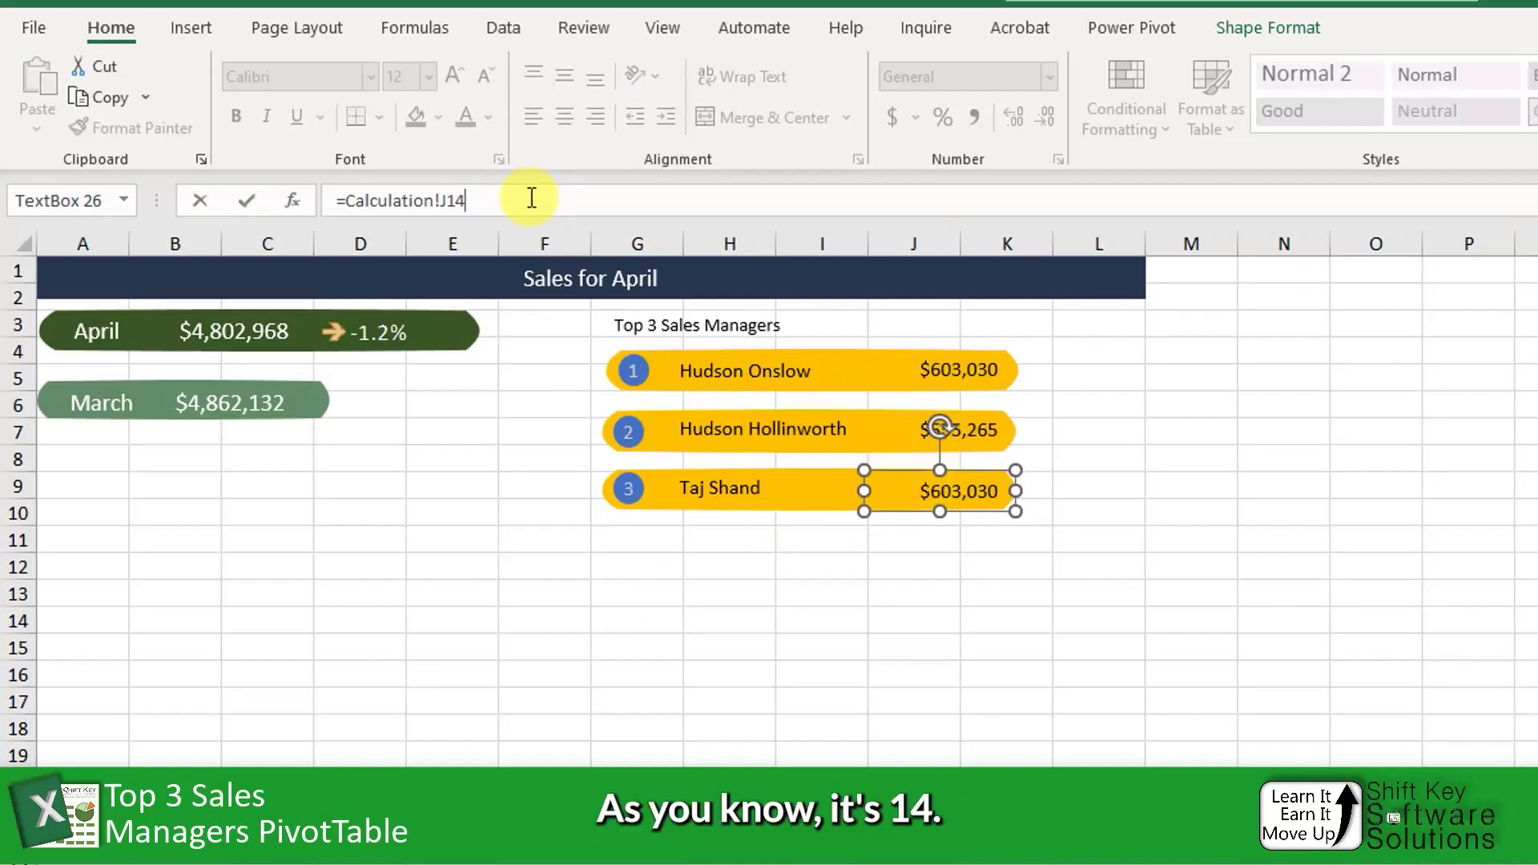
text(4)
key(Return)
click(1028, 570)
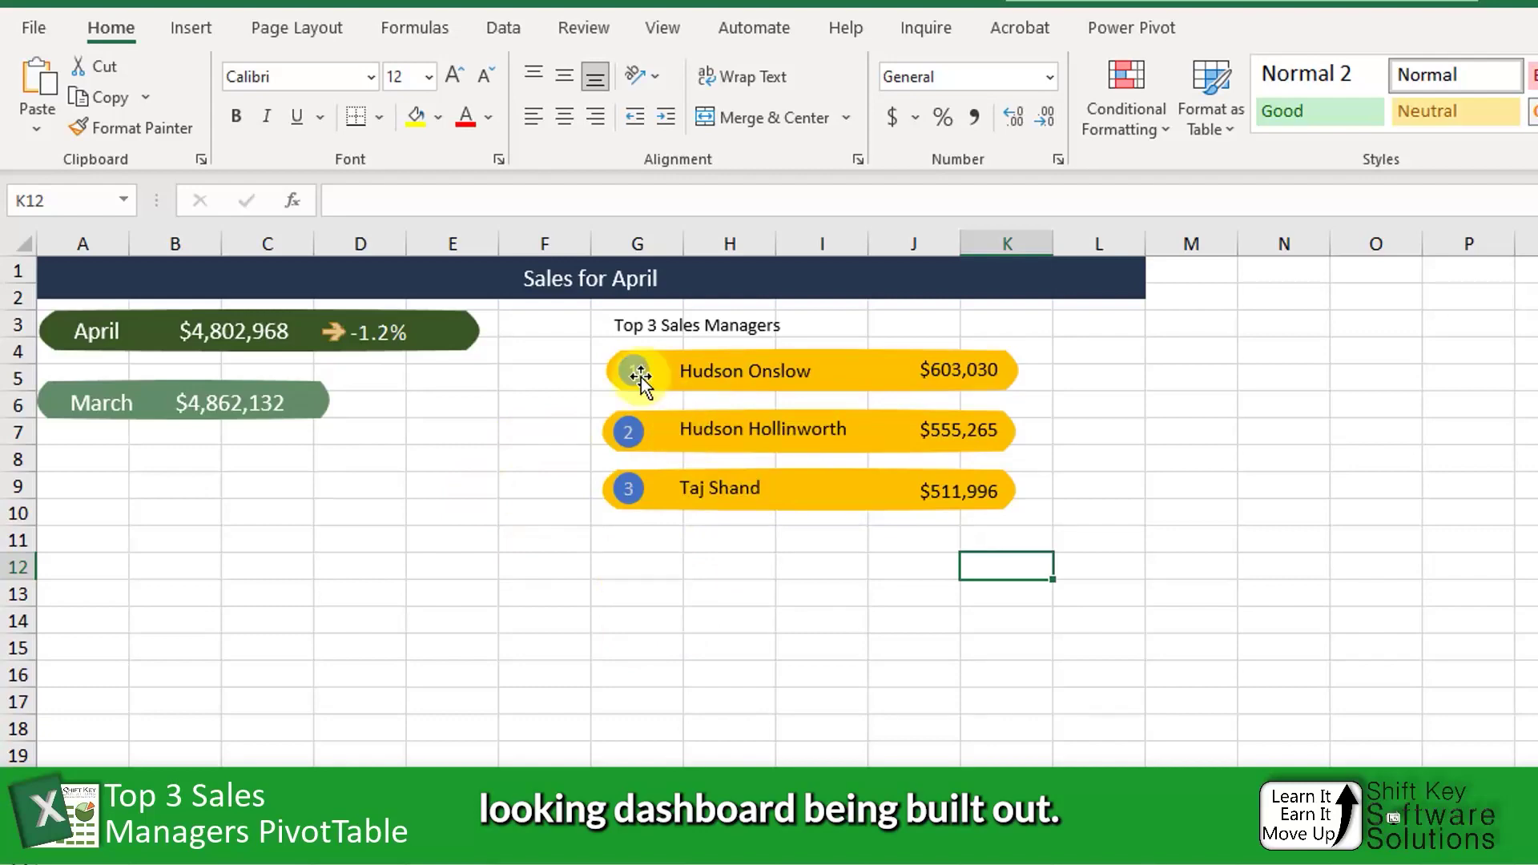
click(629, 433)
click(632, 439)
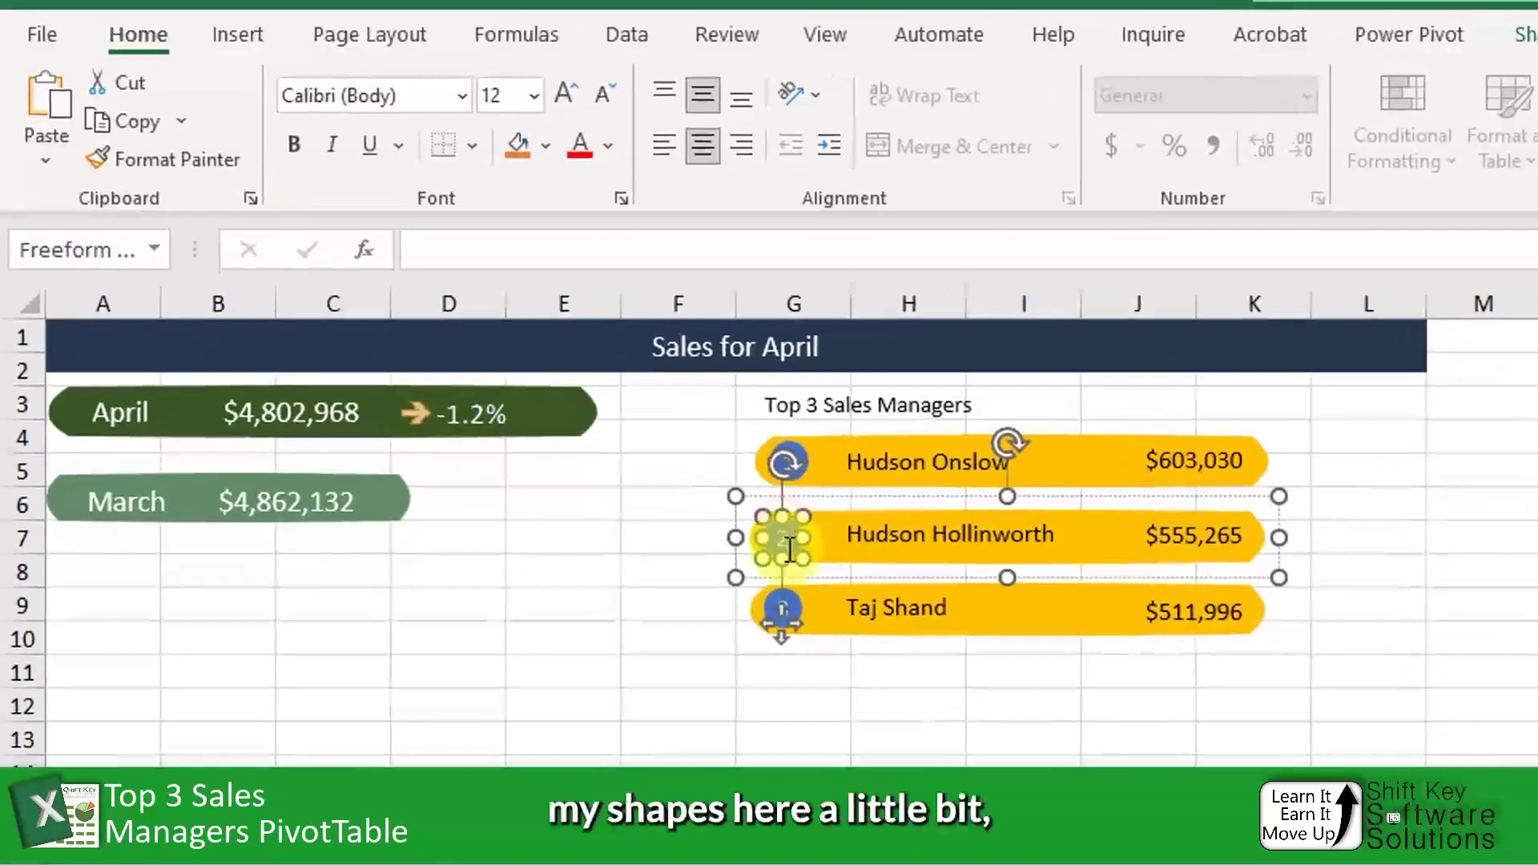
click(709, 565)
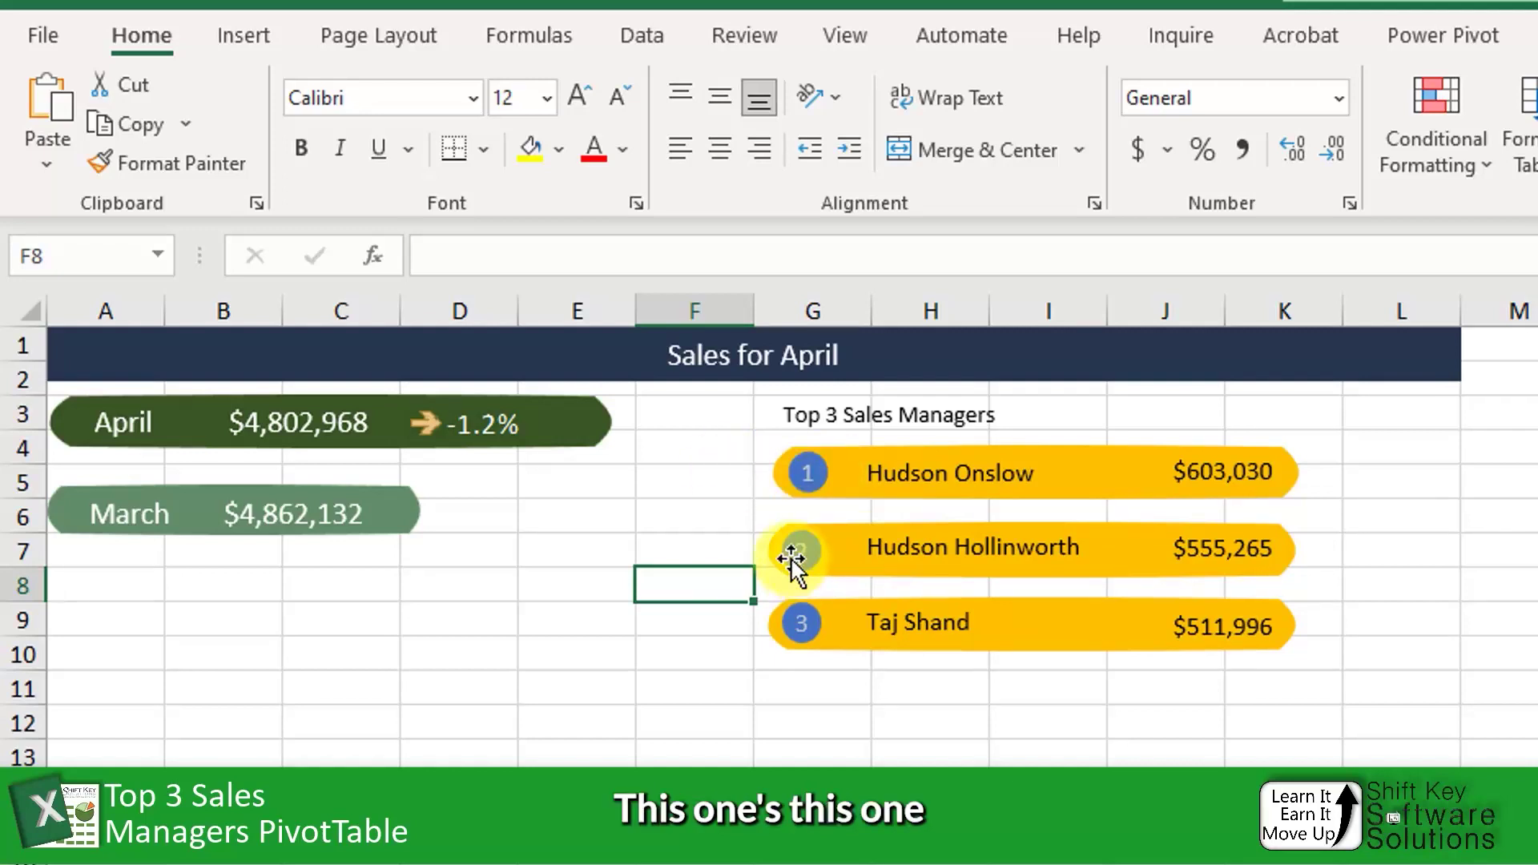
Ungroup all three manager bars so their number circles can be aligned separately.
click(807, 623)
click(807, 624)
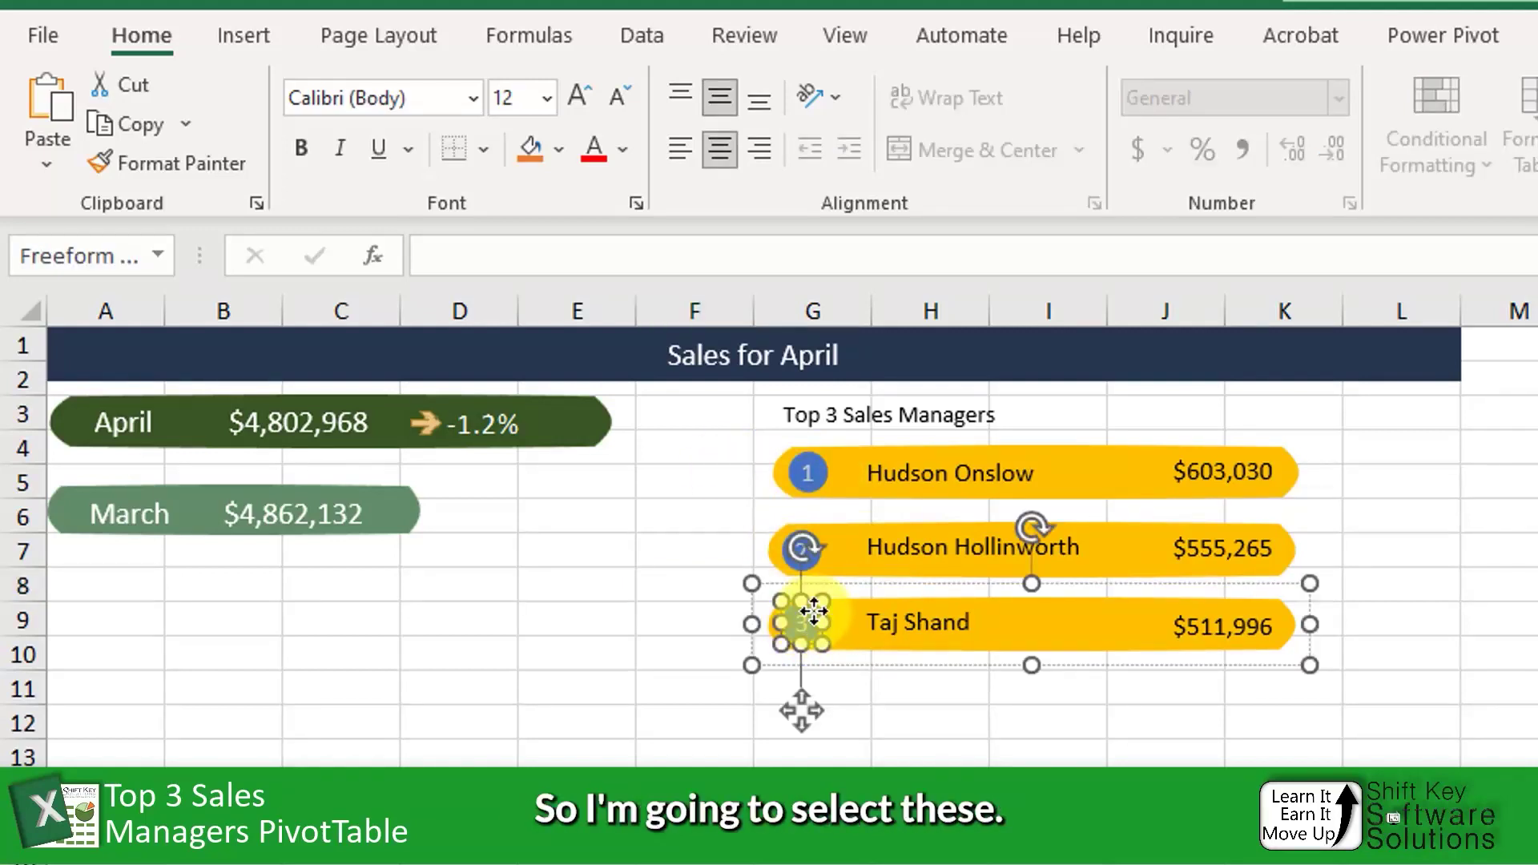
ctrl+click(804, 549)
ctrl+click(807, 473)
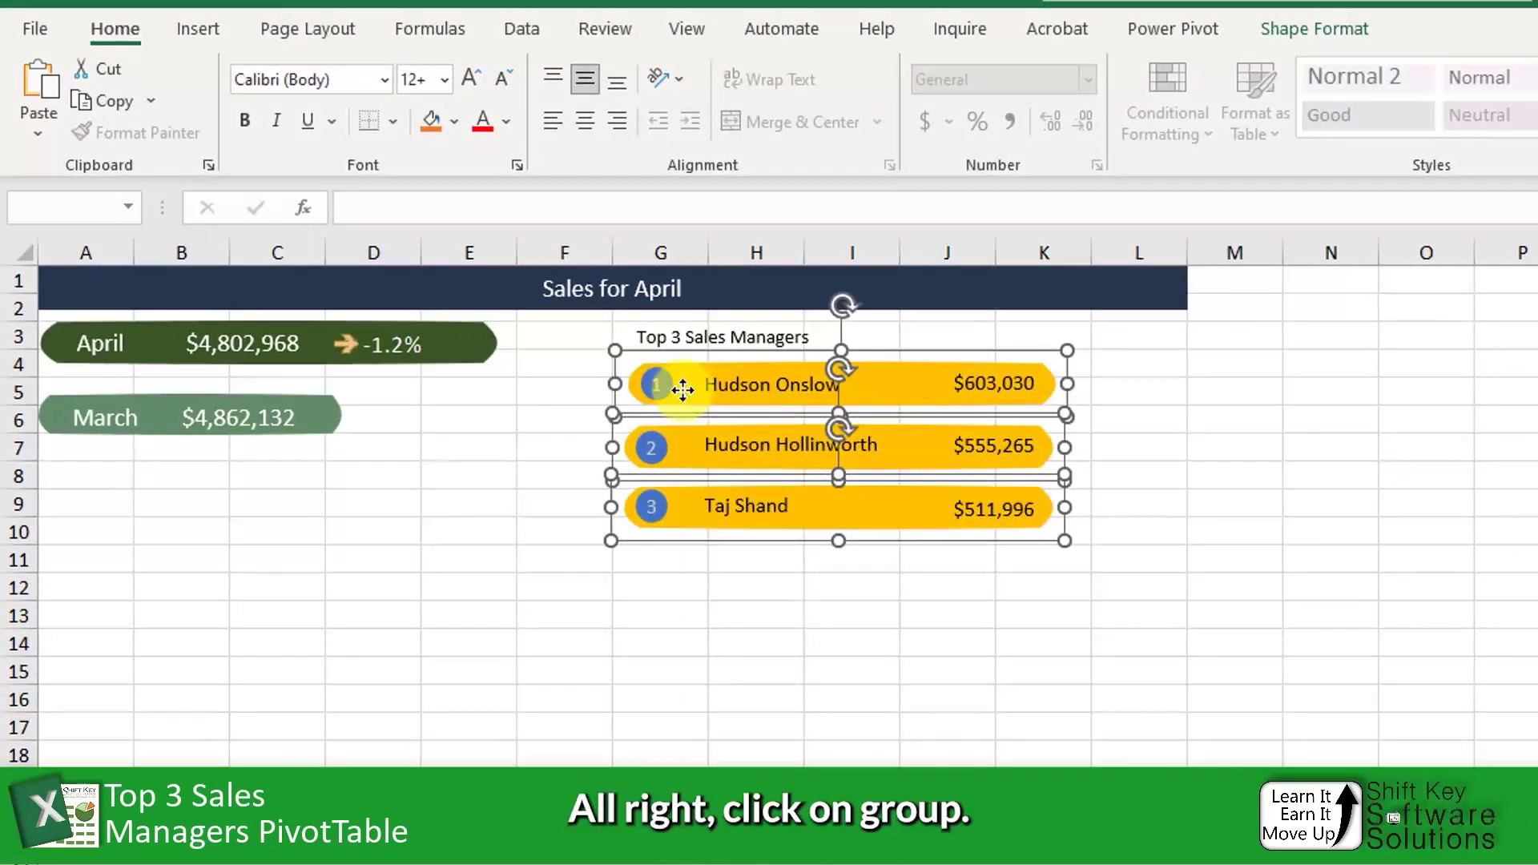
right_click(683, 390)
mouse_move(921, 625)
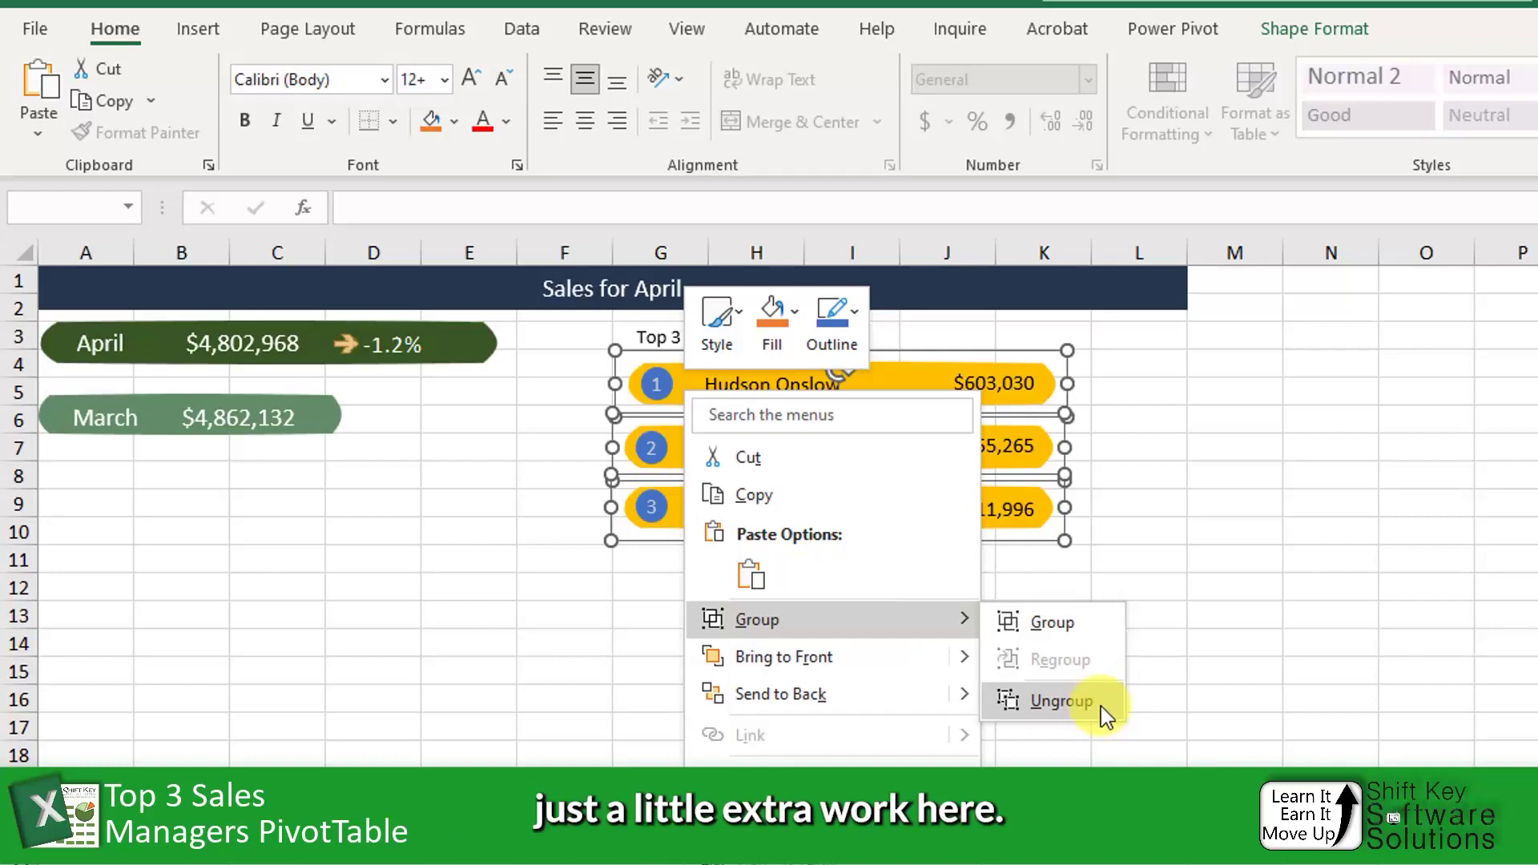
click(1061, 701)
click(745, 583)
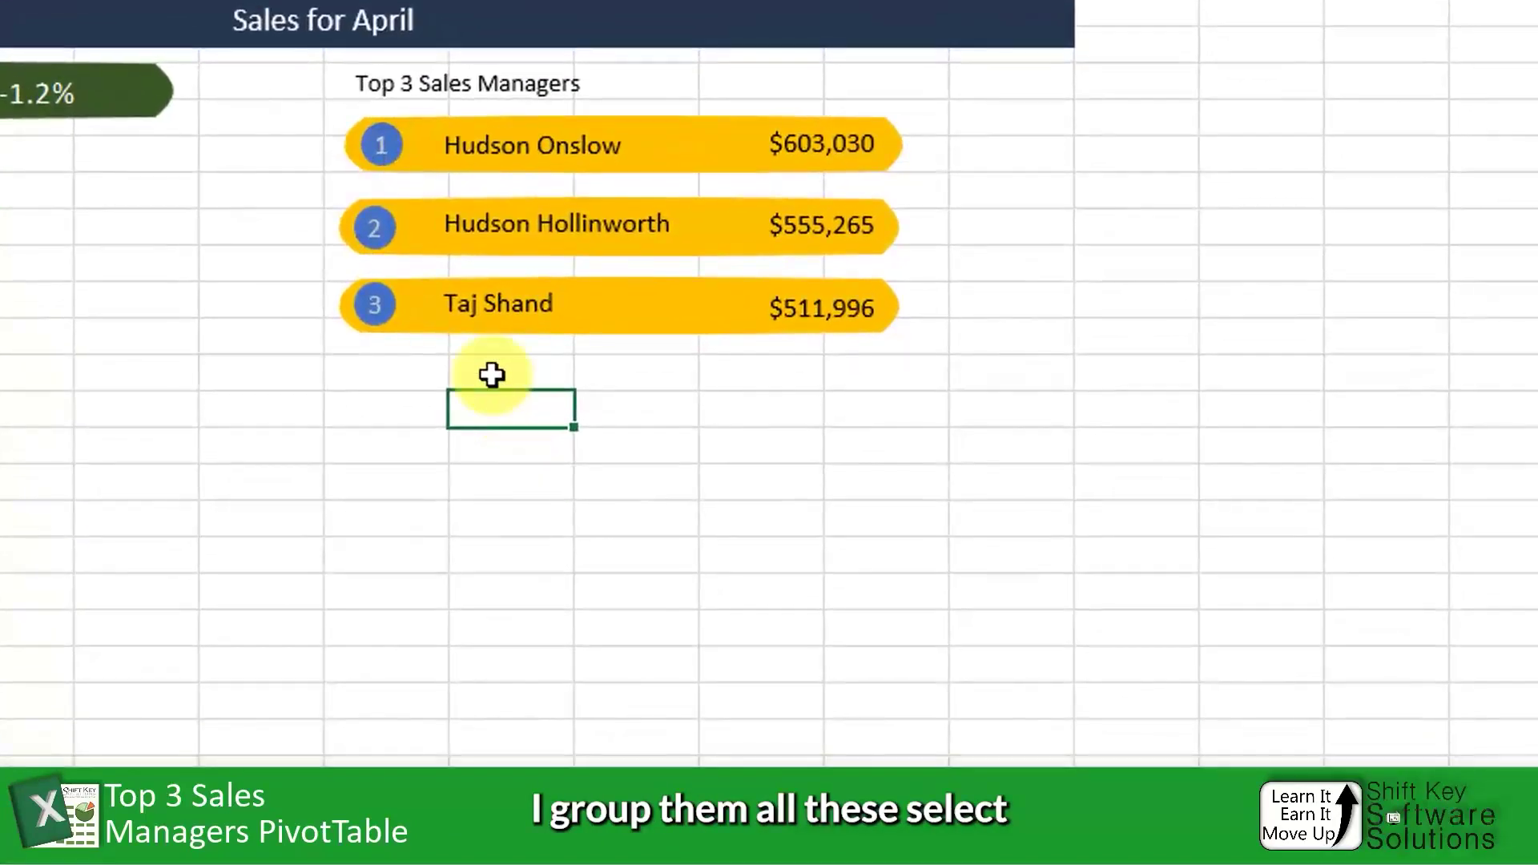
Align the three numbered circles on the manager bars along their left edges.
click(374, 302)
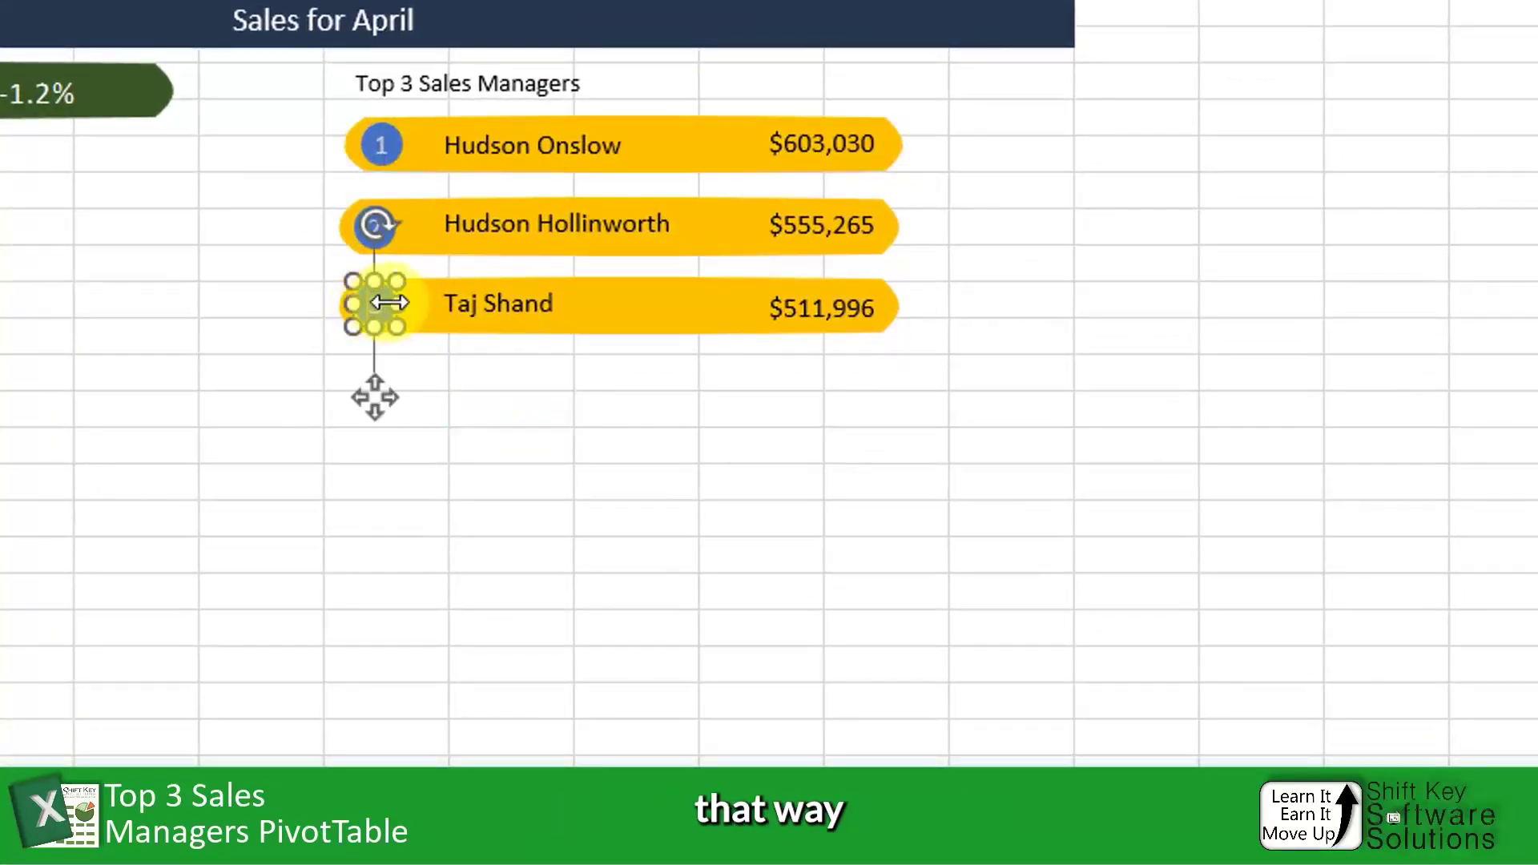
ctrl+click(356, 232)
ctrl+click(378, 145)
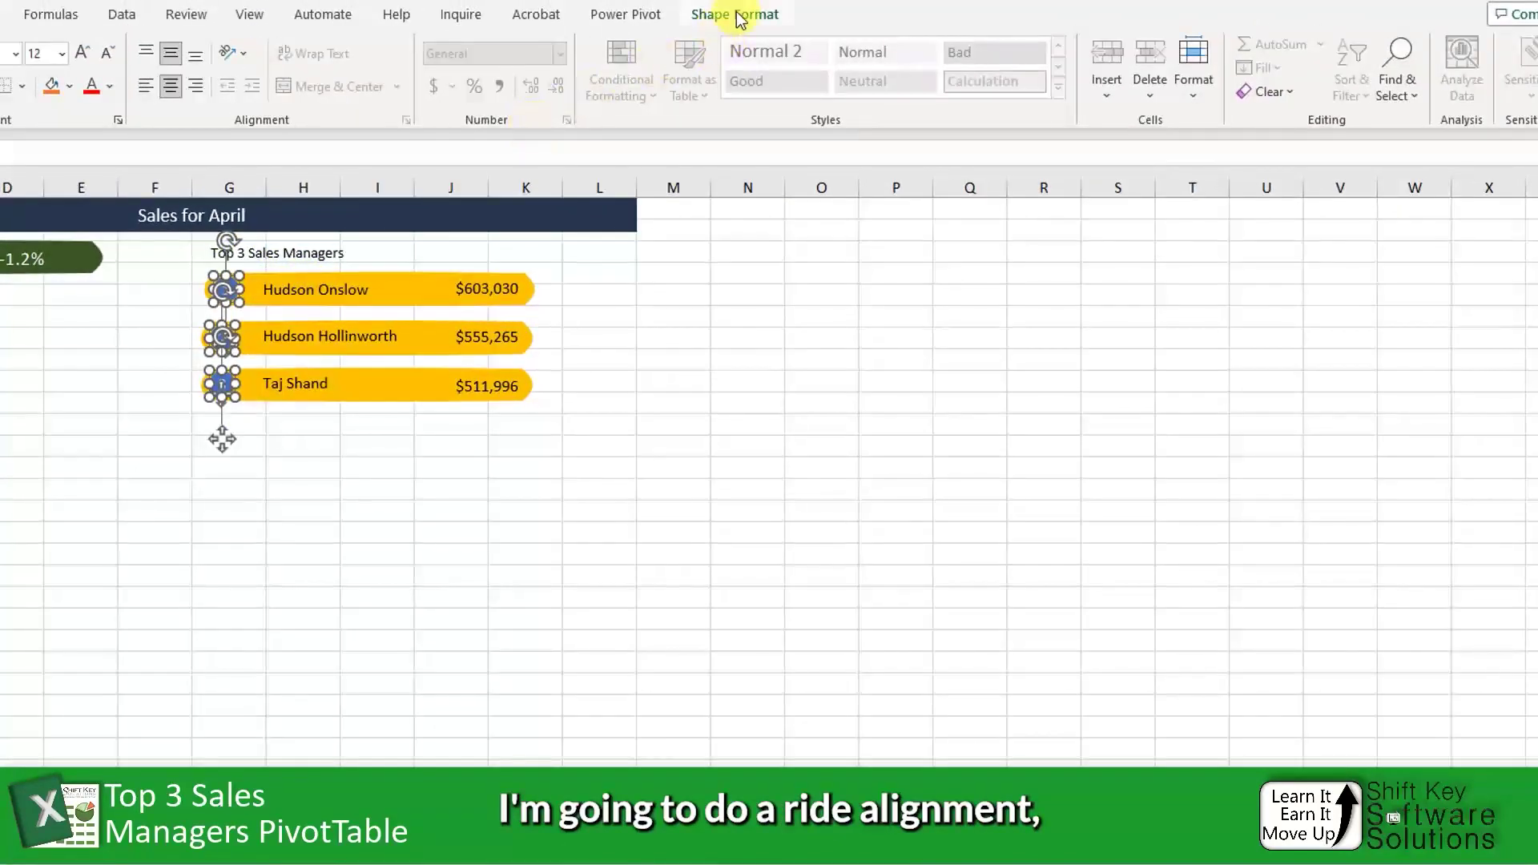
click(738, 14)
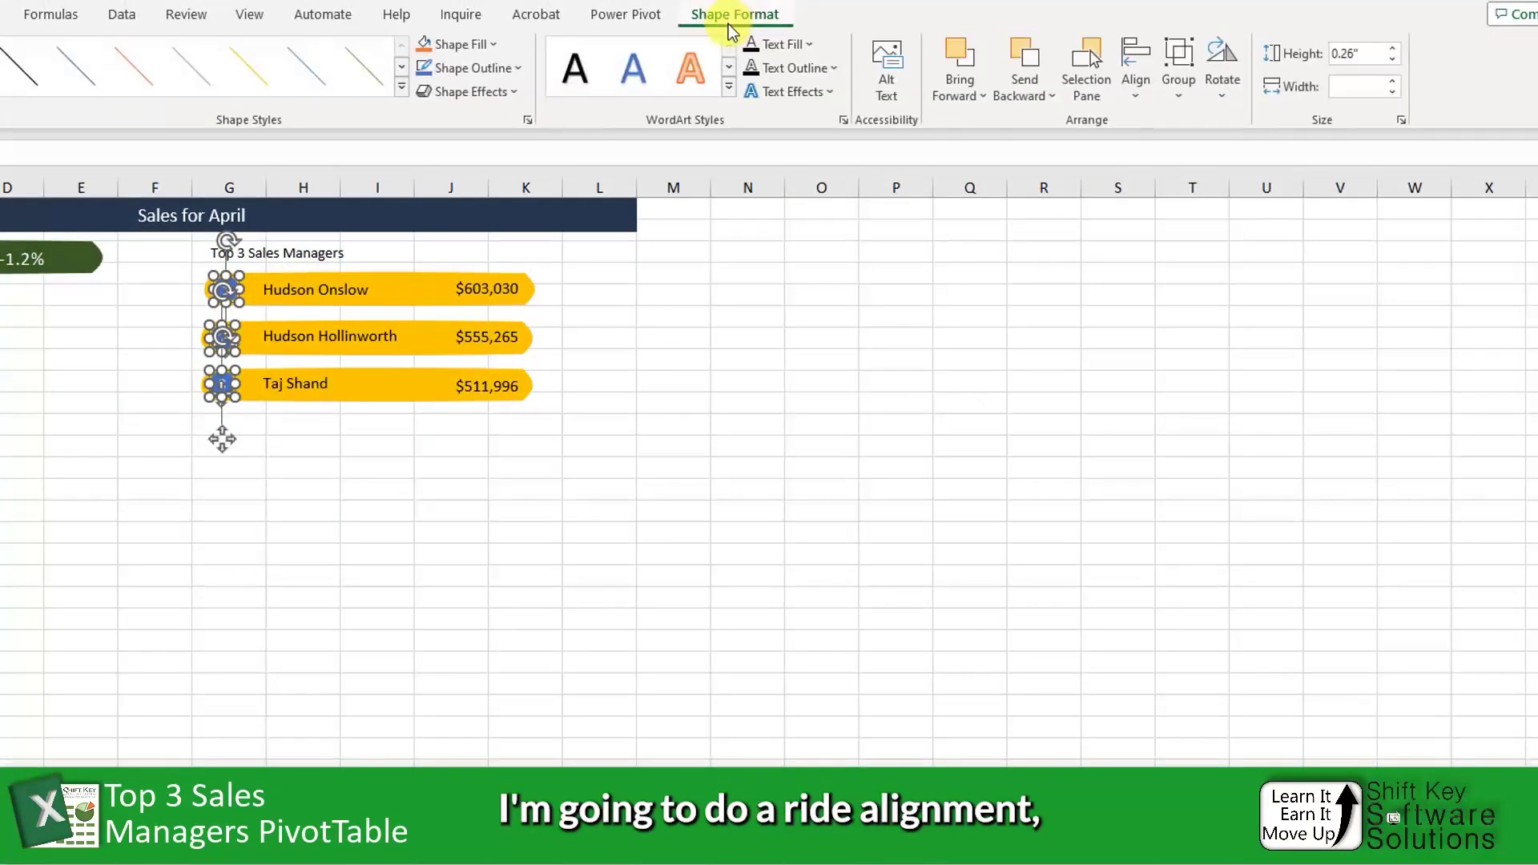
click(1142, 84)
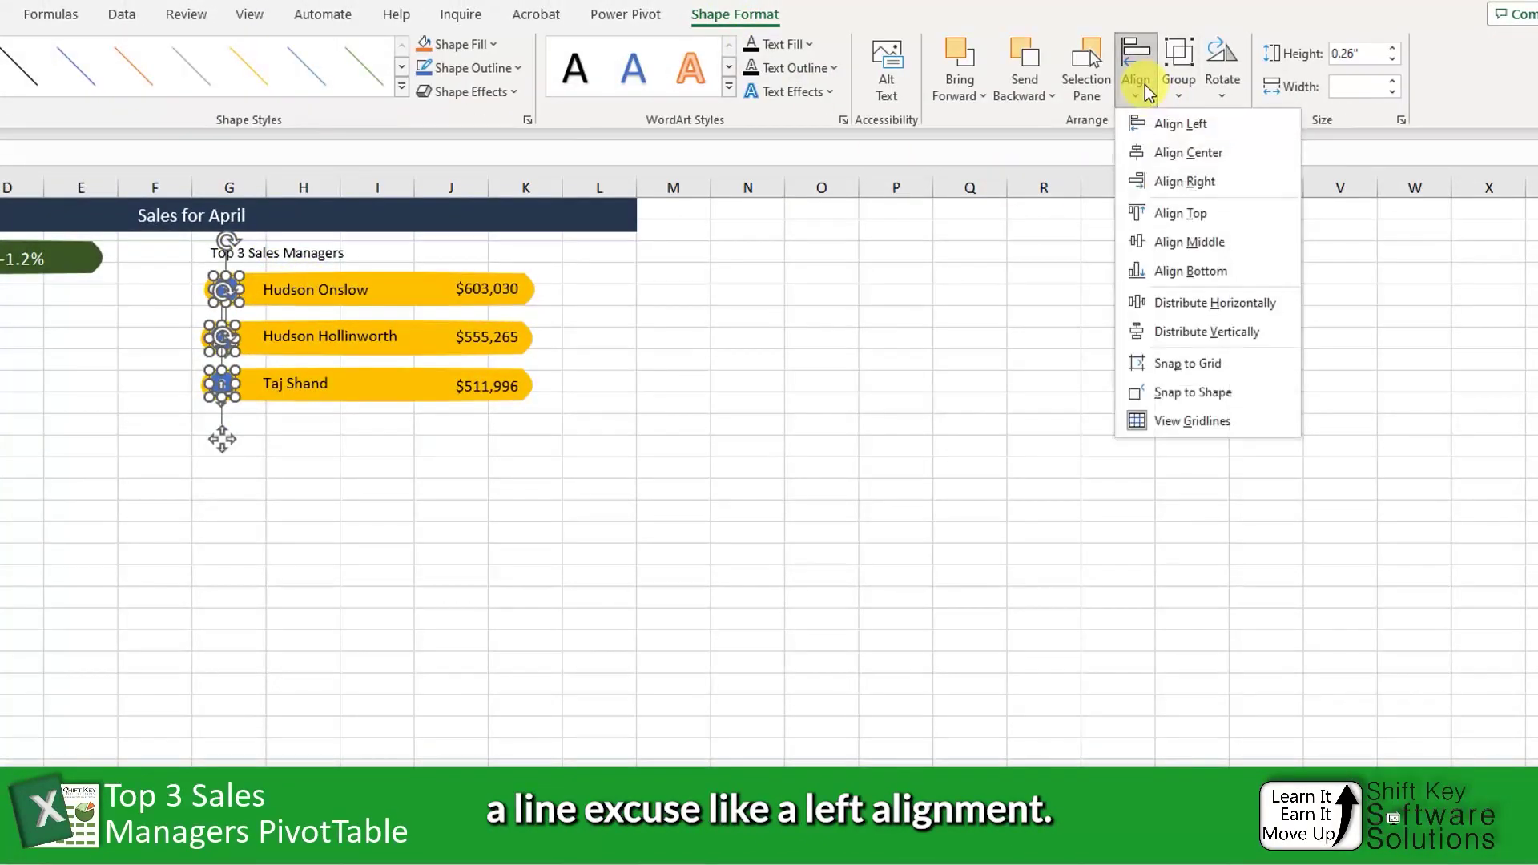
click(1243, 133)
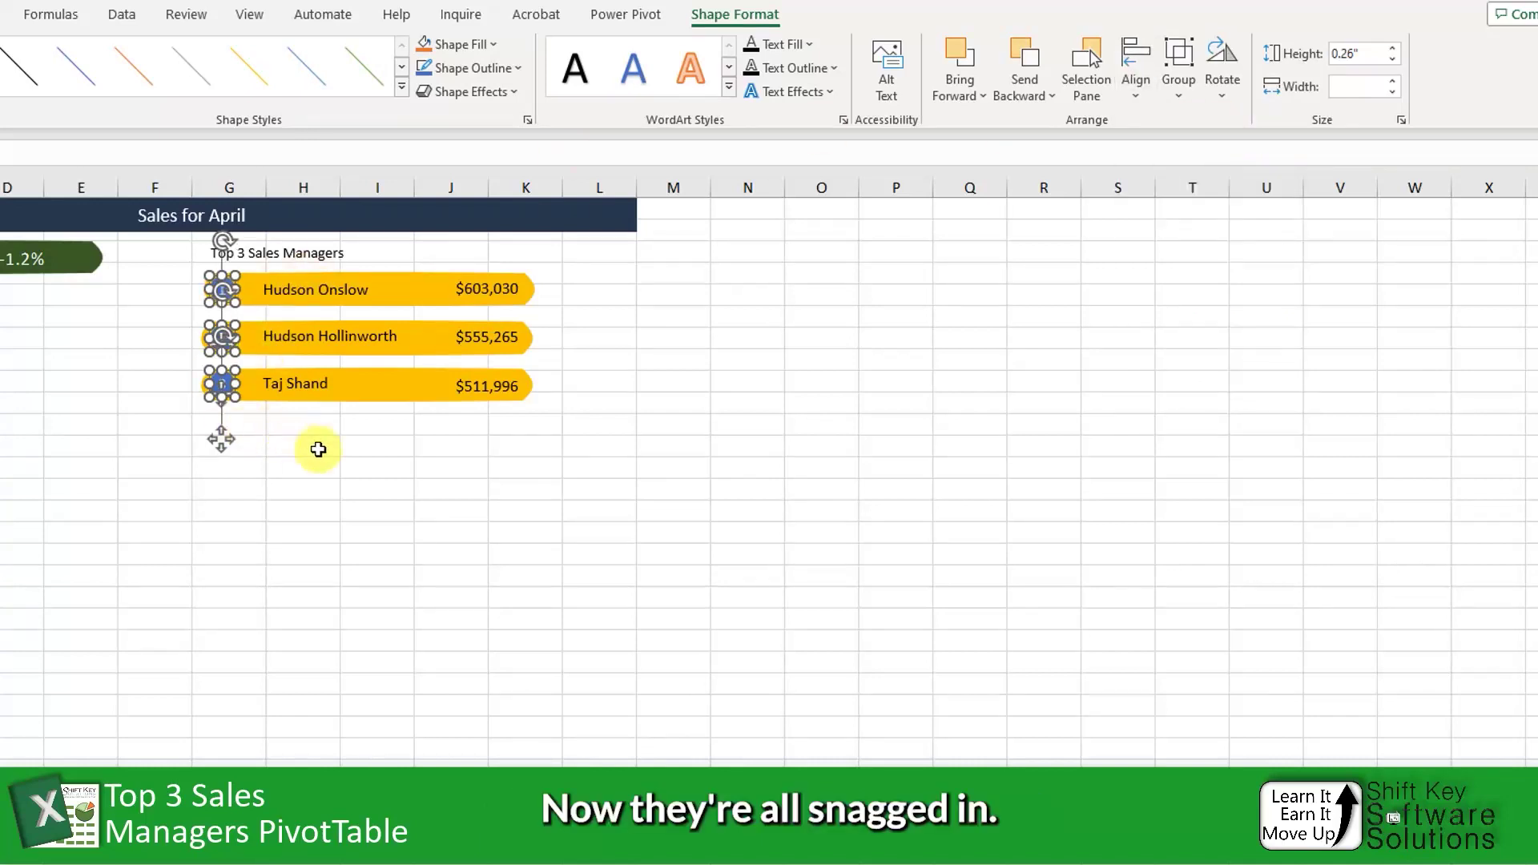
click(343, 456)
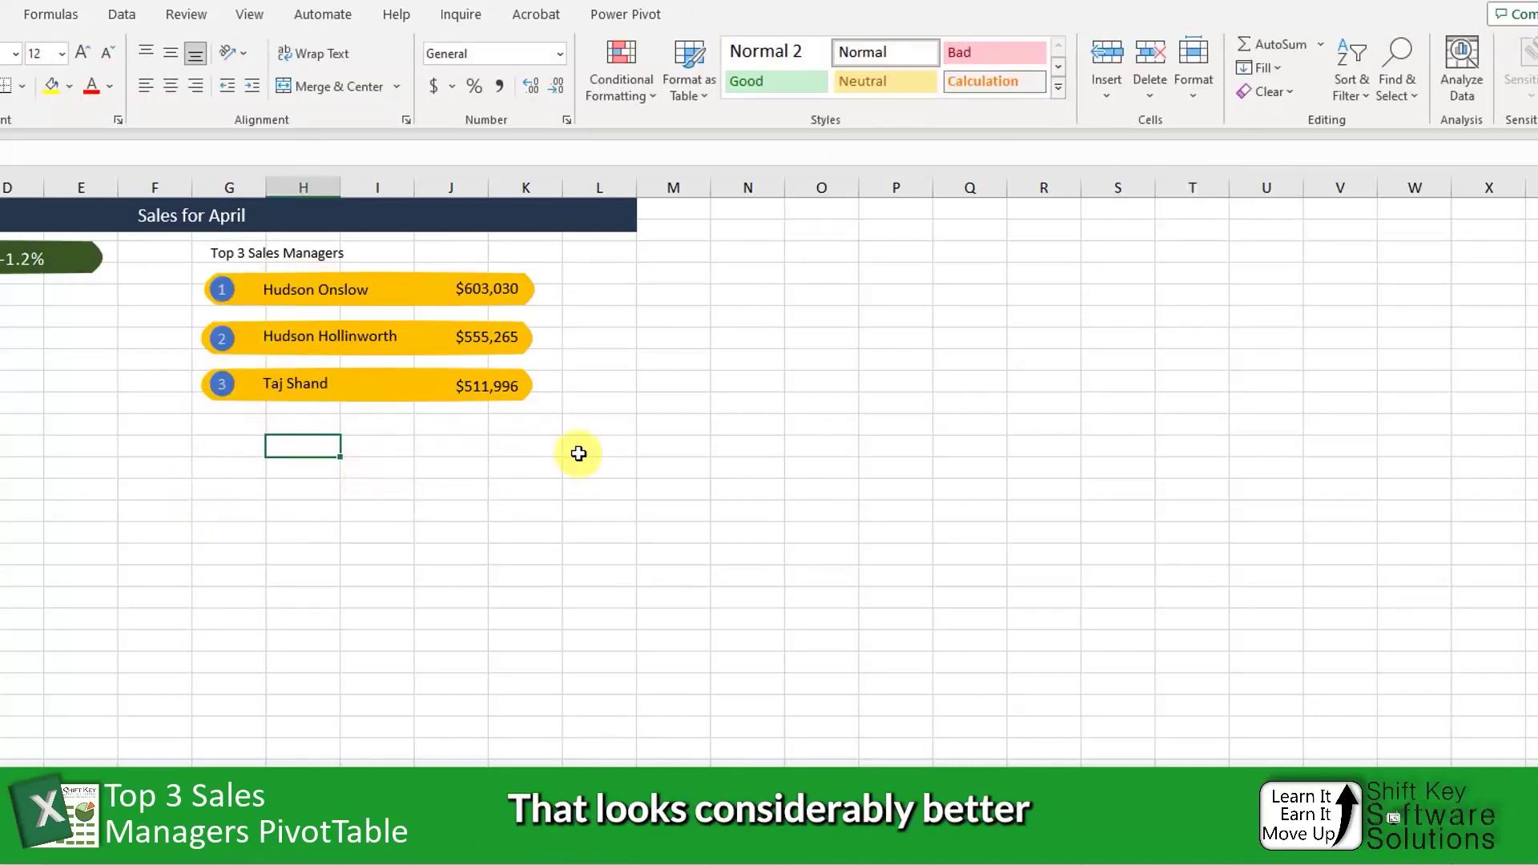
mouse_move(605, 443)
mouse_down()
mouse_move(251, 408)
mouse_move(233, 440)
mouse_move(177, 443)
mouse_move(632, 371)
mouse_up()
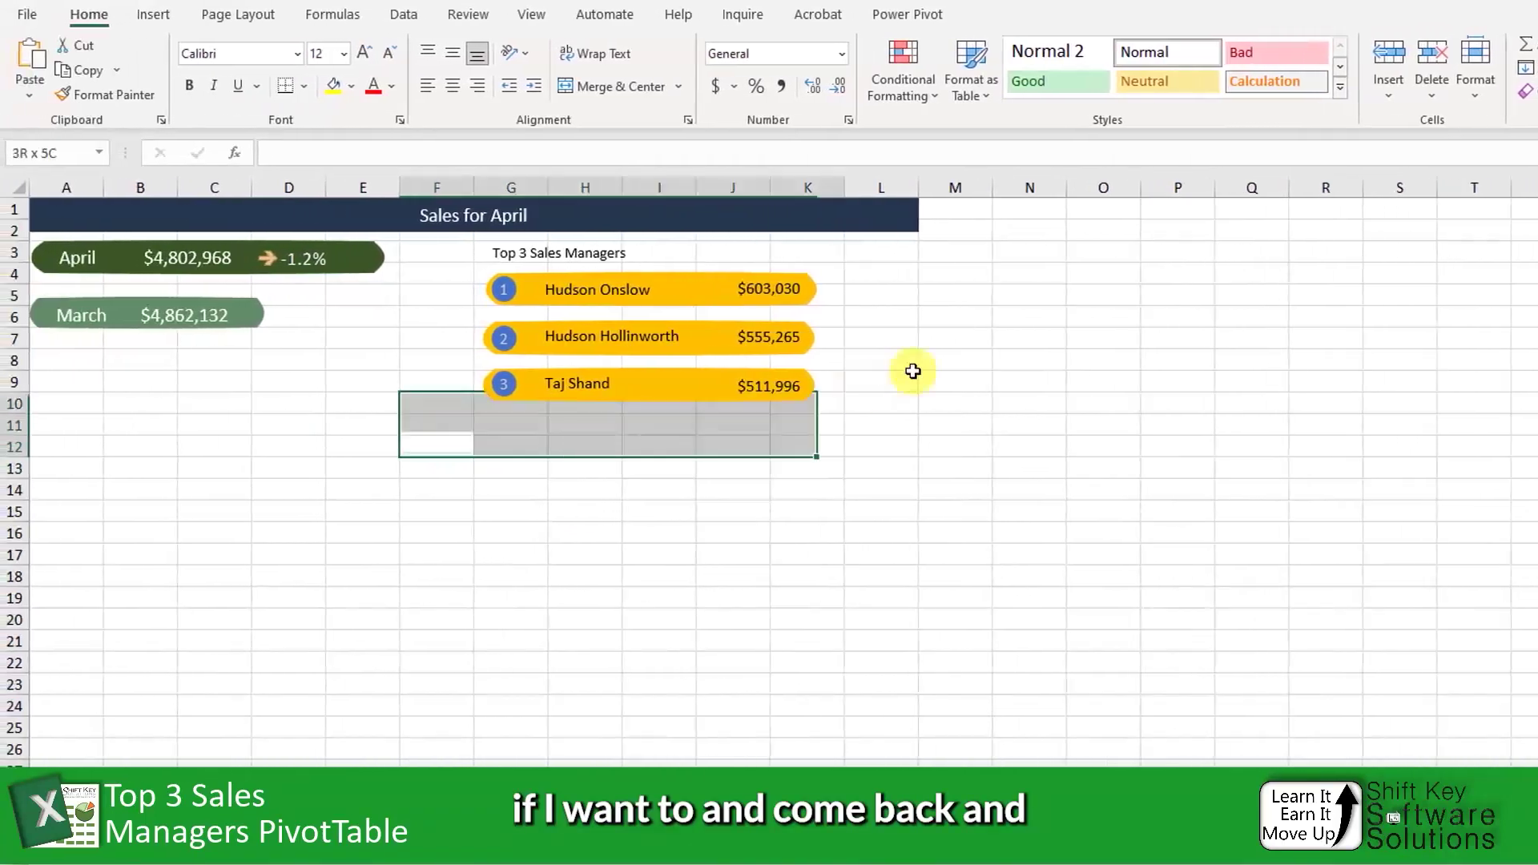
click(793, 446)
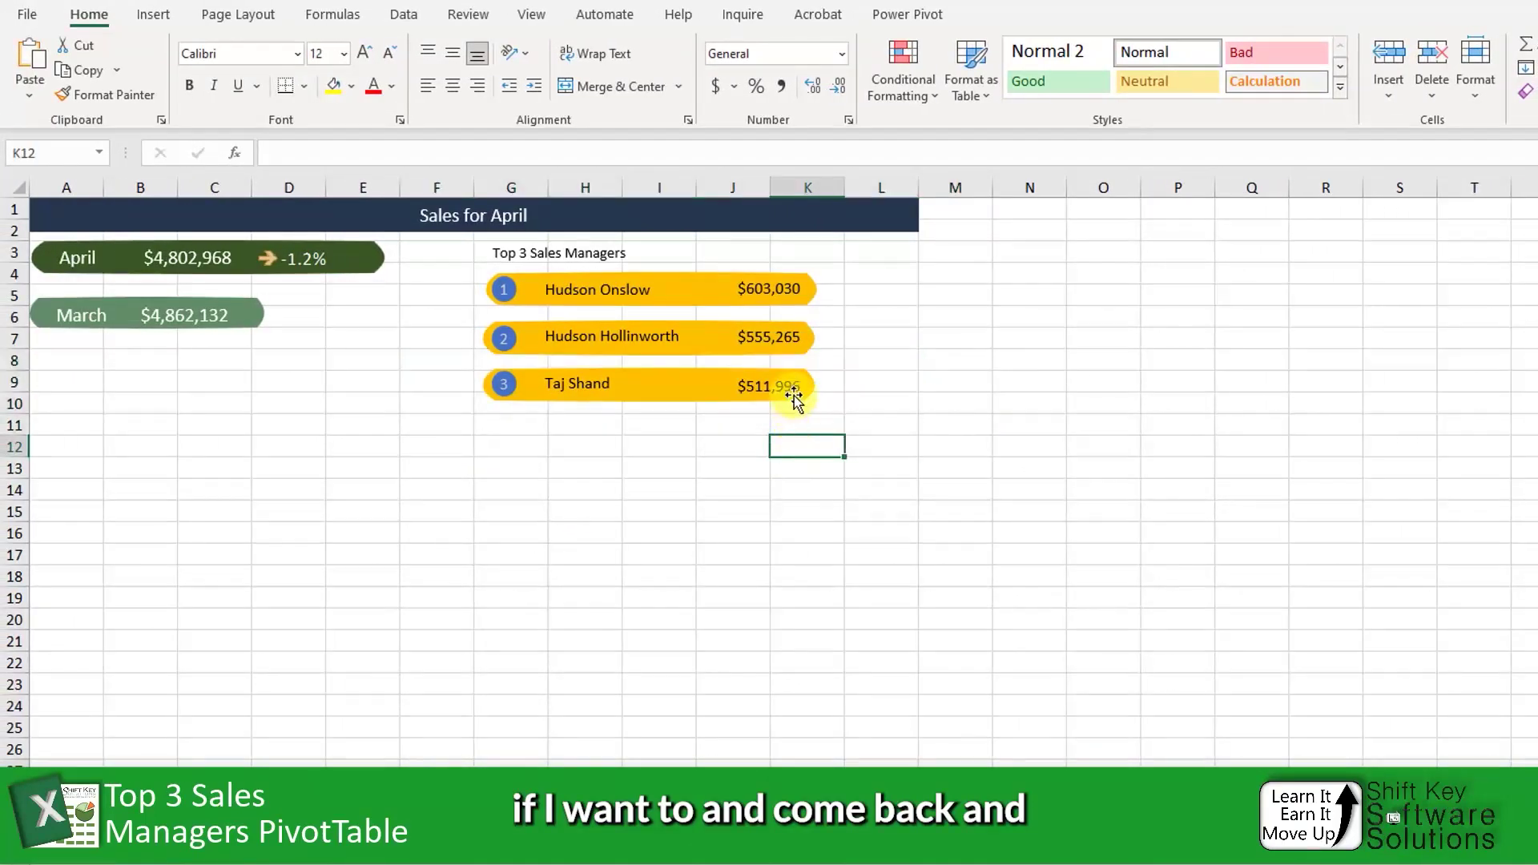
Select the third bar with its numbered circle, name and sales text boxes, and regroup the shapes.
click(667, 398)
ctrl+click(777, 397)
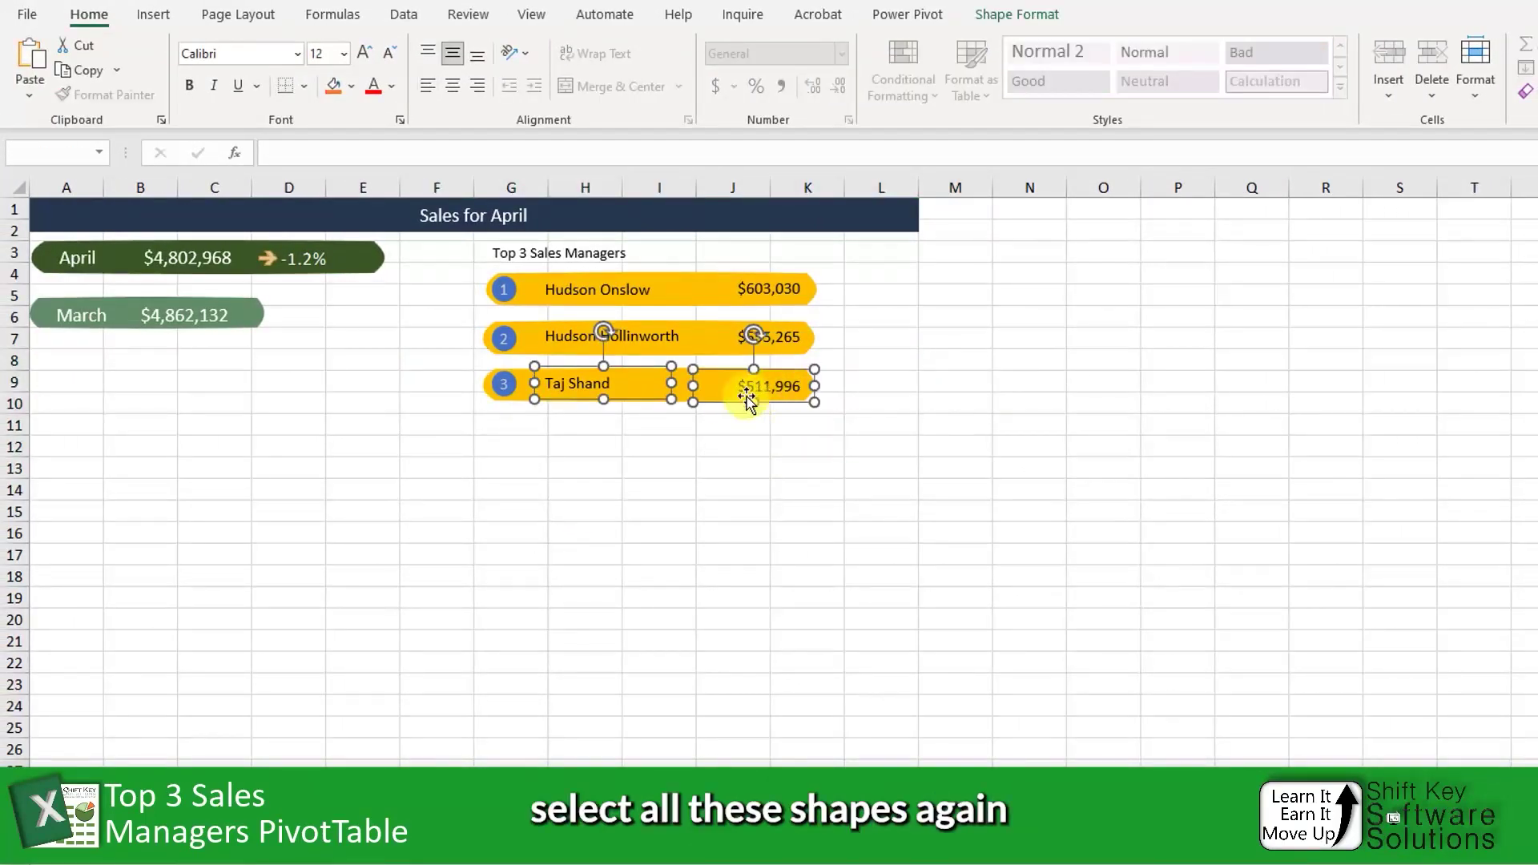
ctrl+click(529, 401)
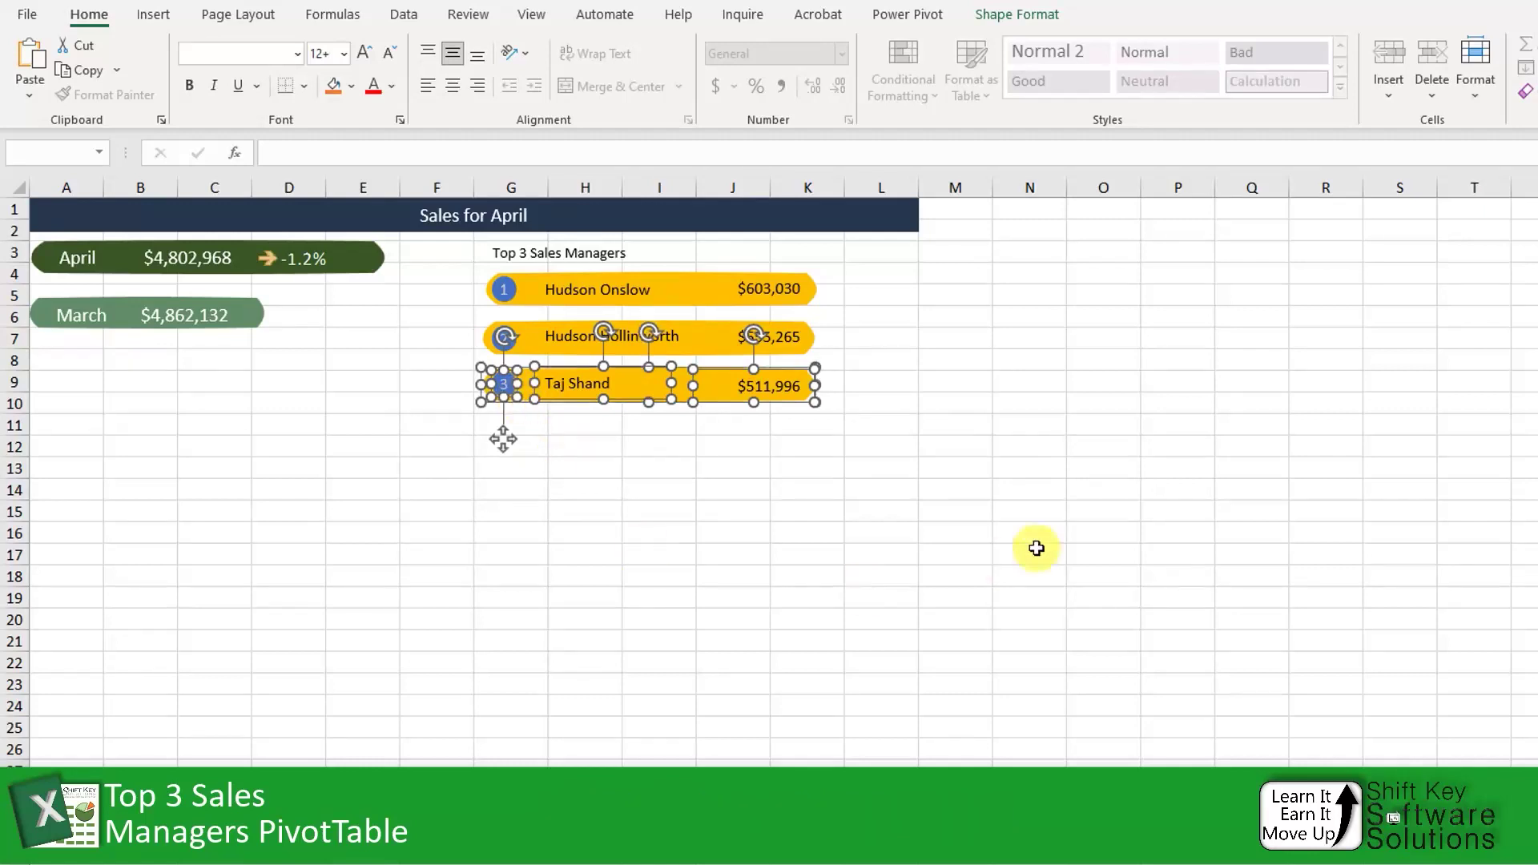
right_click(611, 396)
mouse_move(805, 579)
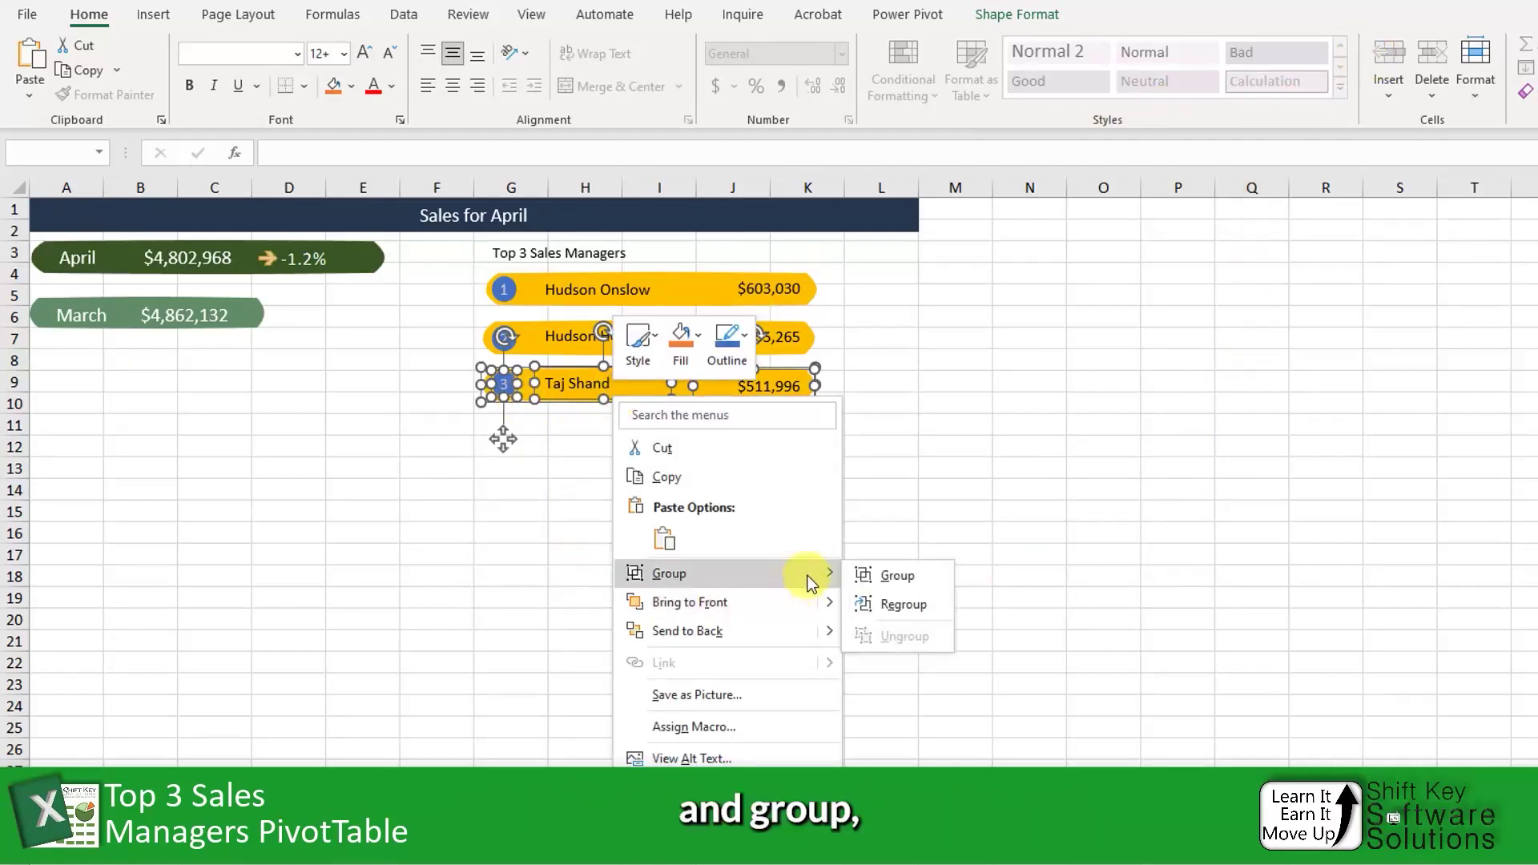
click(928, 602)
click(597, 514)
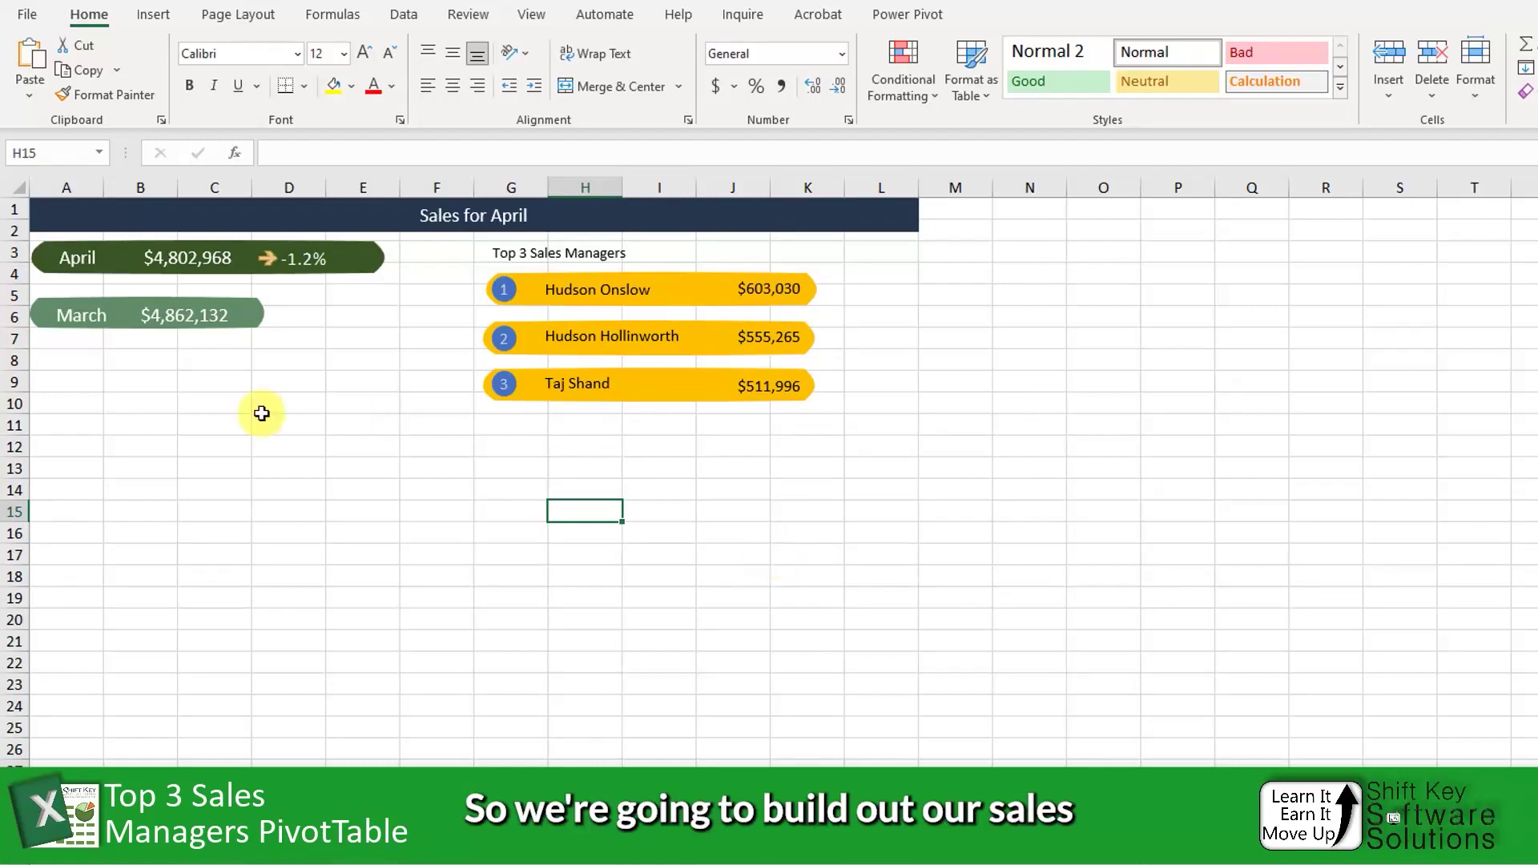
mouse_move(70, 490)
mouse_down()
mouse_move(233, 543)
mouse_move(380, 752)
mouse_up()
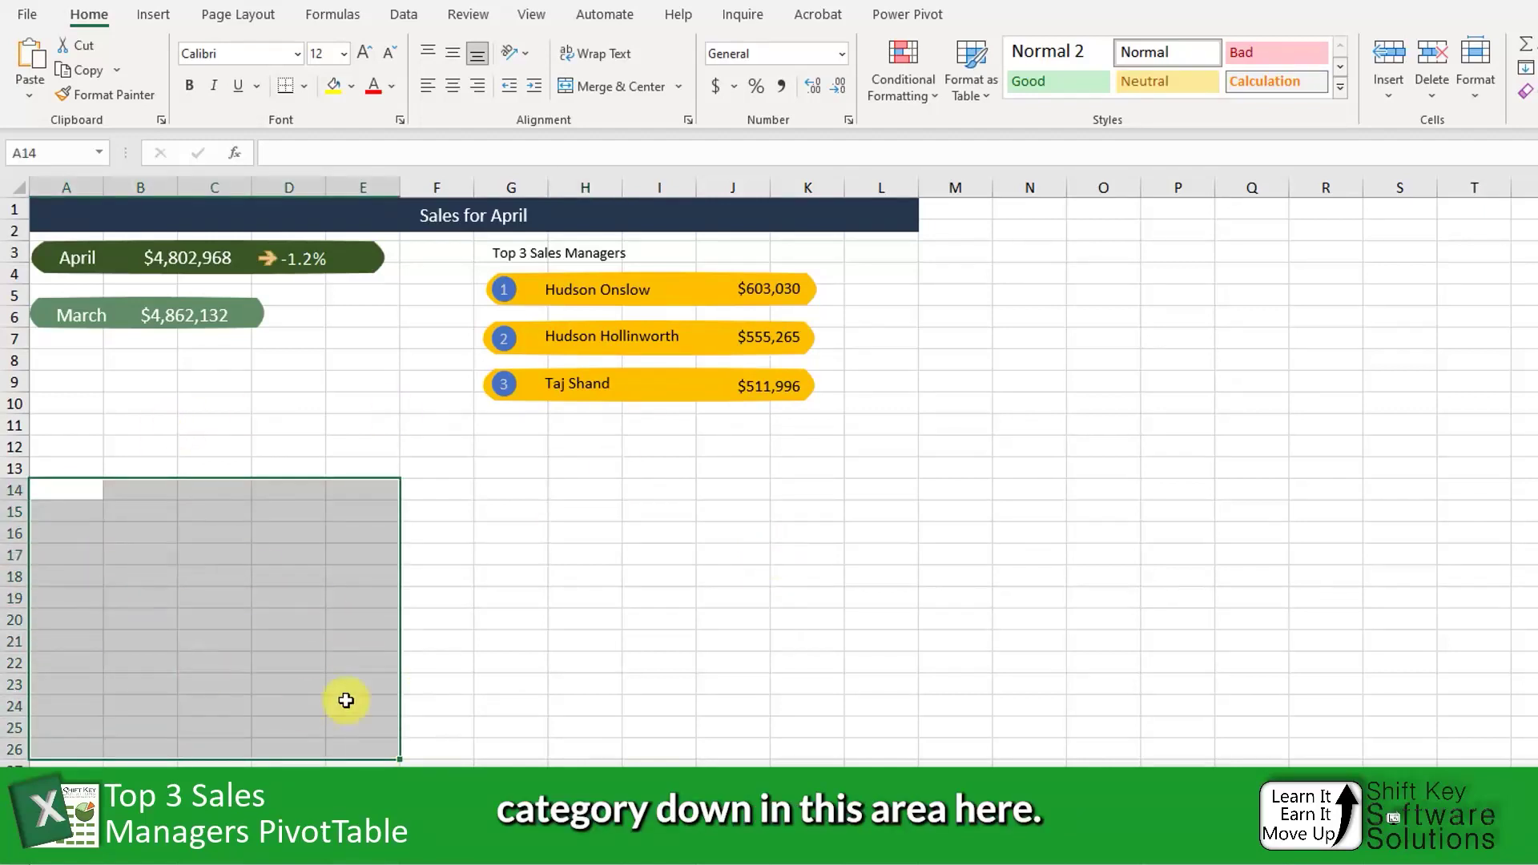
click(163, 489)
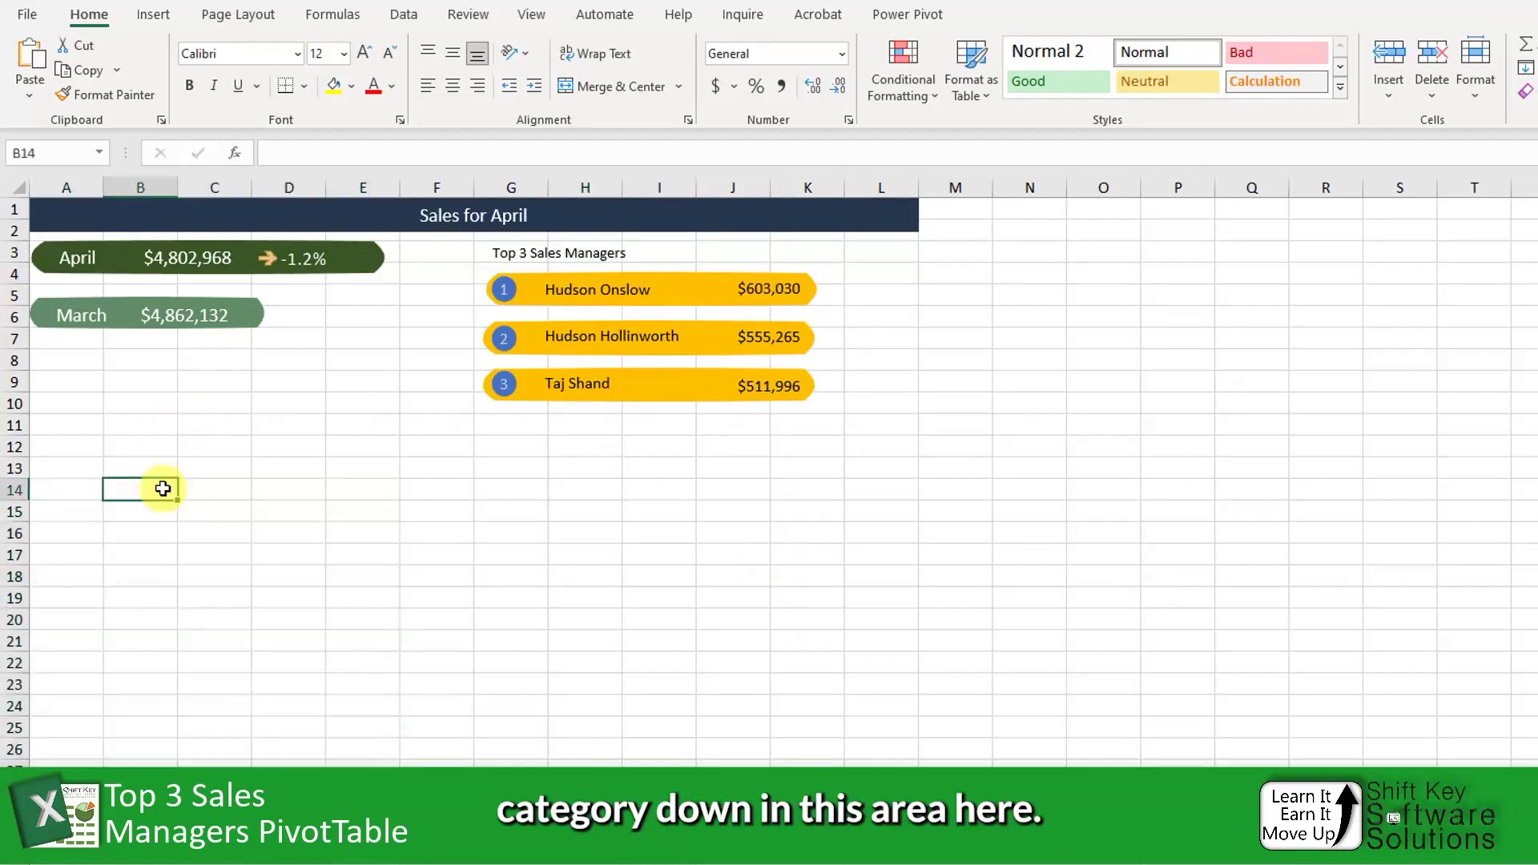